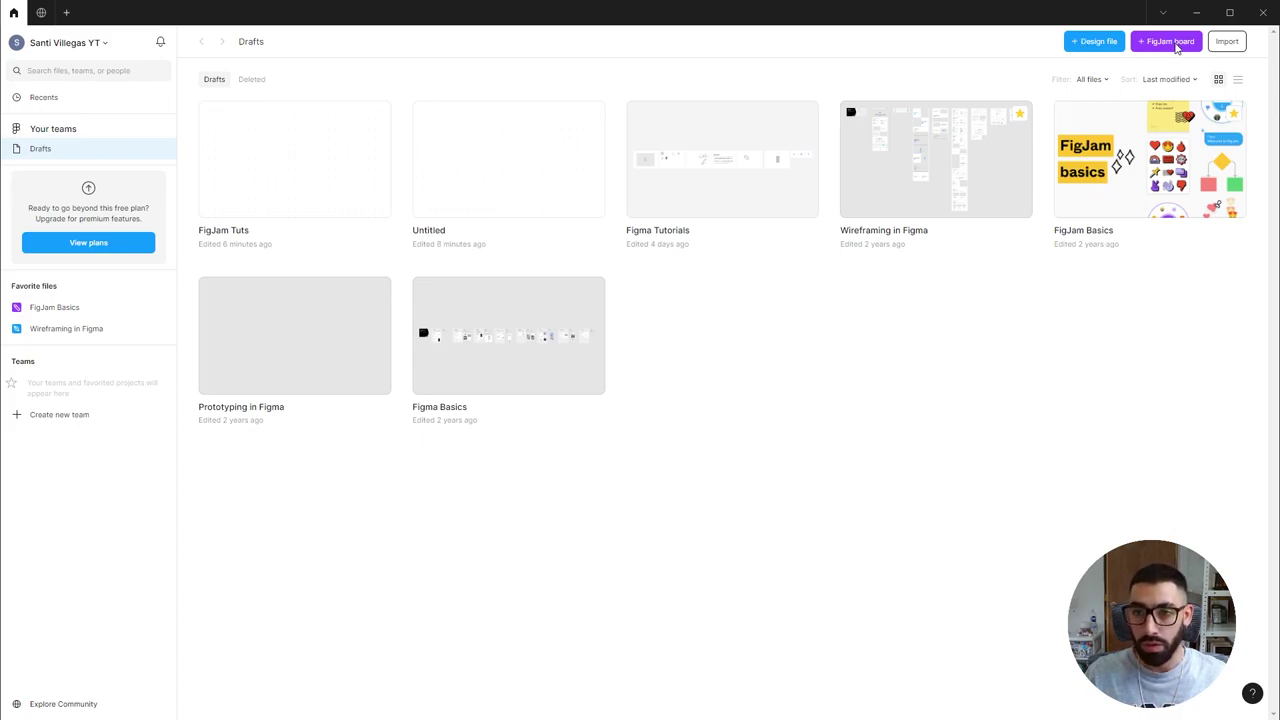
Create a new board with the Brainstorm layout: 'Offsite ideas' title plus In-person and Remote sticky groups.
click(1172, 42)
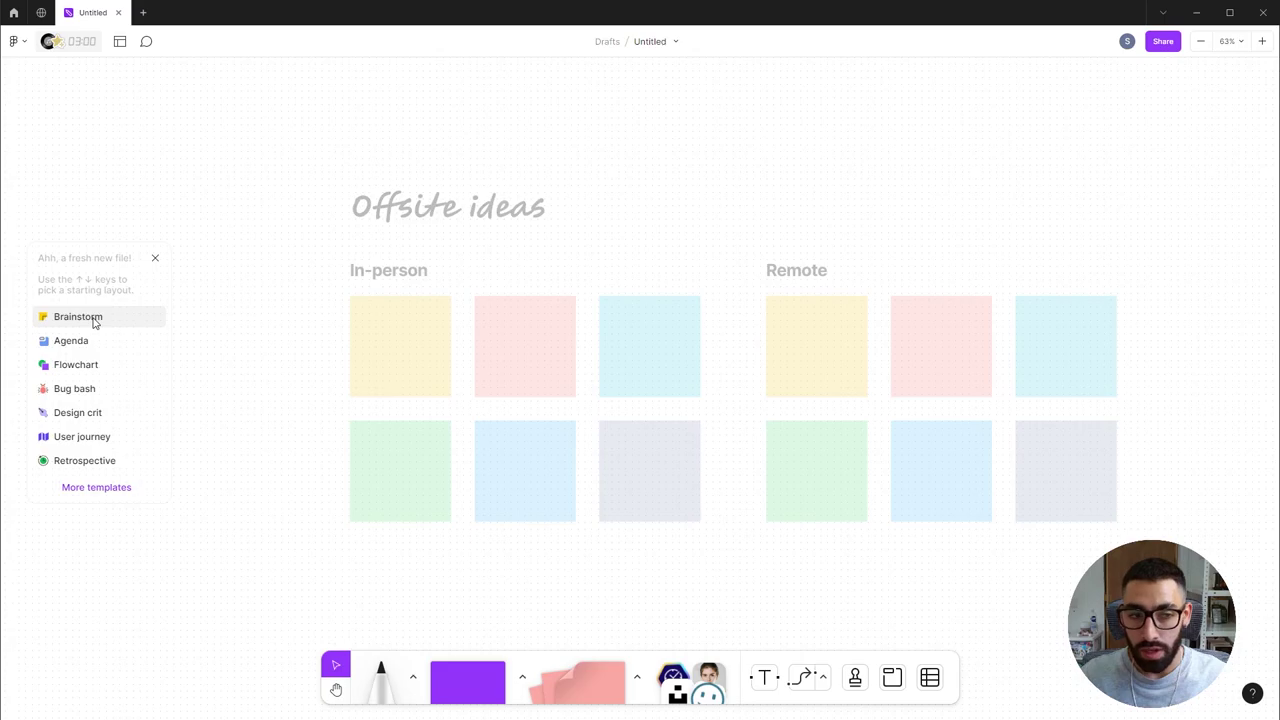
click(95, 320)
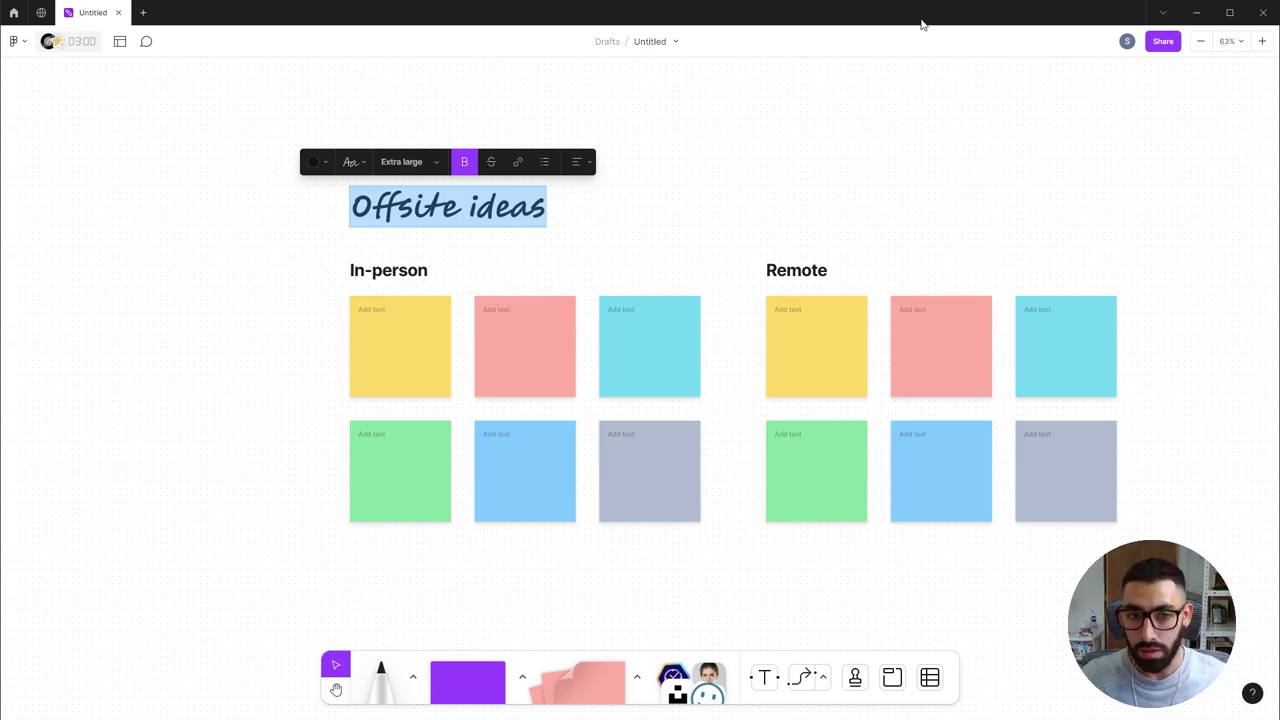
key(Escape)
key(Escape)
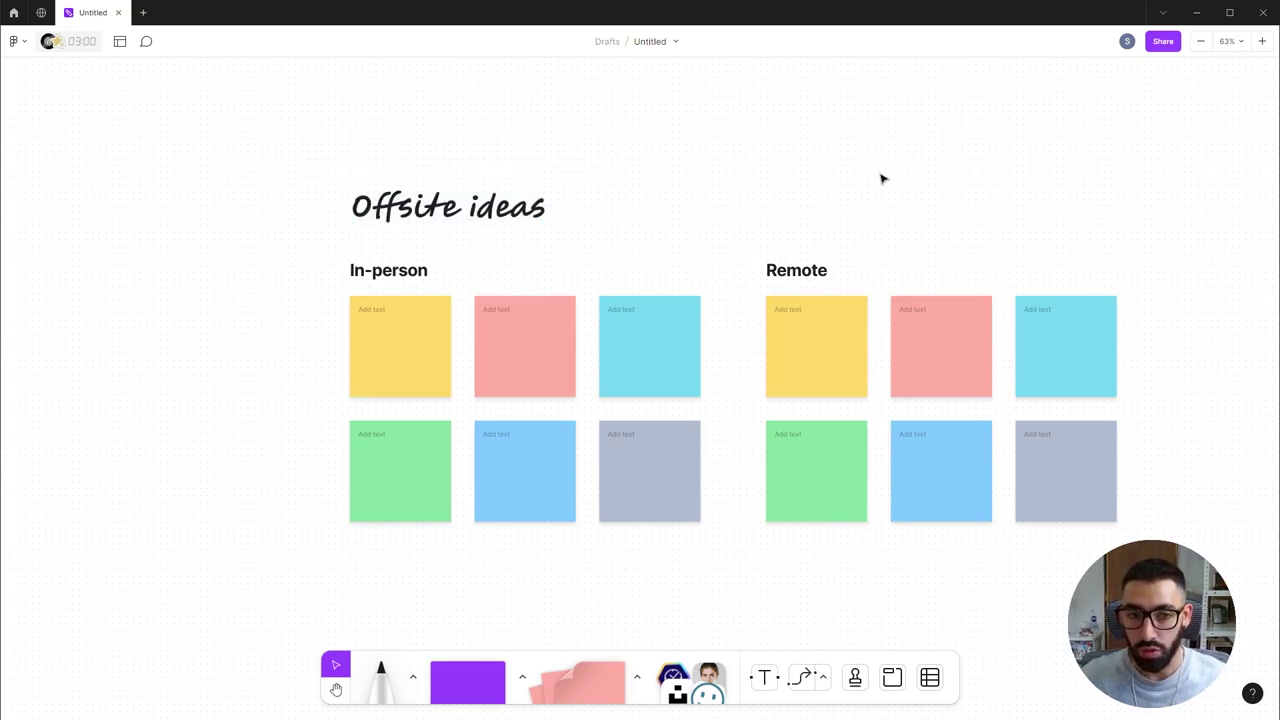
scroll(881, 178, down, 3)
scroll(881, 160, down, 10)
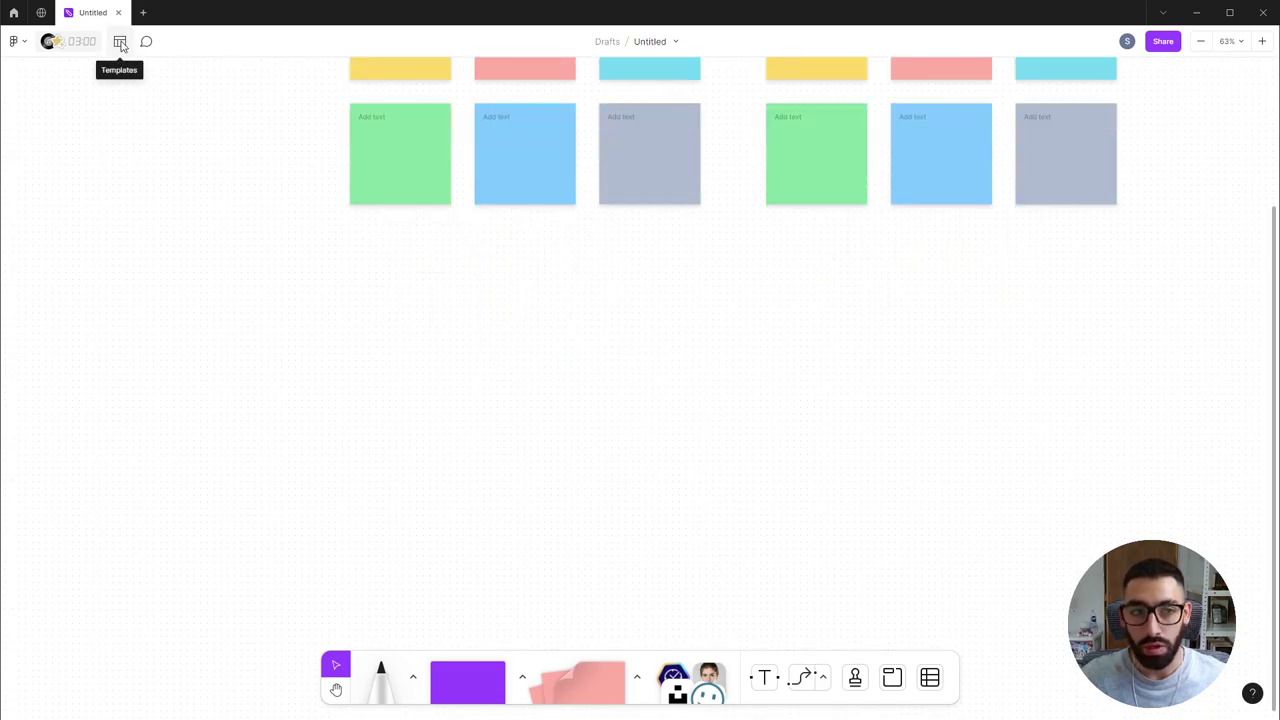
Add the Daily sync template beside the brainstorm, then select and delete all three sections.
click(121, 43)
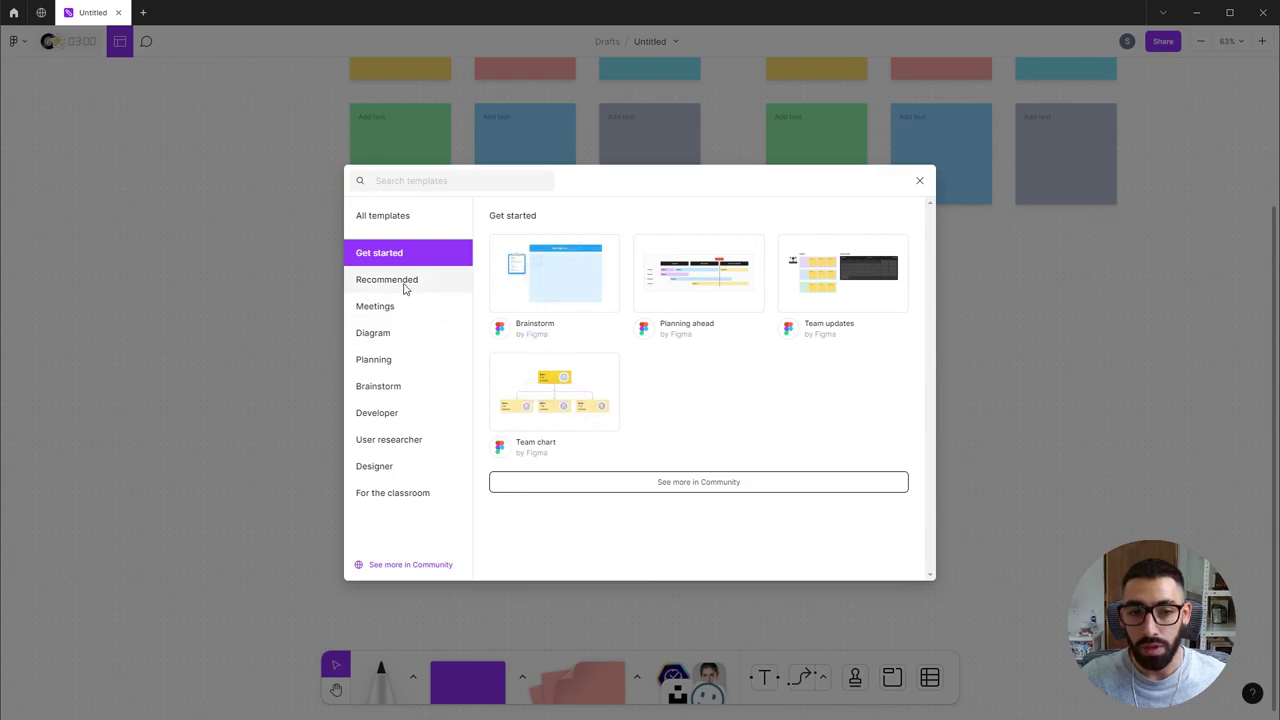
click(403, 215)
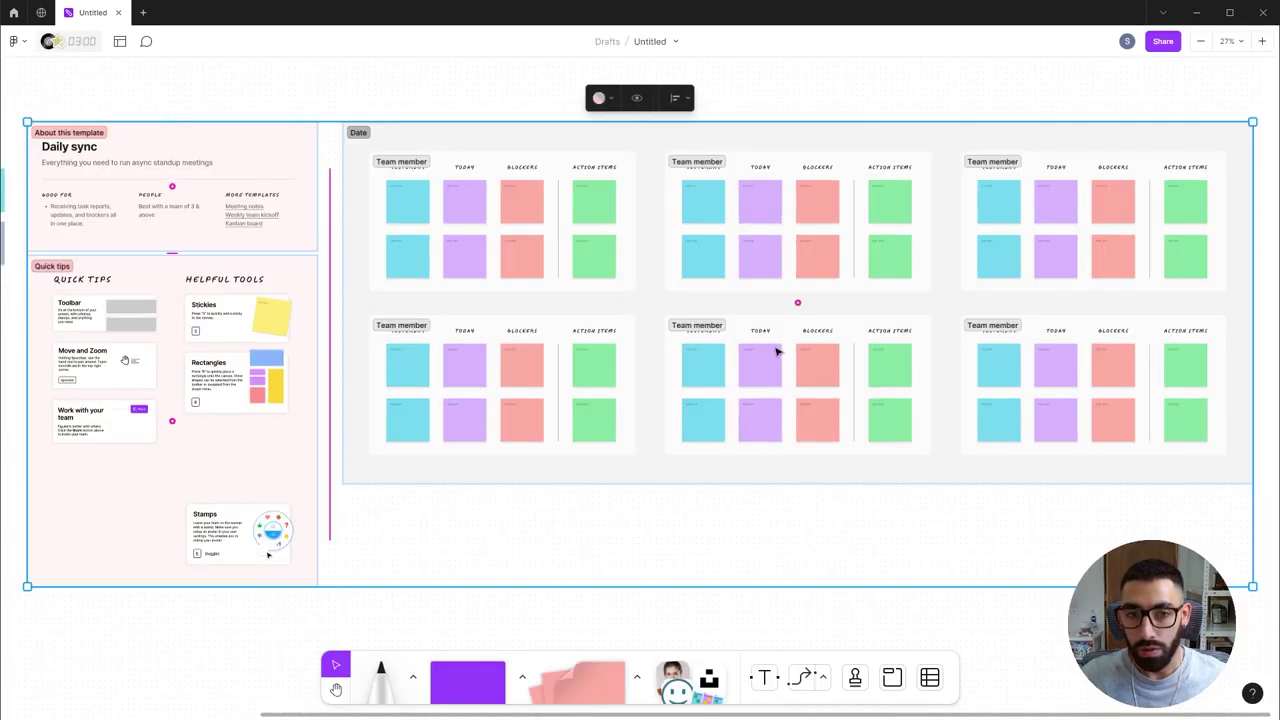
scroll(707, 383, down, 5)
scroll(707, 383, down, 6)
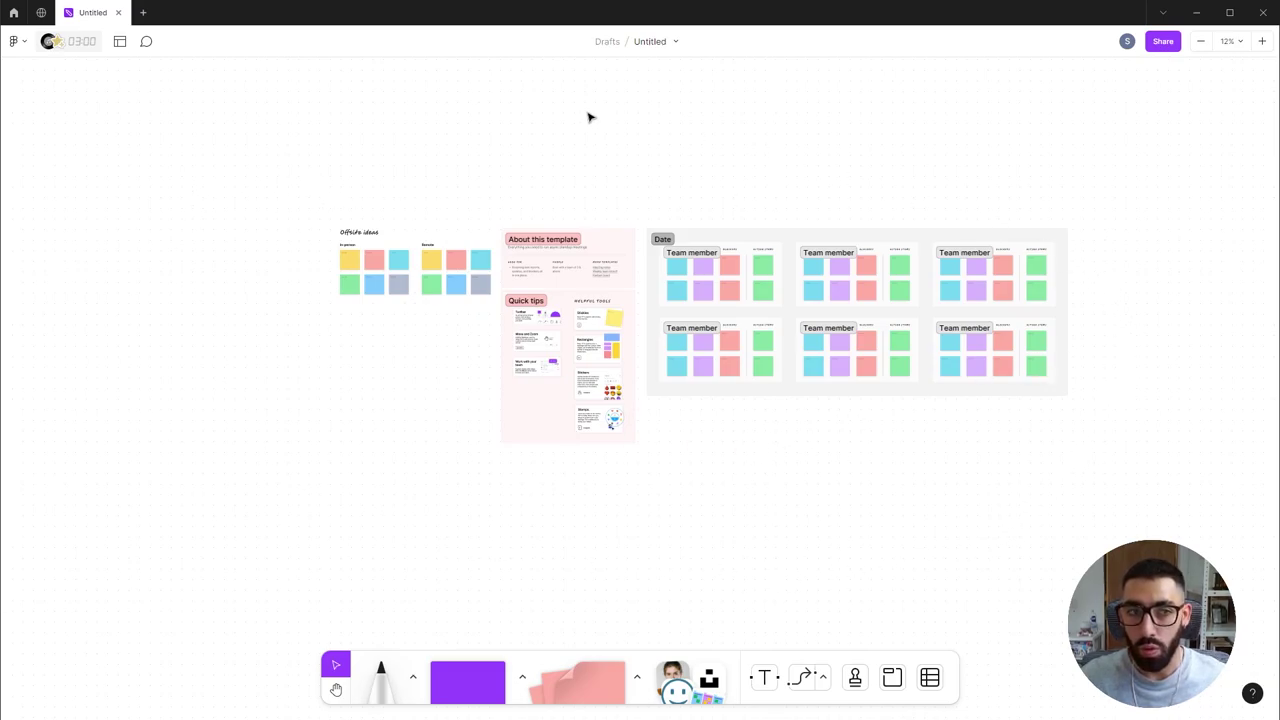
drag(247, 161, 1177, 520)
key(shift+0)
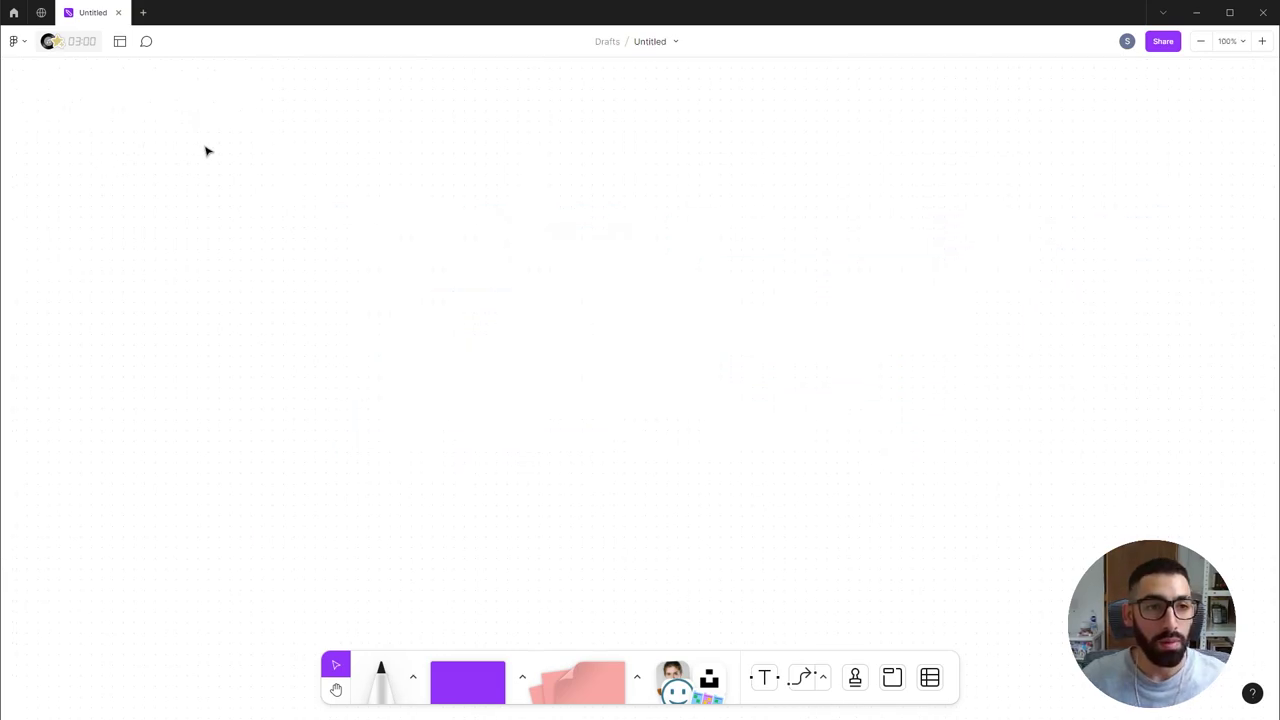
Set the board timer to 05:00 minutes and start the countdown.
click(78, 42)
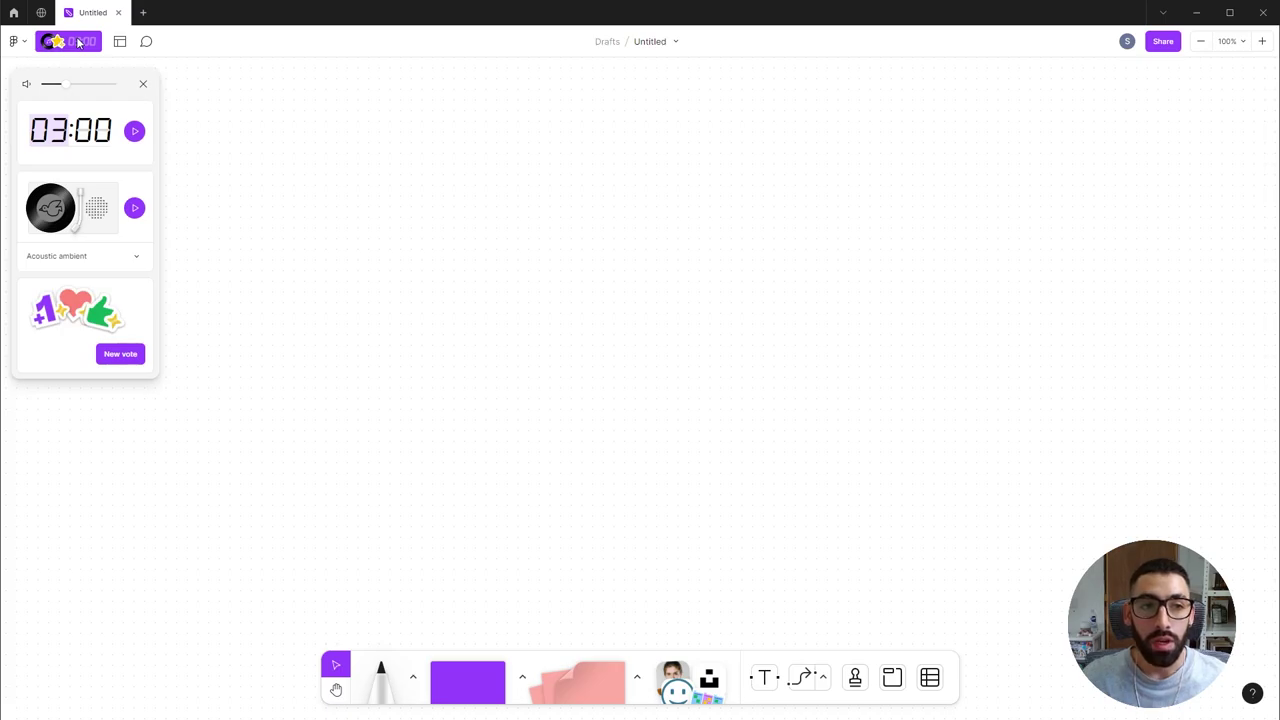
click(68, 130)
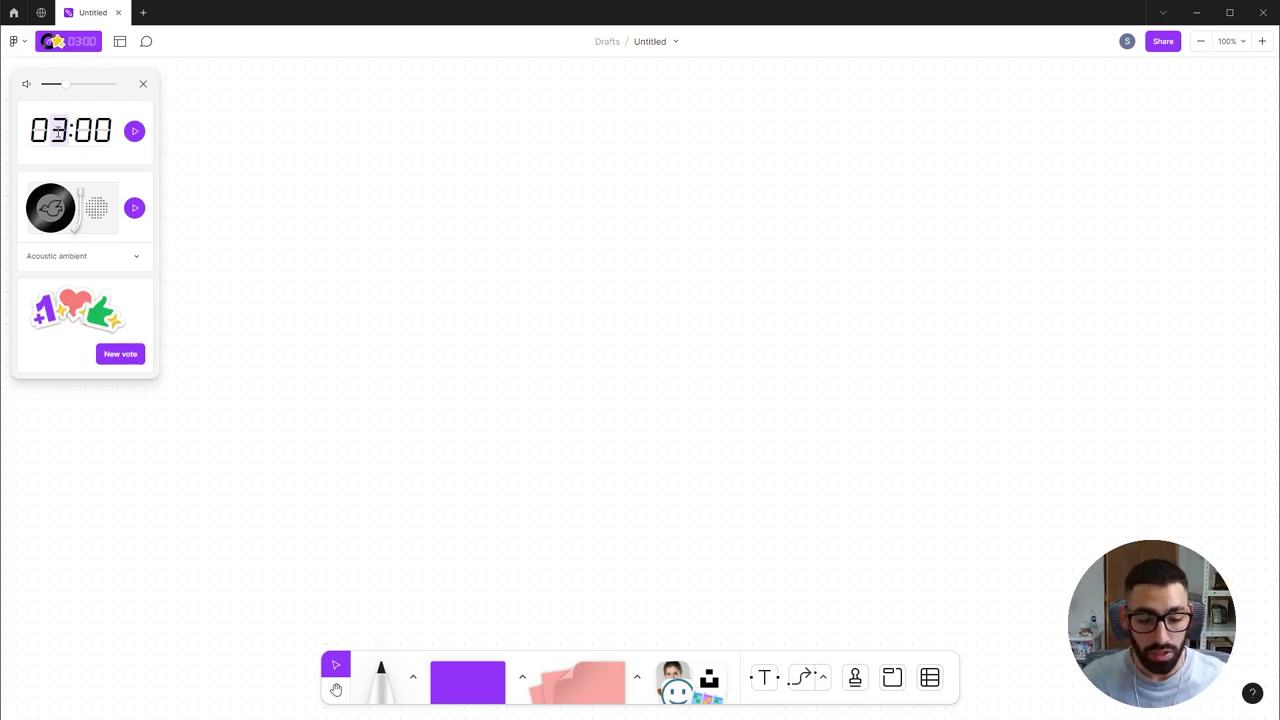
text(5)
click(134, 131)
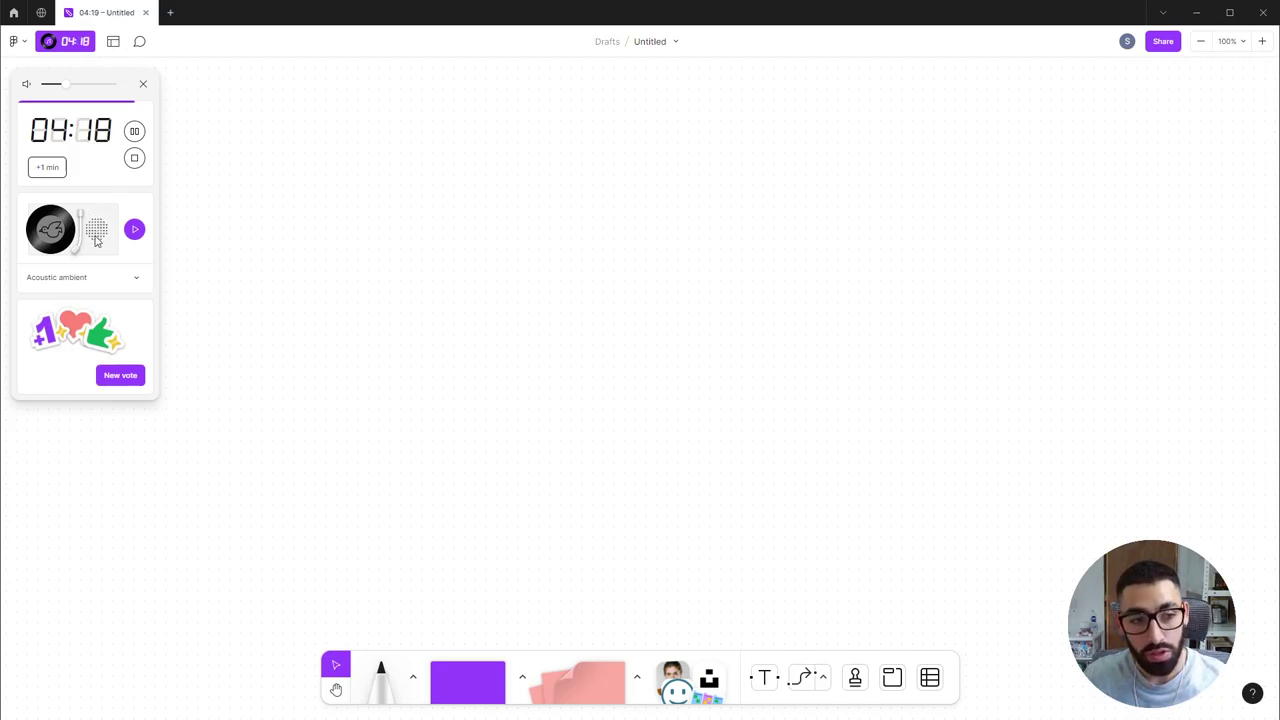
Play Lo-fi hip hop as background music and adjust its volume.
click(98, 280)
click(95, 309)
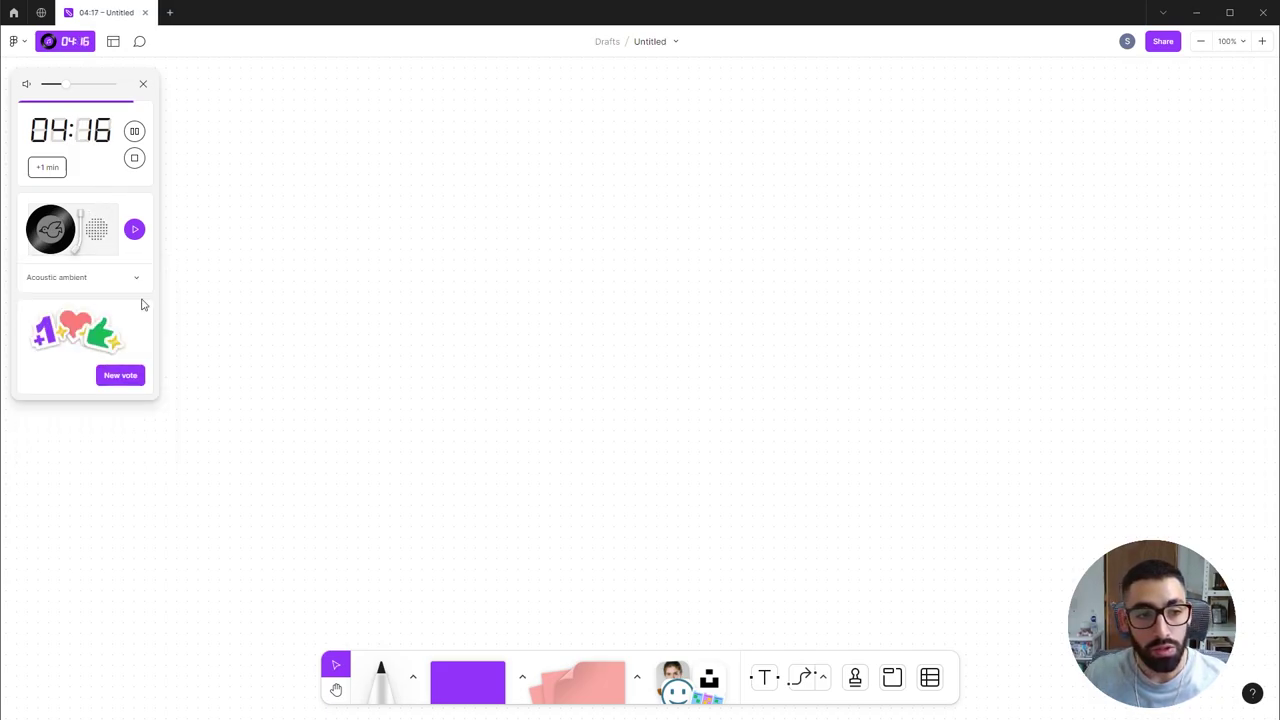
click(135, 231)
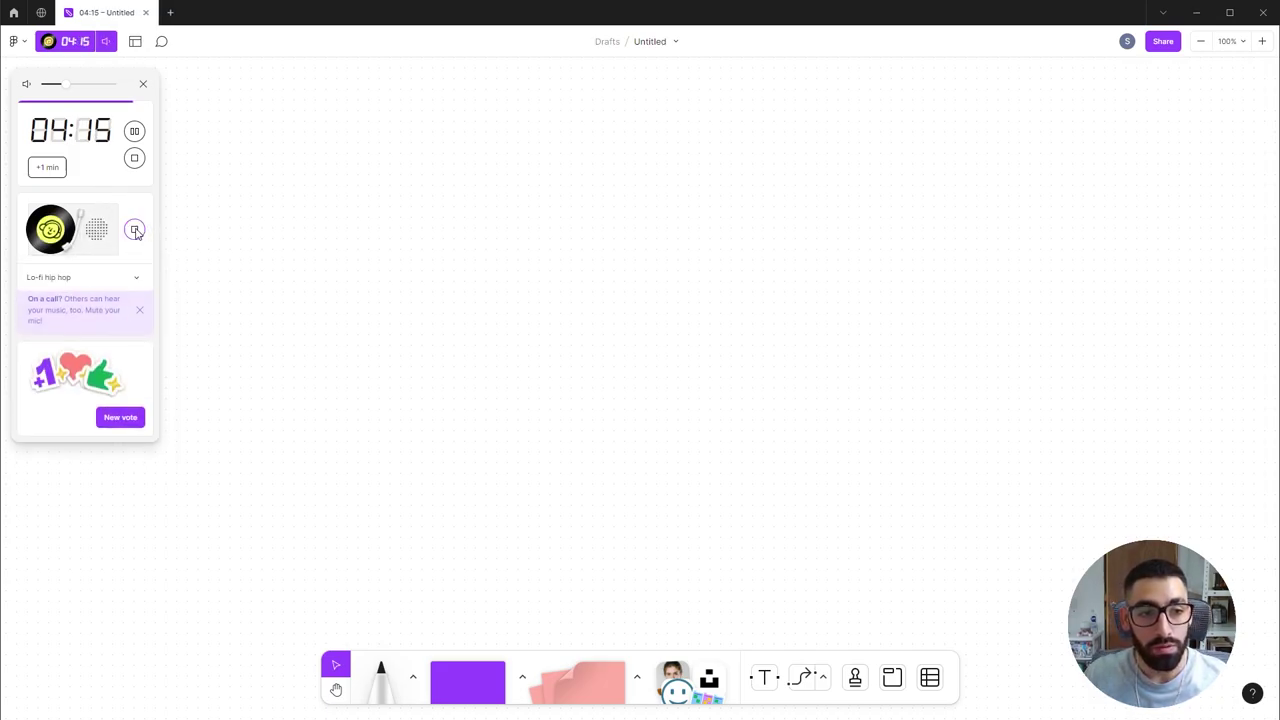
click(77, 86)
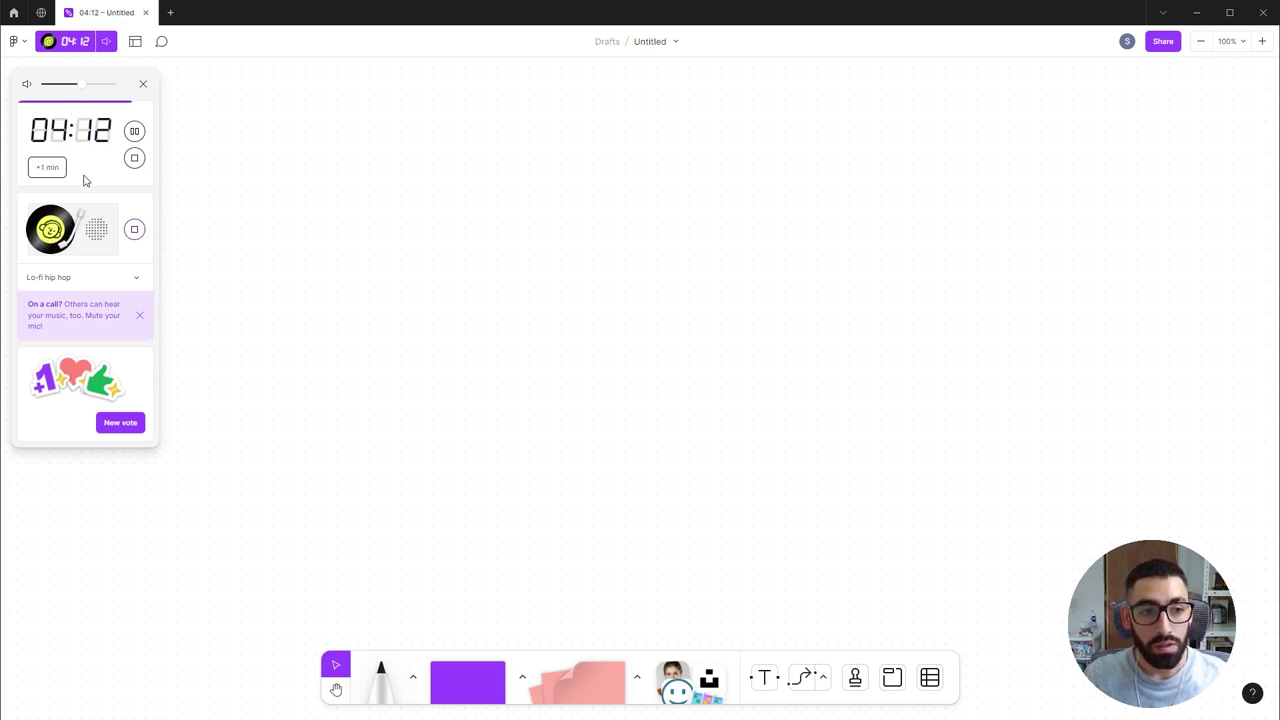
drag(78, 87, 65, 86)
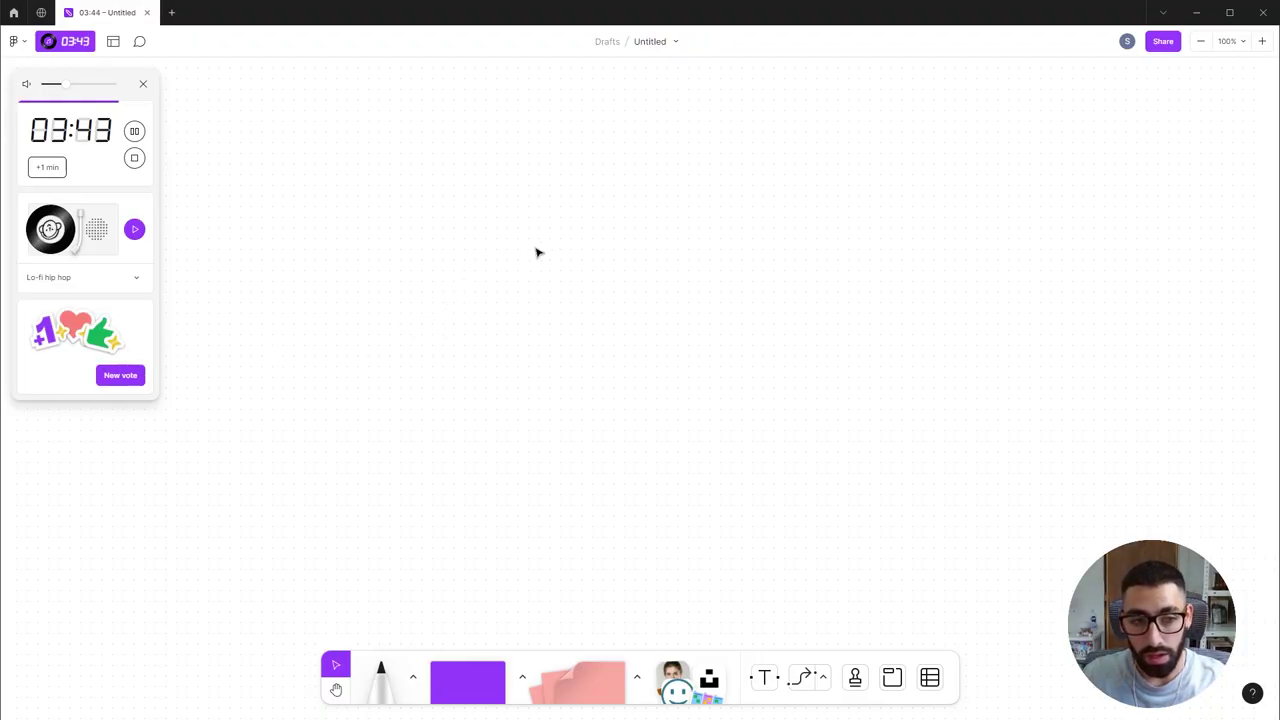
click(119, 44)
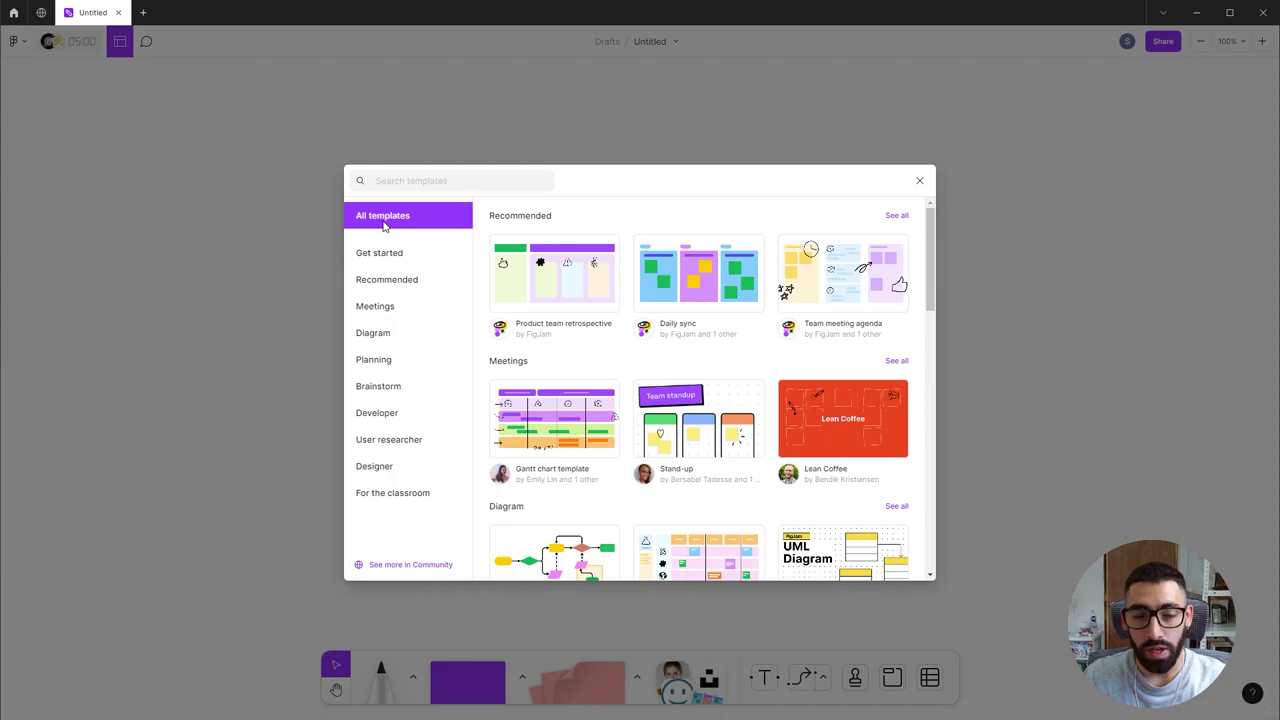
scroll(400, 200, down, 1)
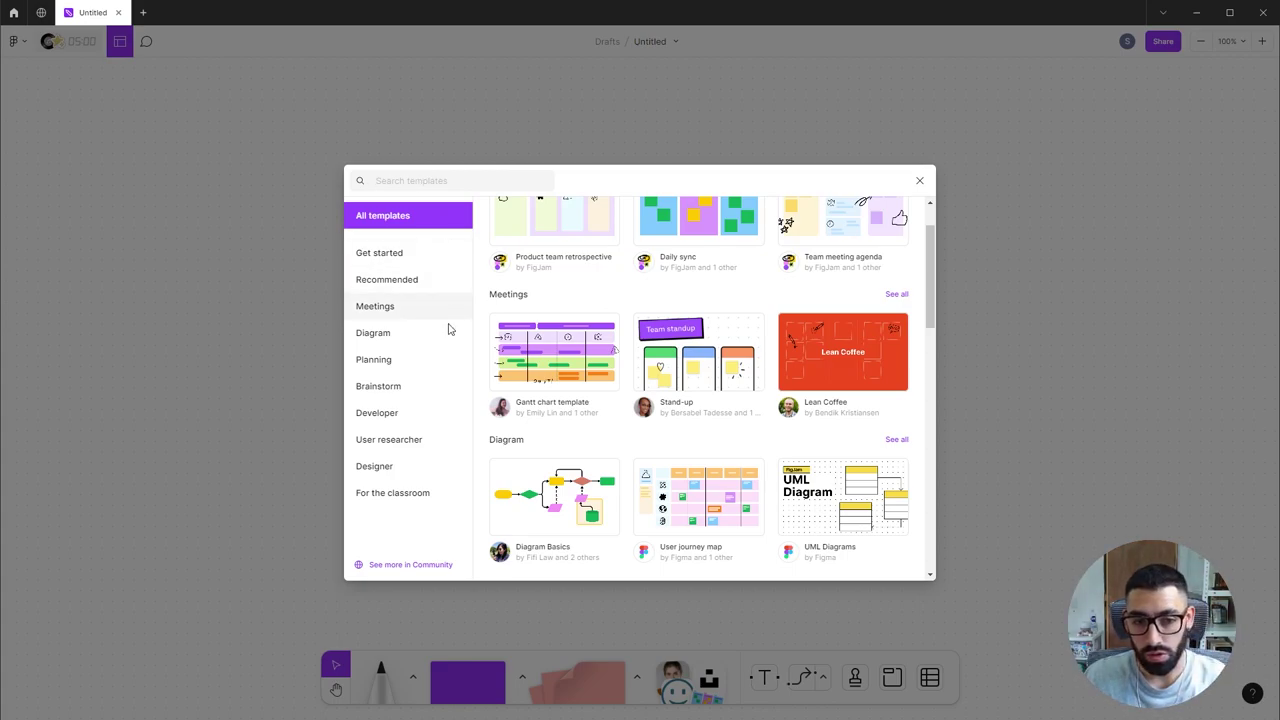
click(427, 256)
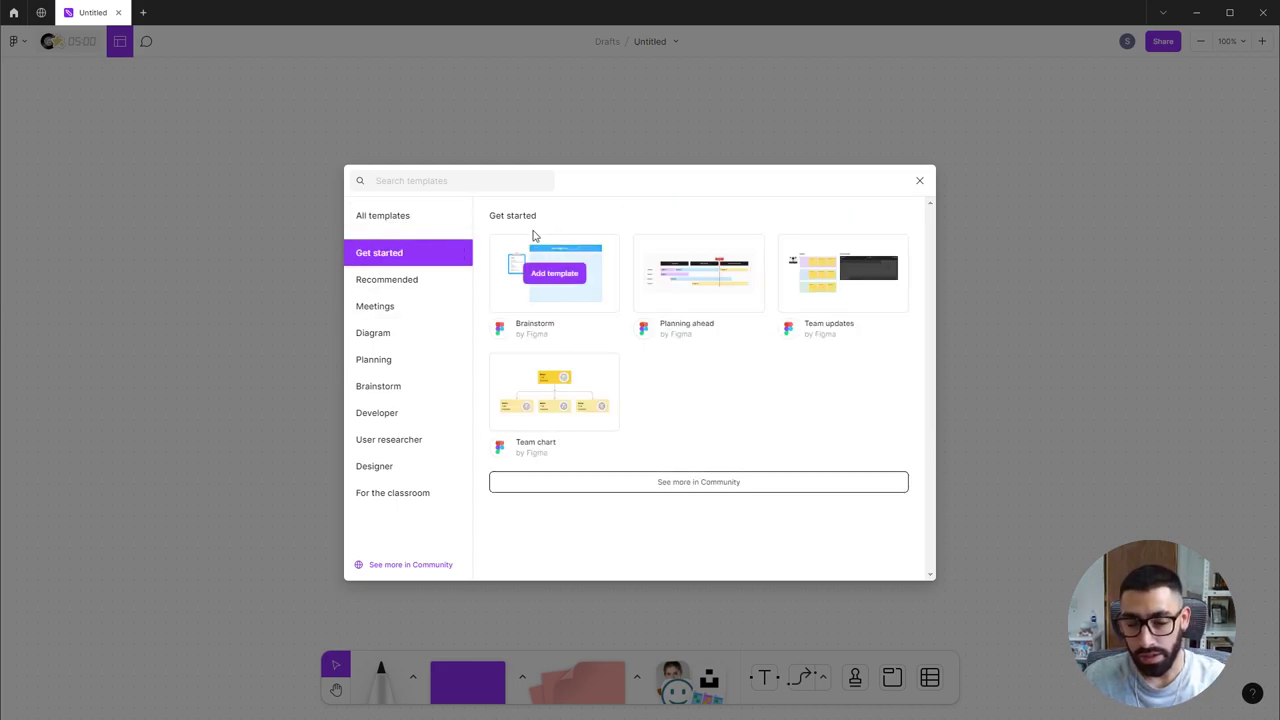
click(410, 284)
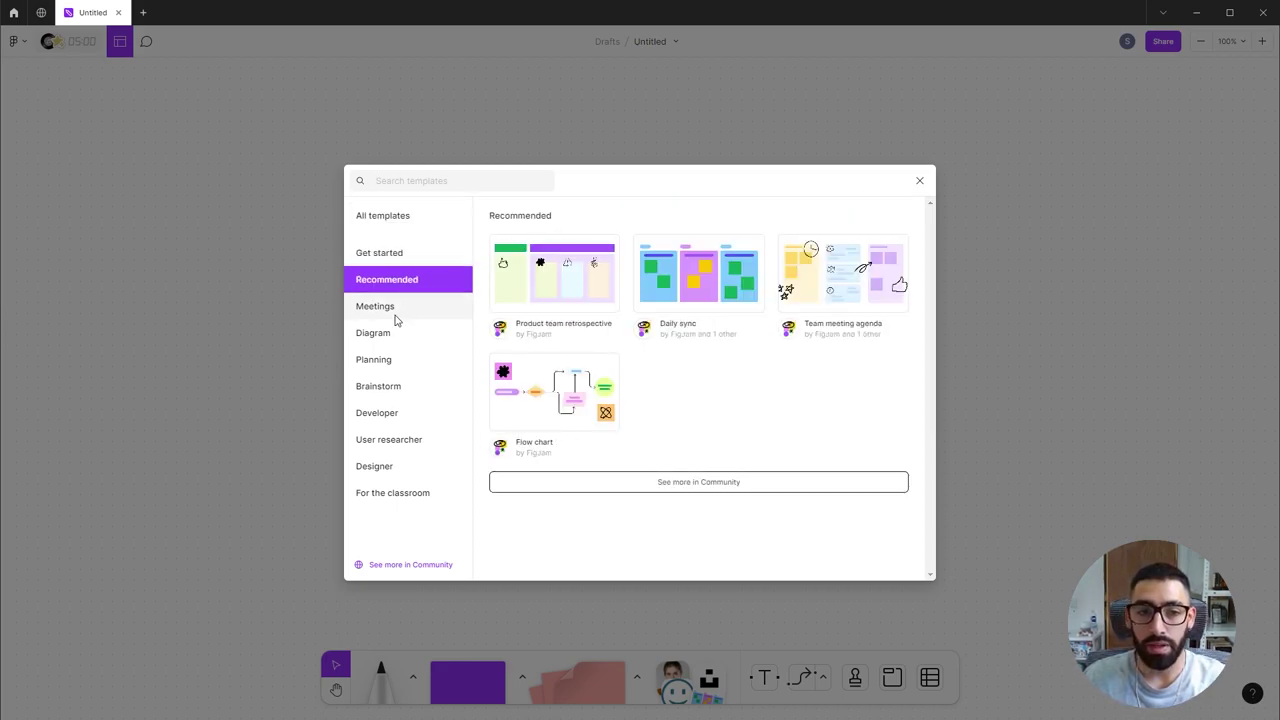
click(400, 316)
click(409, 364)
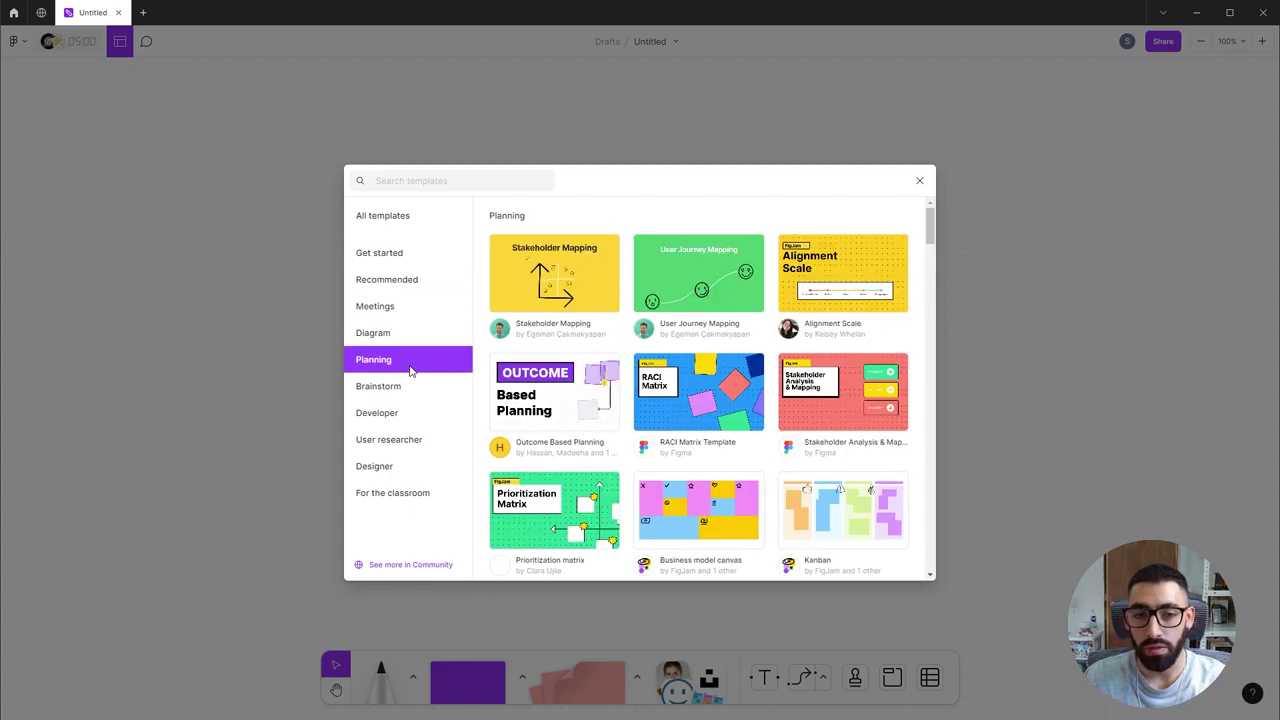
click(409, 389)
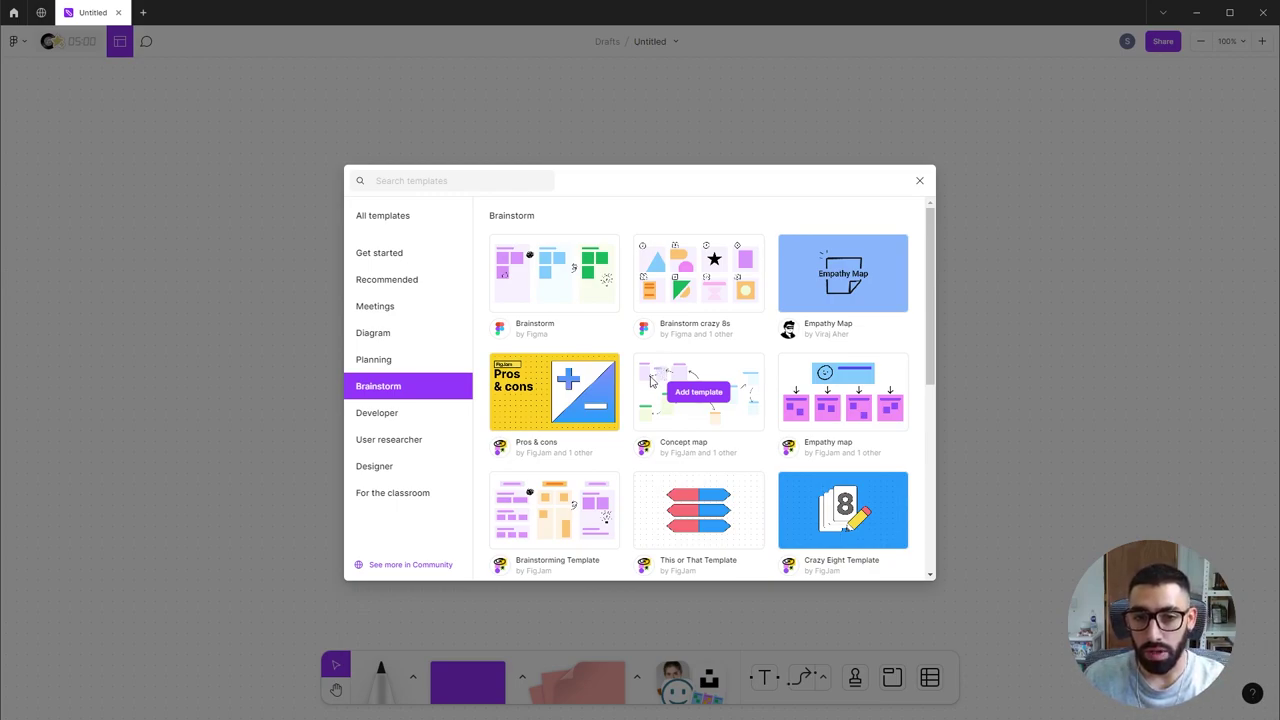
click(919, 180)
Post a comment reading 'New Comment!' near the top of the board.
click(146, 46)
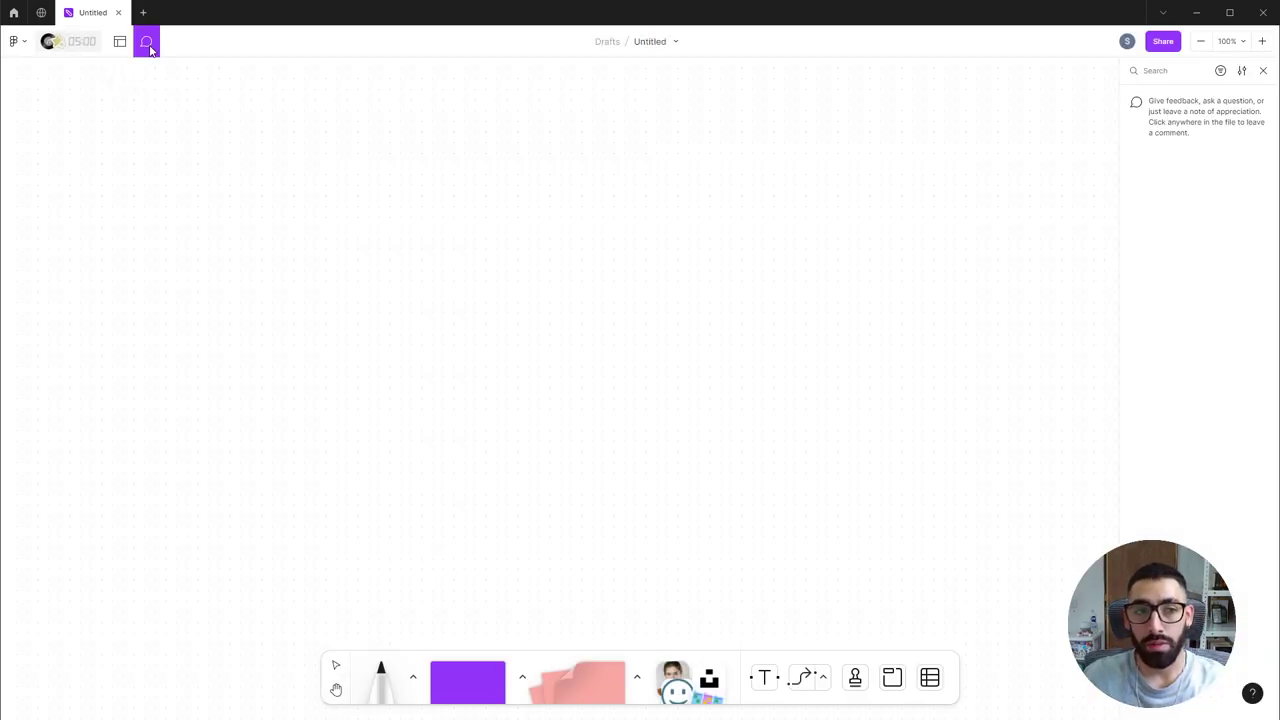
click(451, 173)
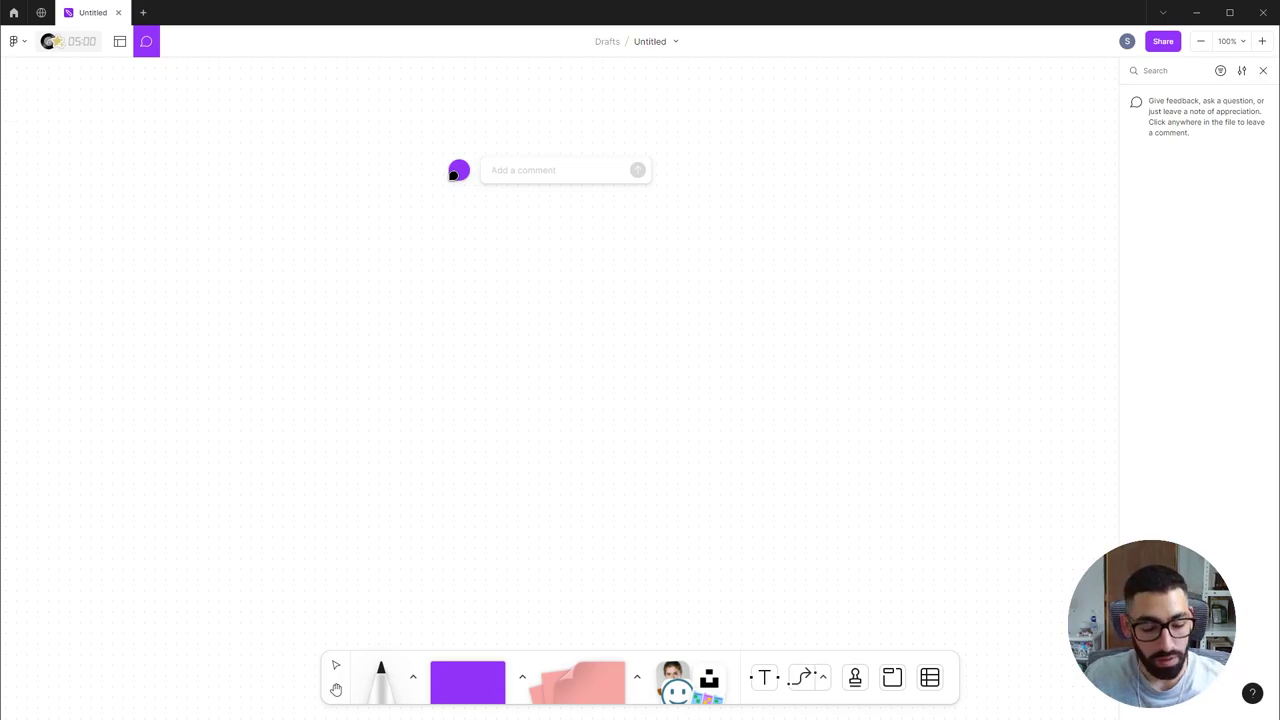
text(New Comment)
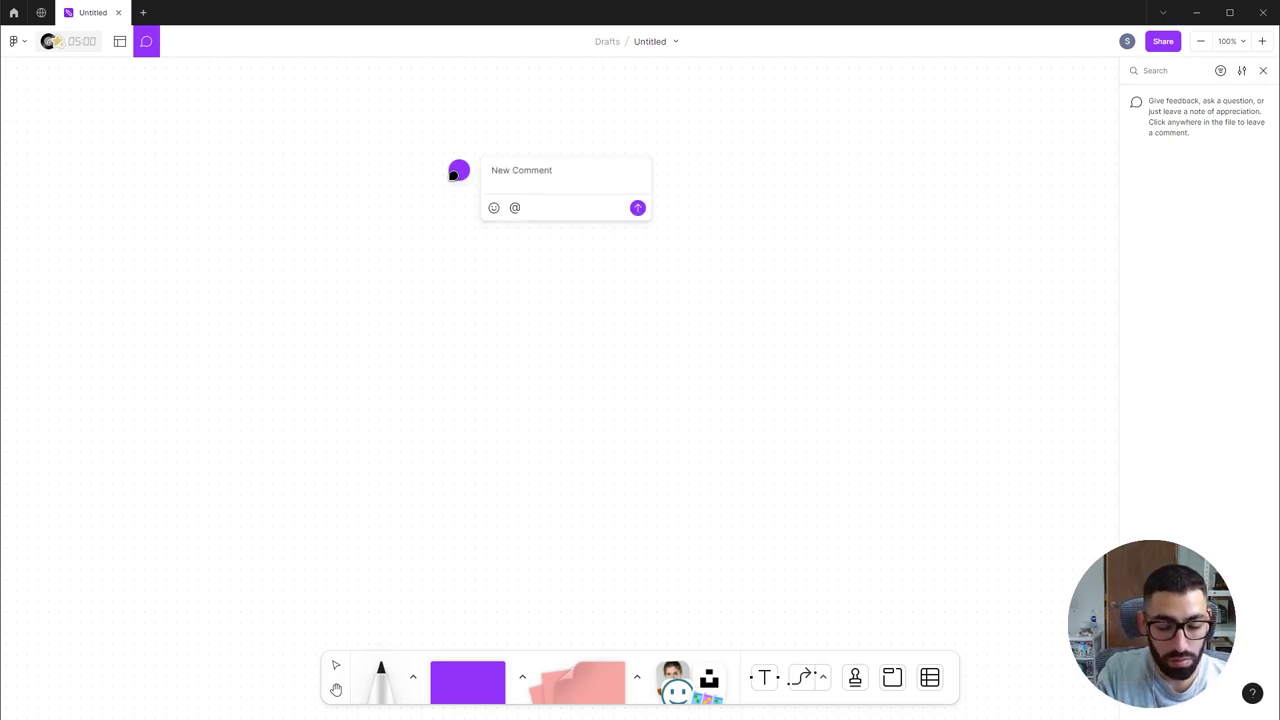
text(!)
key(Return)
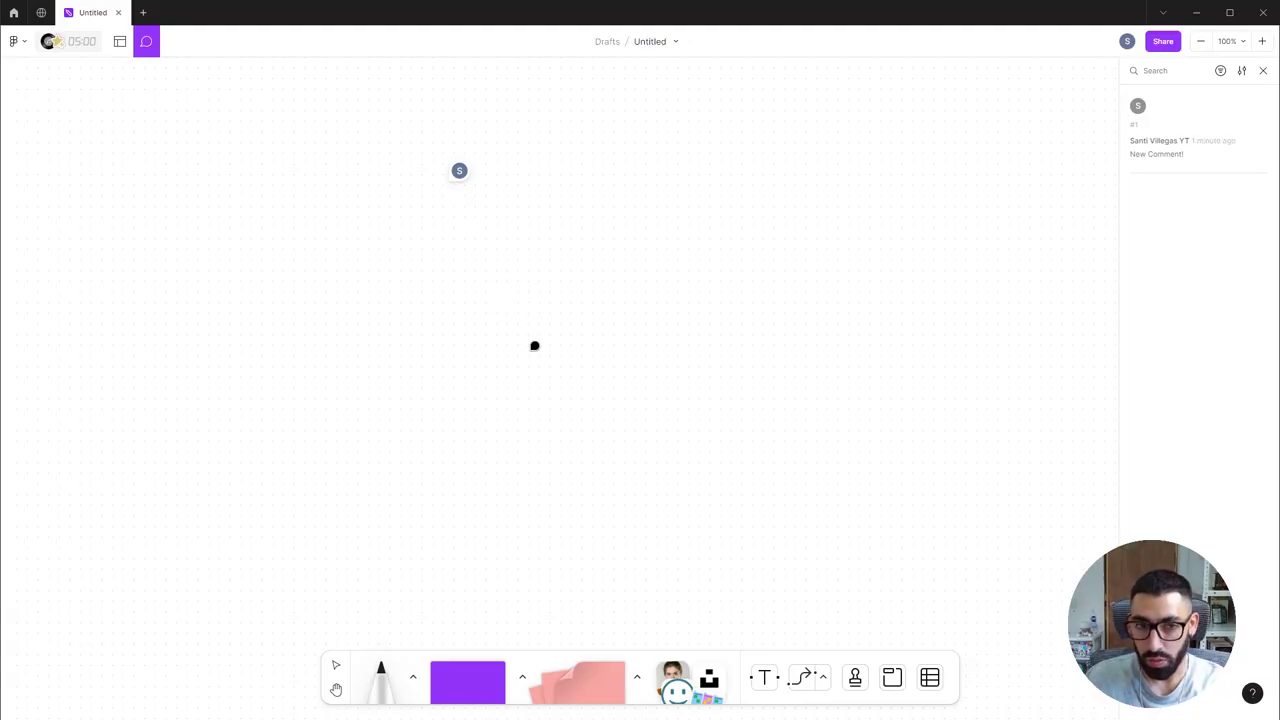
Draw a marker squiggle, a yellow highlight along it, and washi tape strips above it.
click(380, 678)
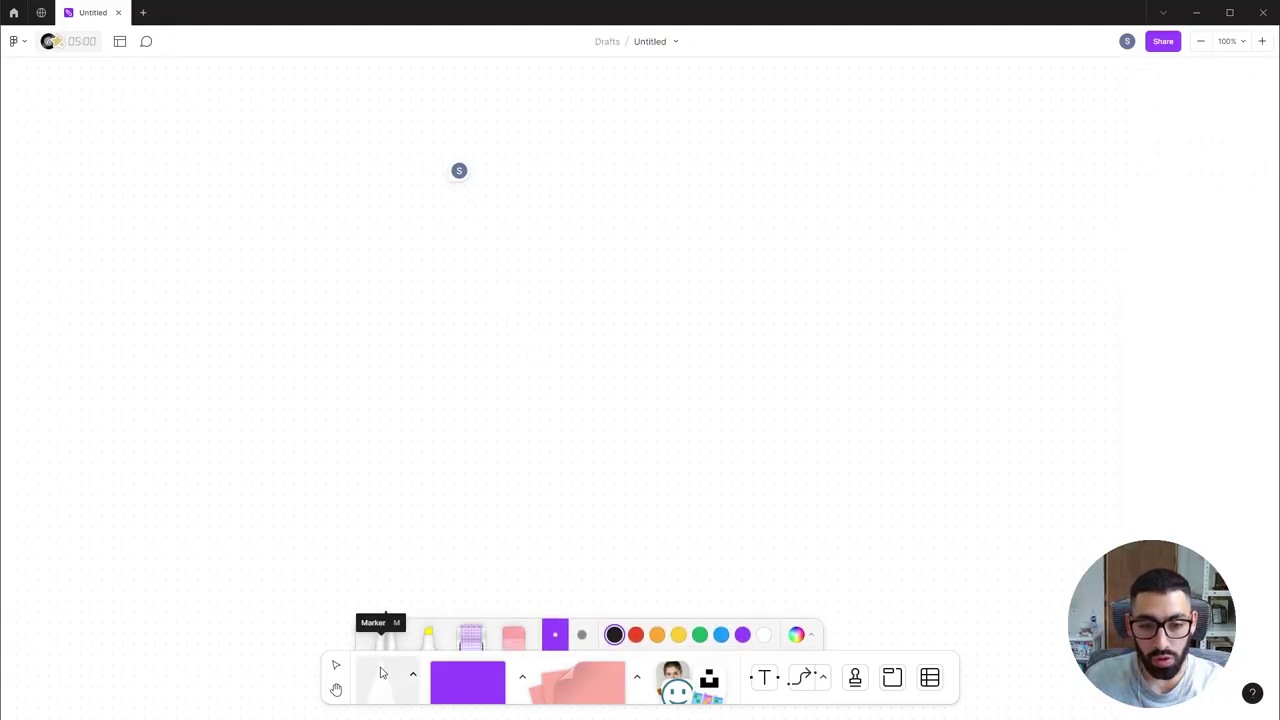
mouse_move(366, 369)
mouse_down()
mouse_move(390, 341)
mouse_move(498, 358)
mouse_move(575, 278)
mouse_up()
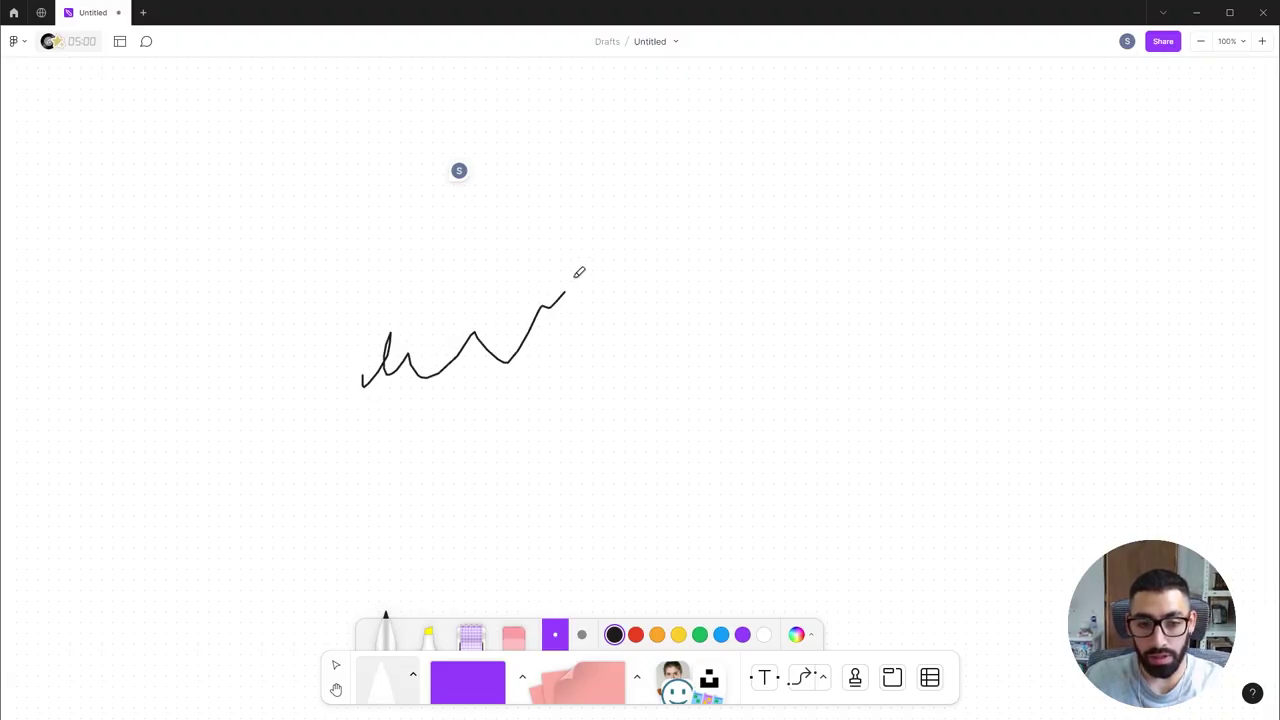
click(428, 634)
drag(364, 380, 594, 342)
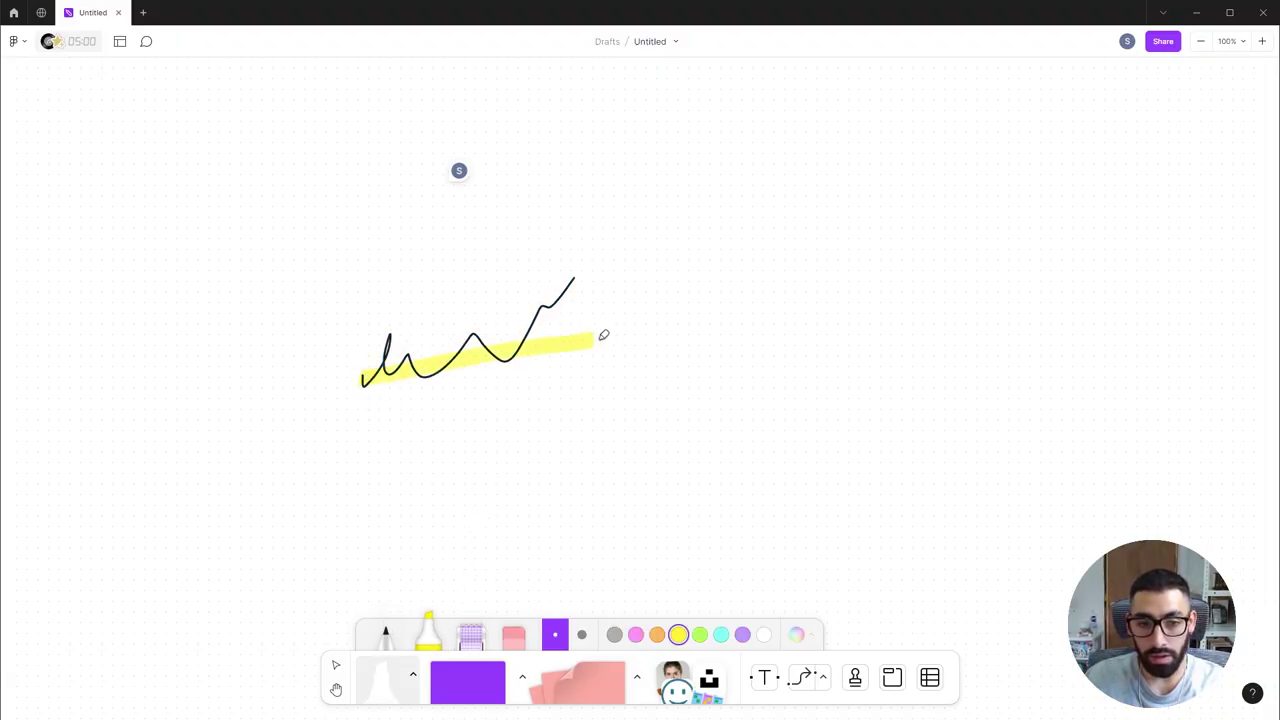
click(471, 634)
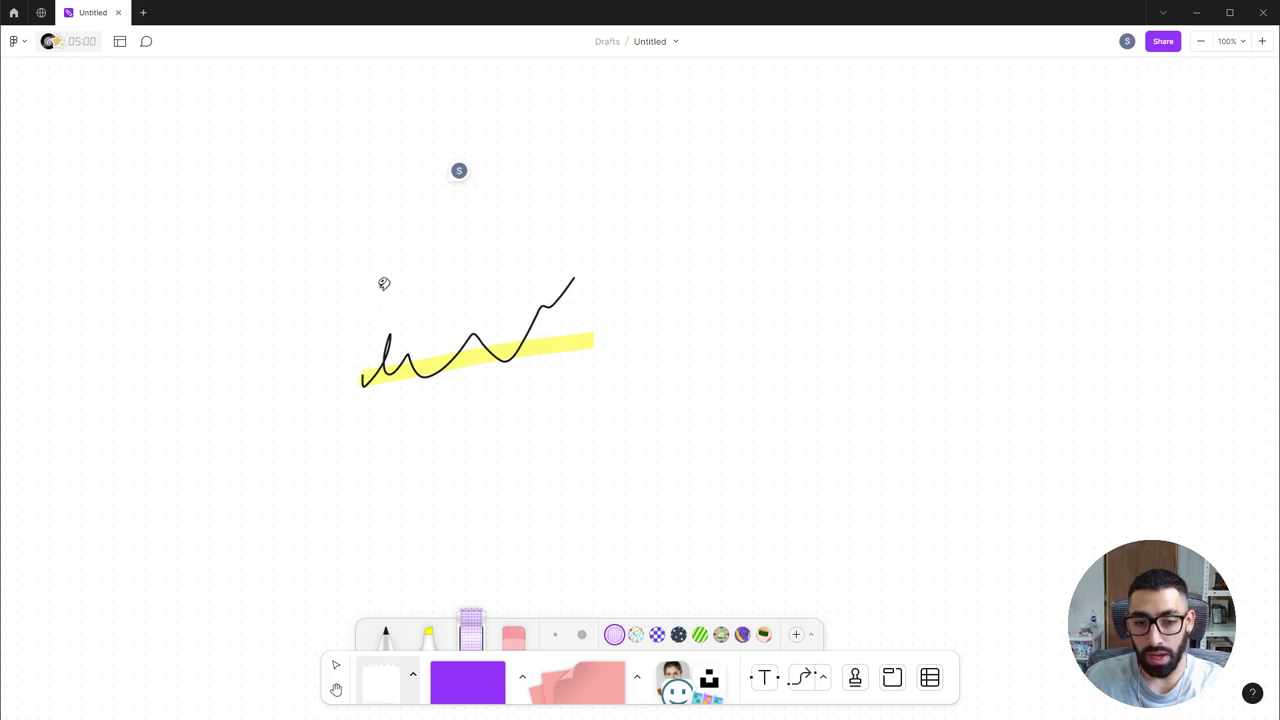
drag(381, 284, 765, 200)
click(657, 634)
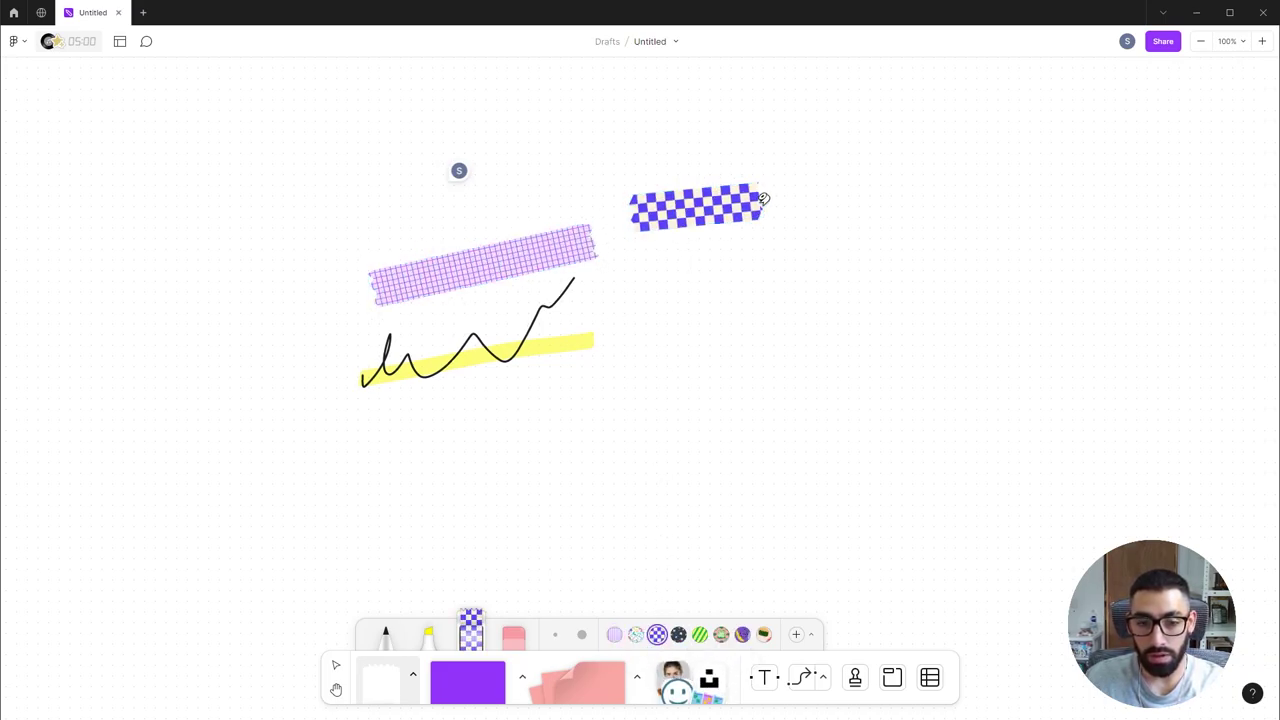
Erase the checkered tape, the grid tape, the black squiggle and the yellow highlight.
click(513, 632)
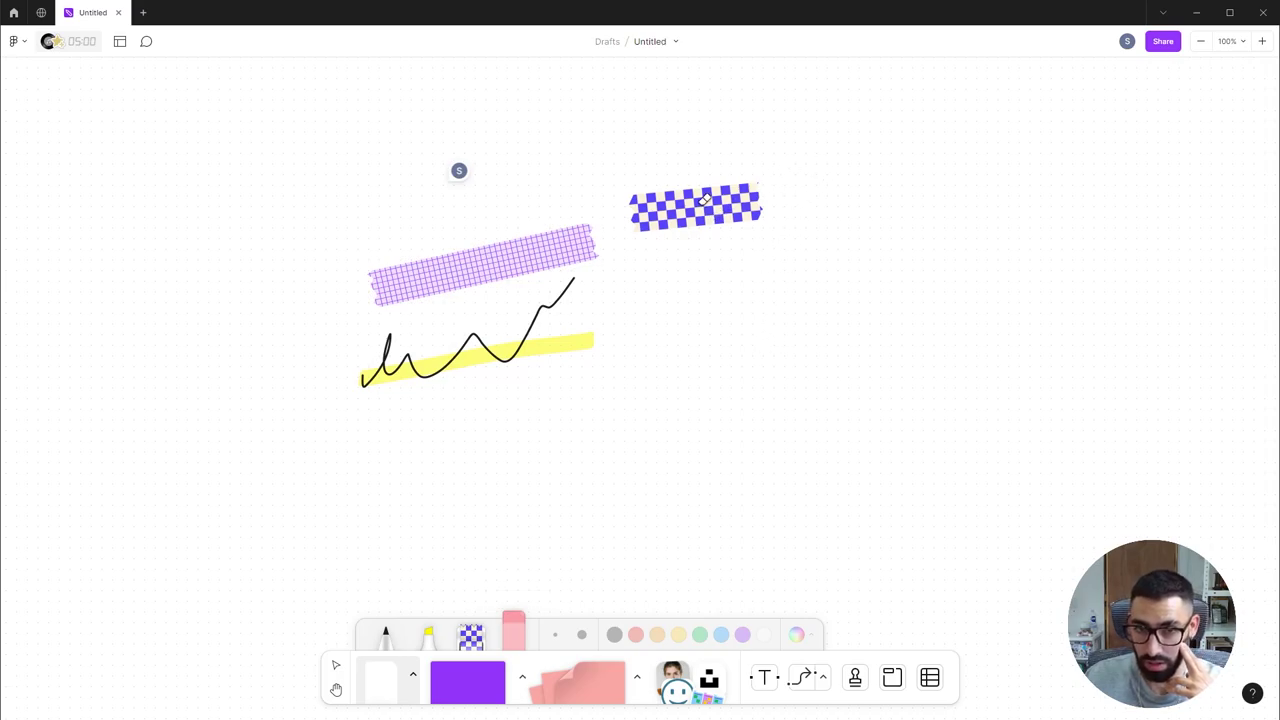
click(705, 200)
click(546, 250)
click(551, 301)
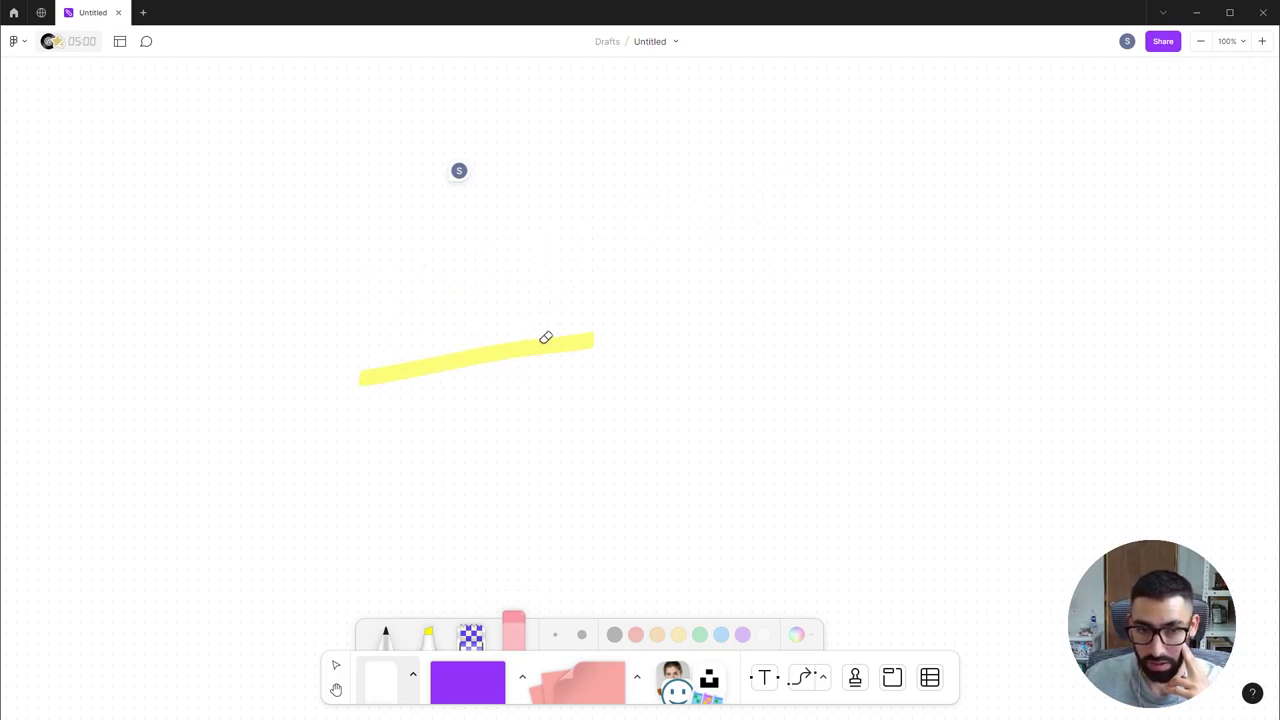
click(543, 343)
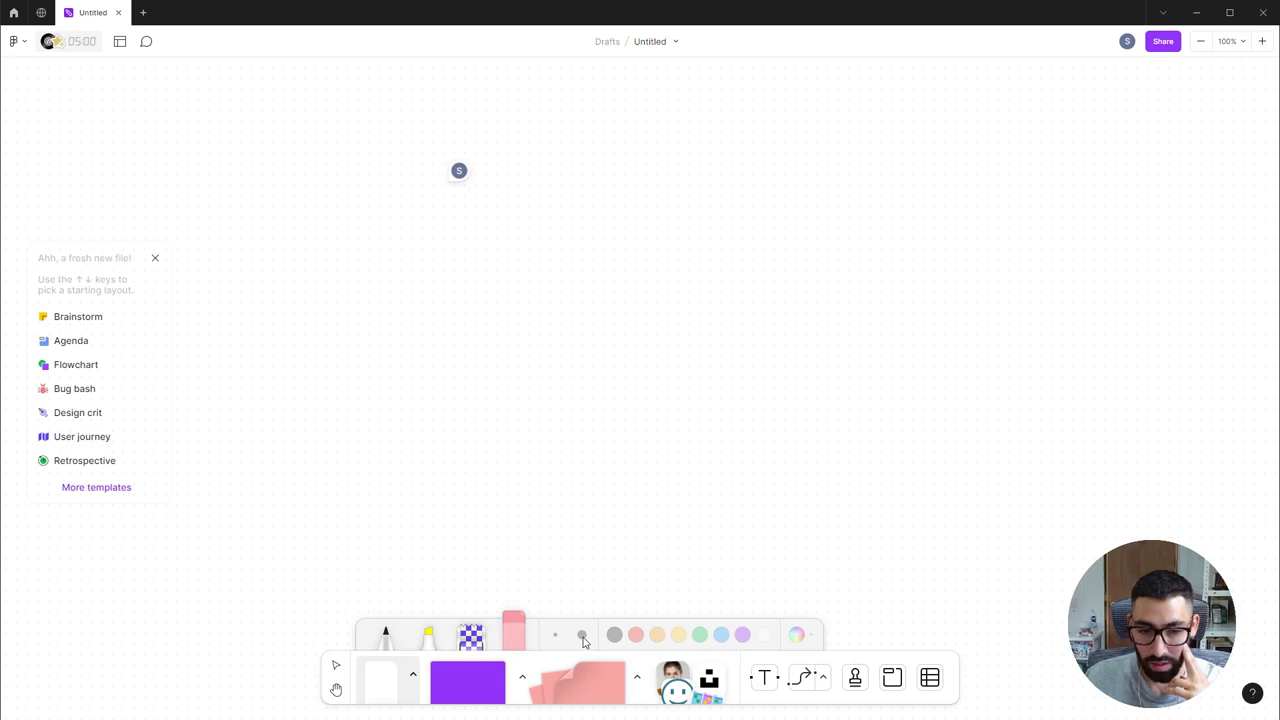
Write the first word of the signature with a thick black pen.
click(385, 630)
click(583, 636)
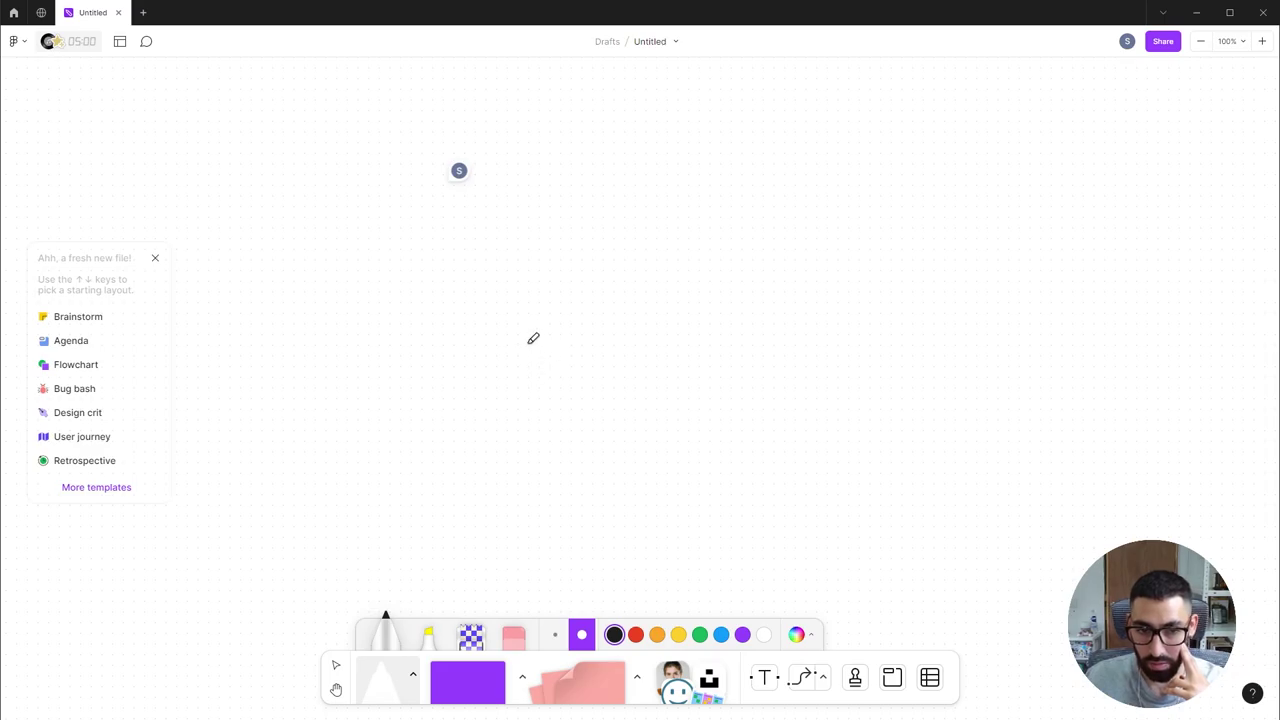
mouse_move(583, 284)
mouse_down()
mouse_move(558, 399)
mouse_move(599, 346)
mouse_move(623, 343)
mouse_up()
mouse_move(650, 271)
mouse_down()
mouse_move(660, 364)
mouse_move(651, 342)
mouse_move(712, 345)
mouse_up()
click(697, 293)
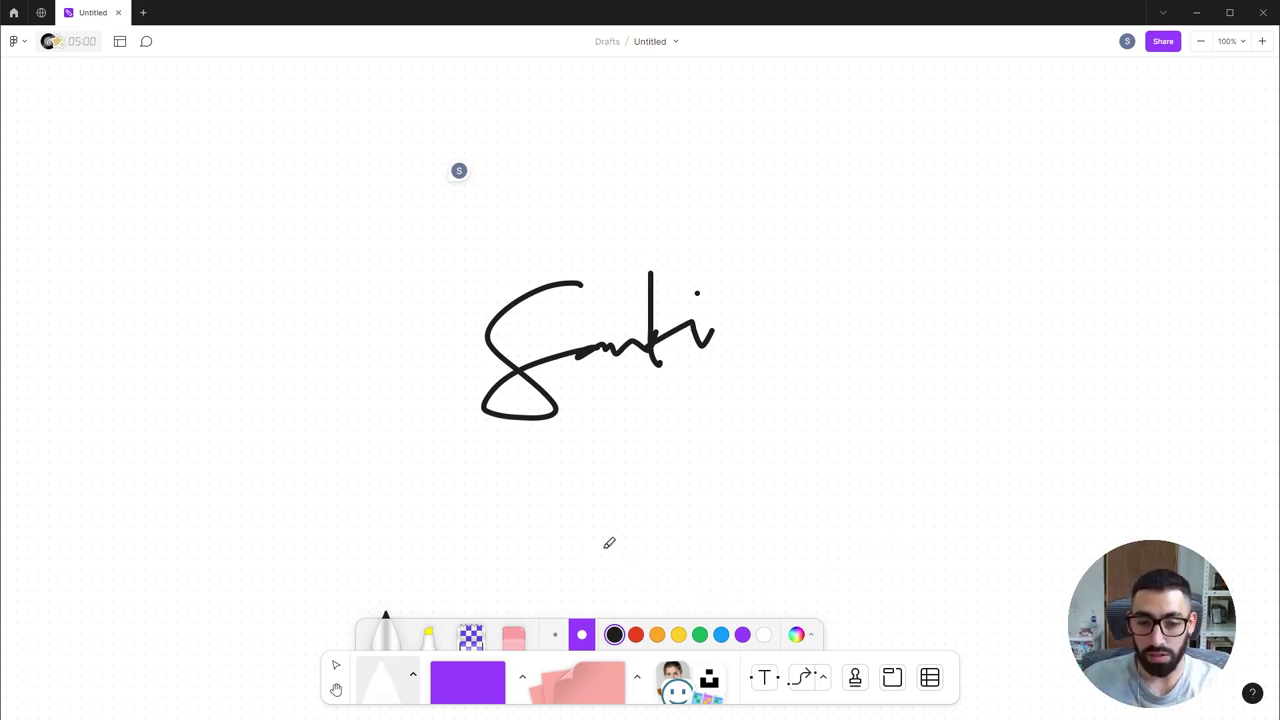
Write the signature's second word in green with the thick pen.
click(700, 634)
mouse_move(730, 293)
mouse_down()
mouse_move(752, 345)
mouse_move(779, 230)
mouse_up()
mouse_move(786, 292)
mouse_down()
mouse_move(791, 350)
mouse_move(940, 312)
mouse_up()
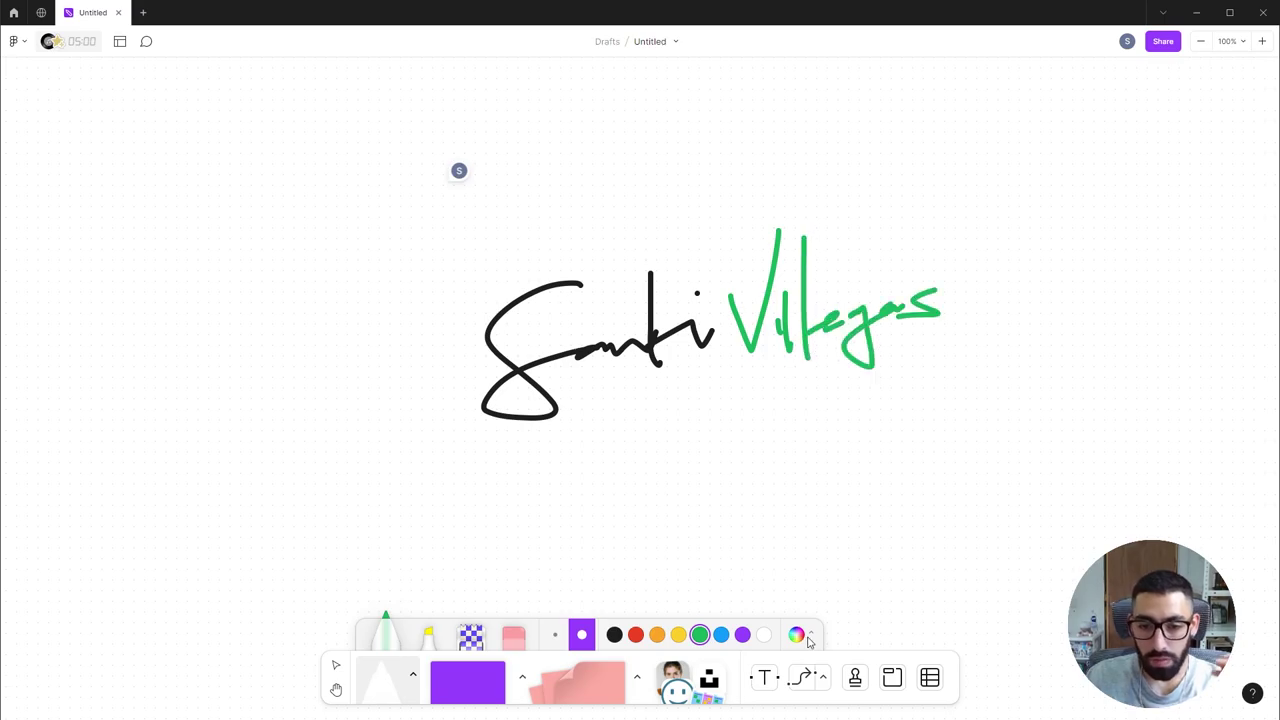
click(797, 635)
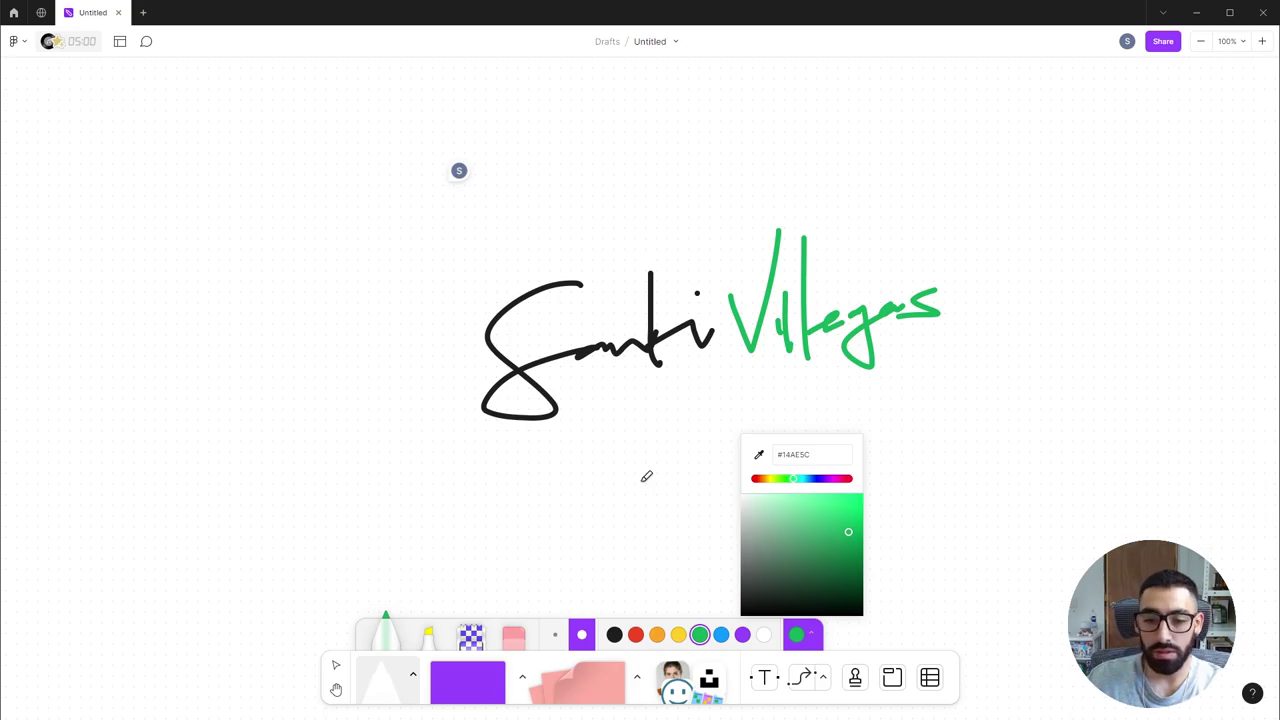
key(Escape)
click(522, 678)
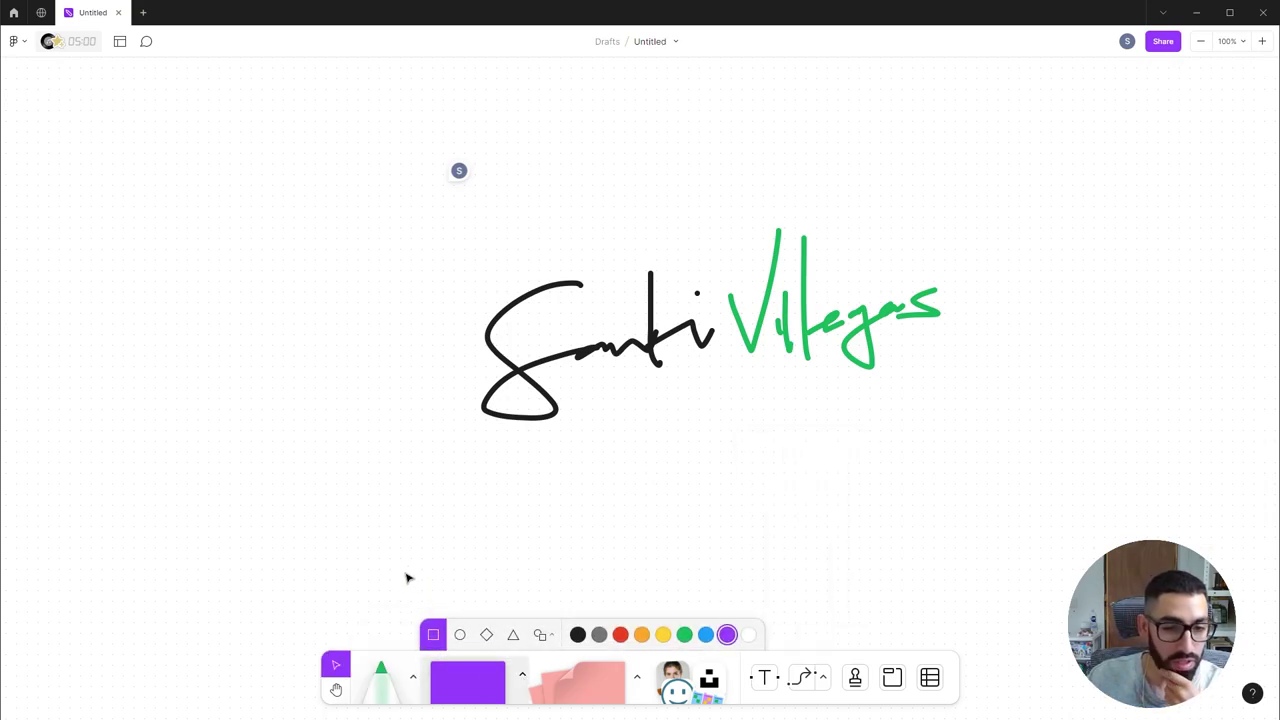
Place a Square shape from the more-shapes set below the signature.
click(541, 634)
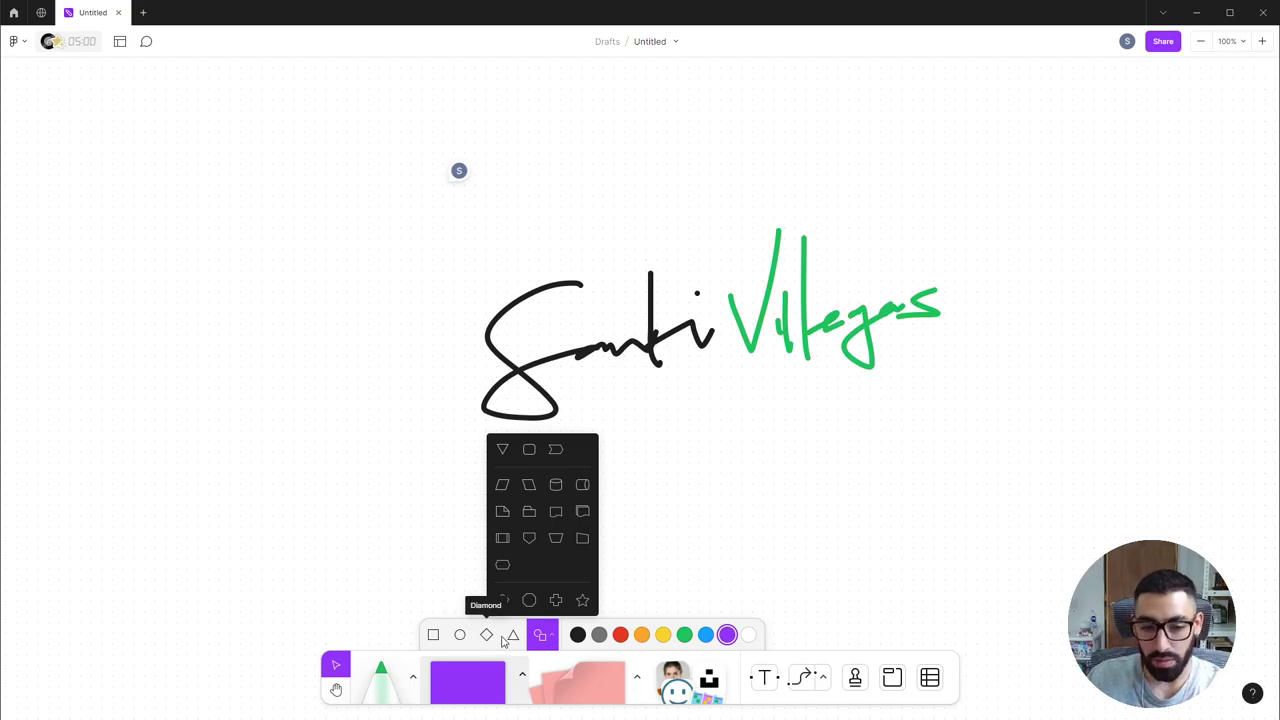
click(433, 634)
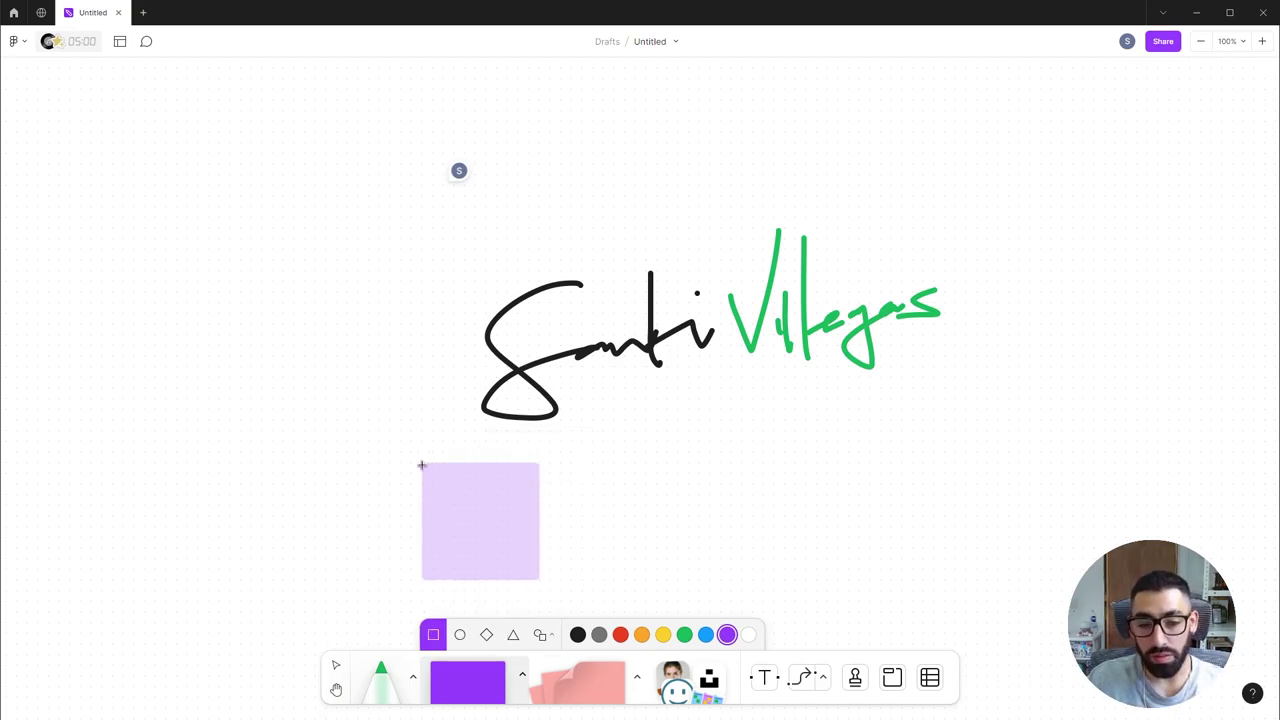
click(672, 500)
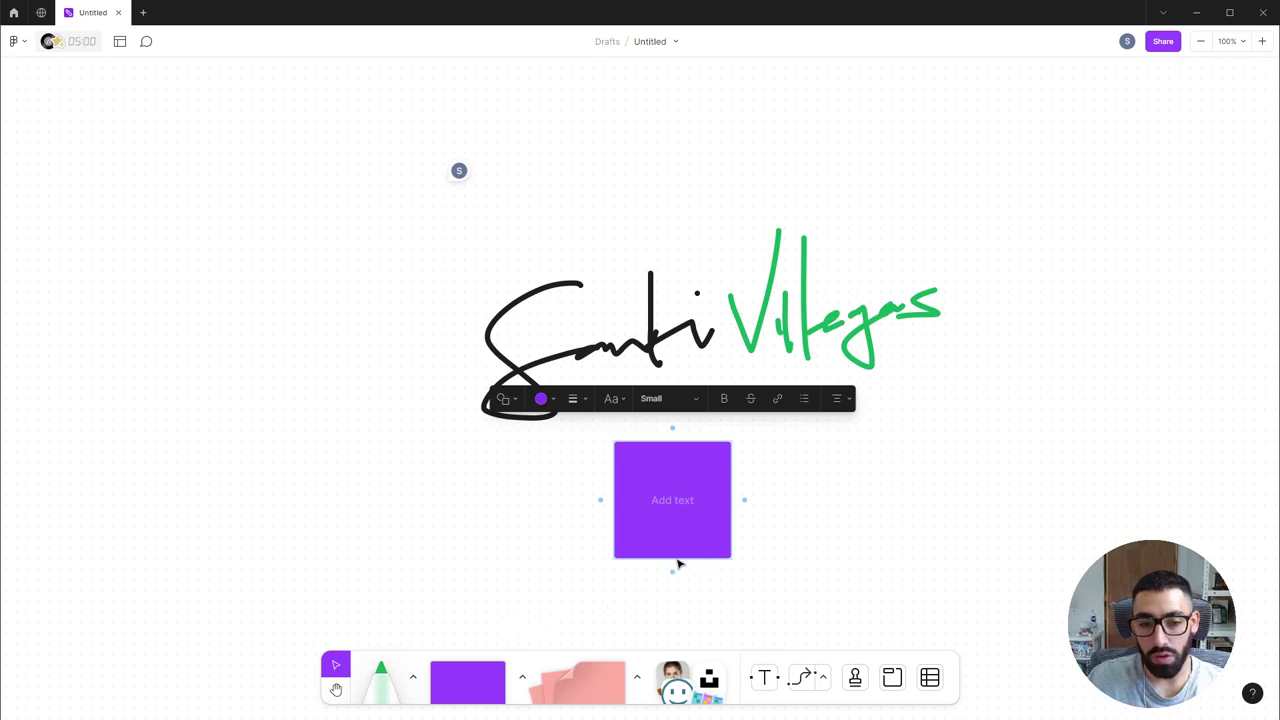
Label the square 'Hello World' and try translucent and no fill before restoring solid purple.
text(Hello Wor)
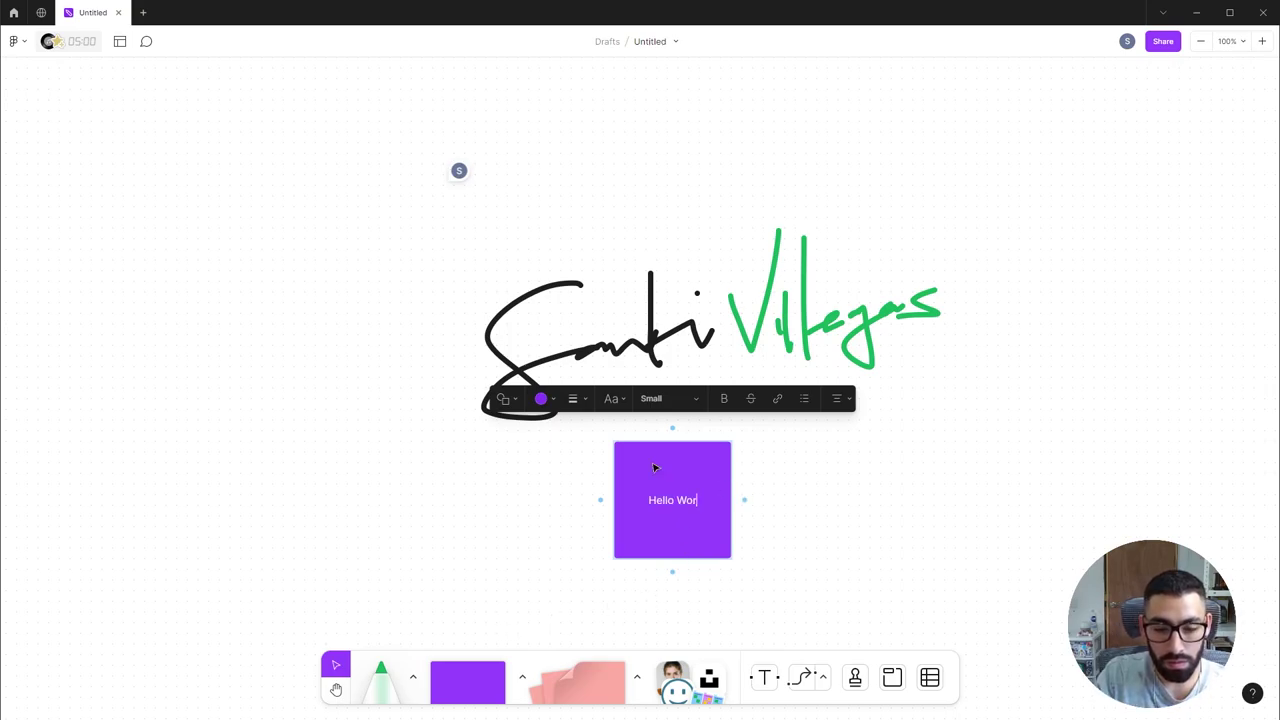
text(ld)
click(547, 399)
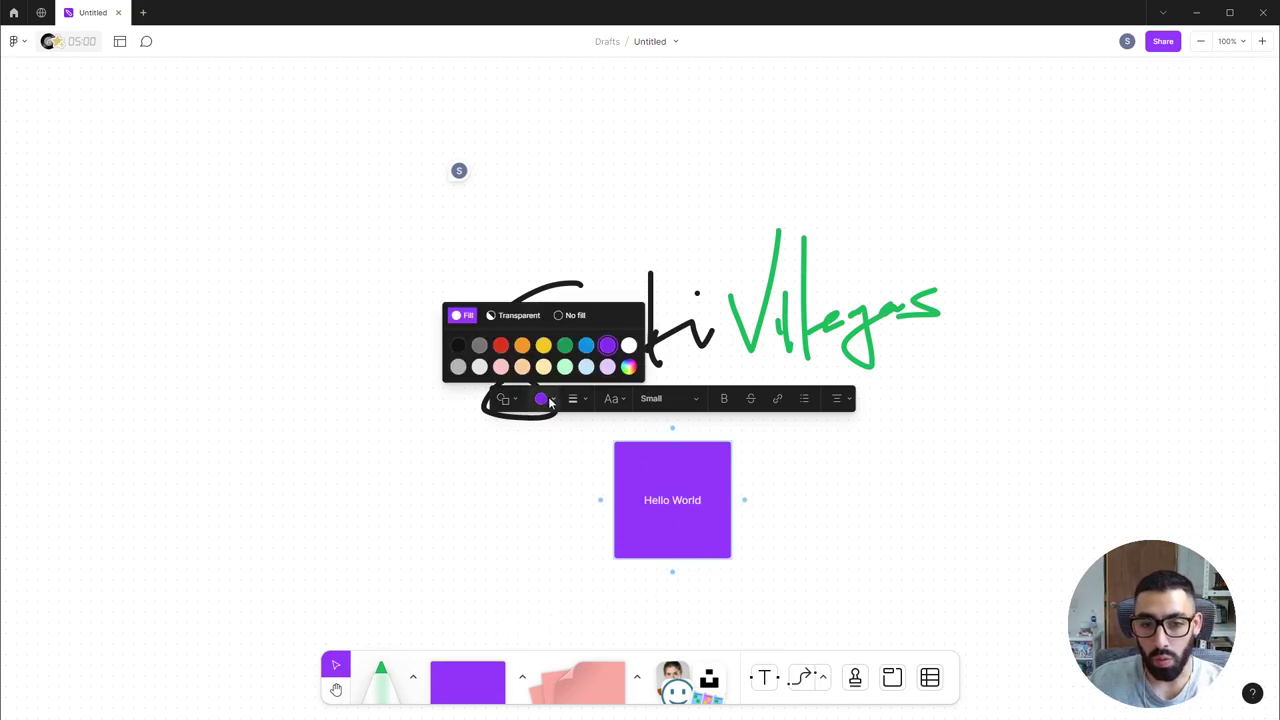
click(521, 317)
click(573, 315)
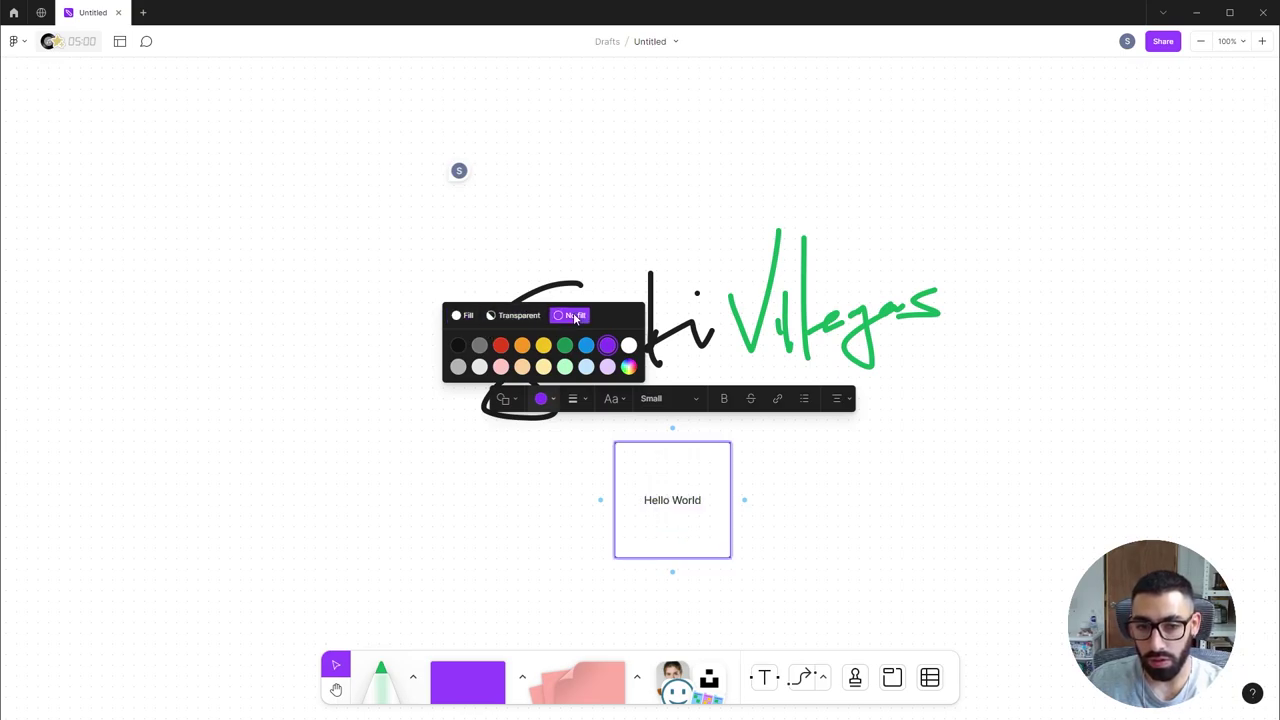
click(461, 316)
Browse the label's outline, font and size options, then make the label a bullet.
click(585, 398)
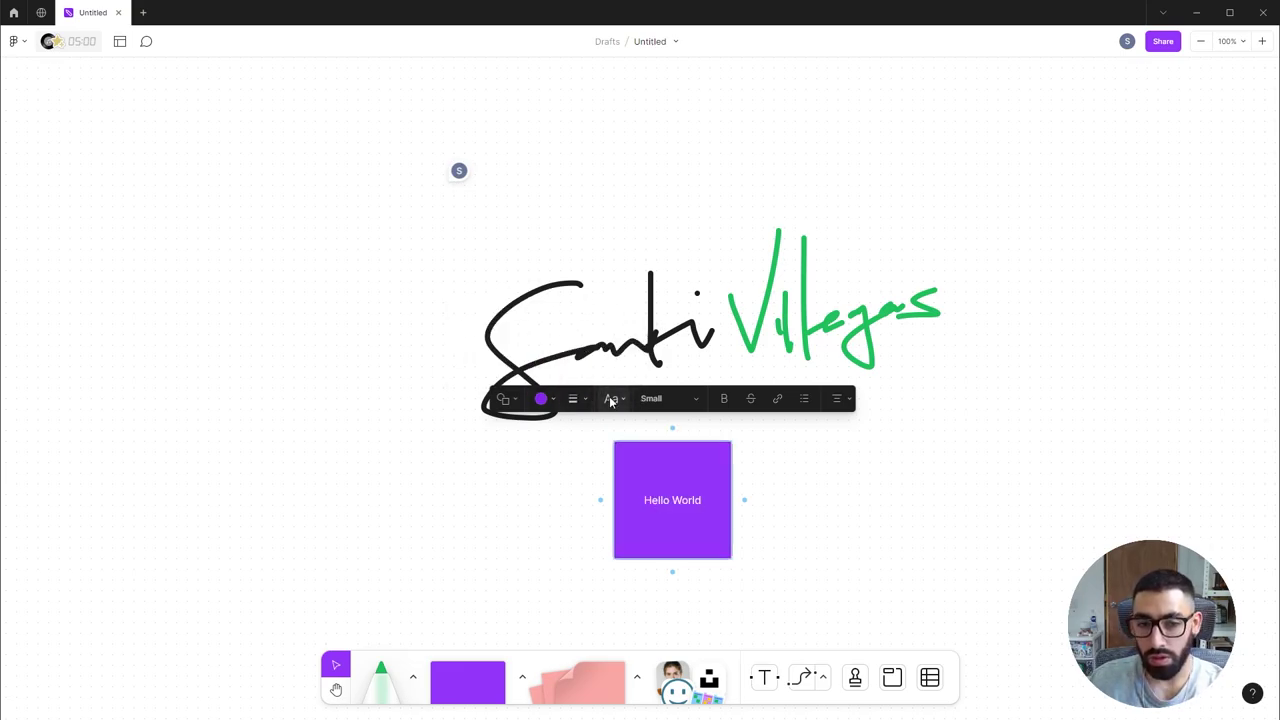
click(610, 398)
click(690, 403)
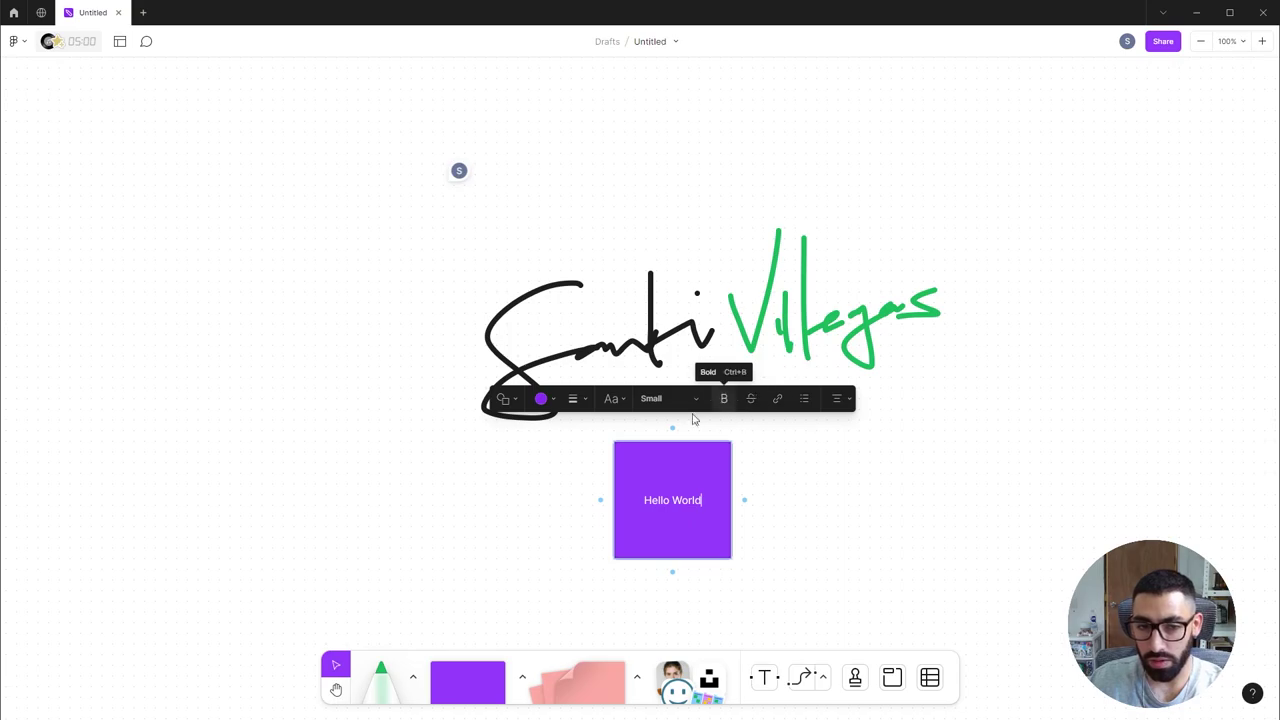
click(806, 401)
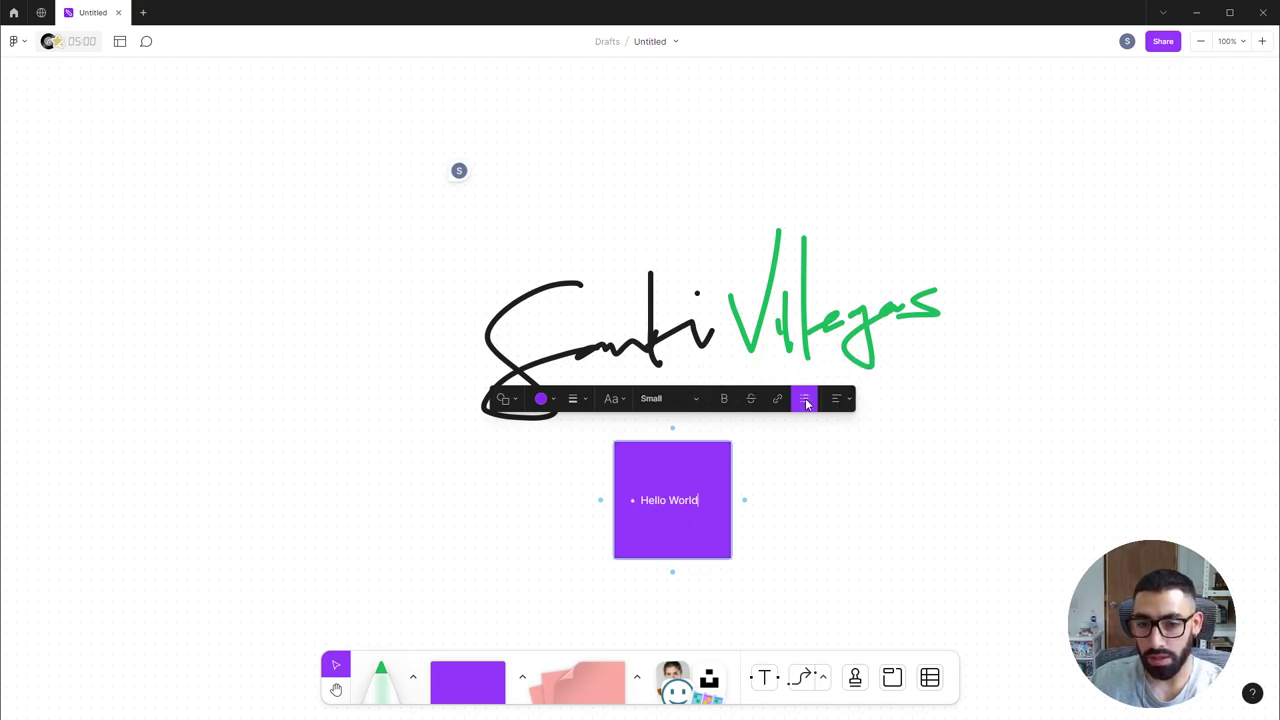
Duplicate the Hello World square and connect the original to the copy with an arrow.
key(Escape)
key(ctrl+d)
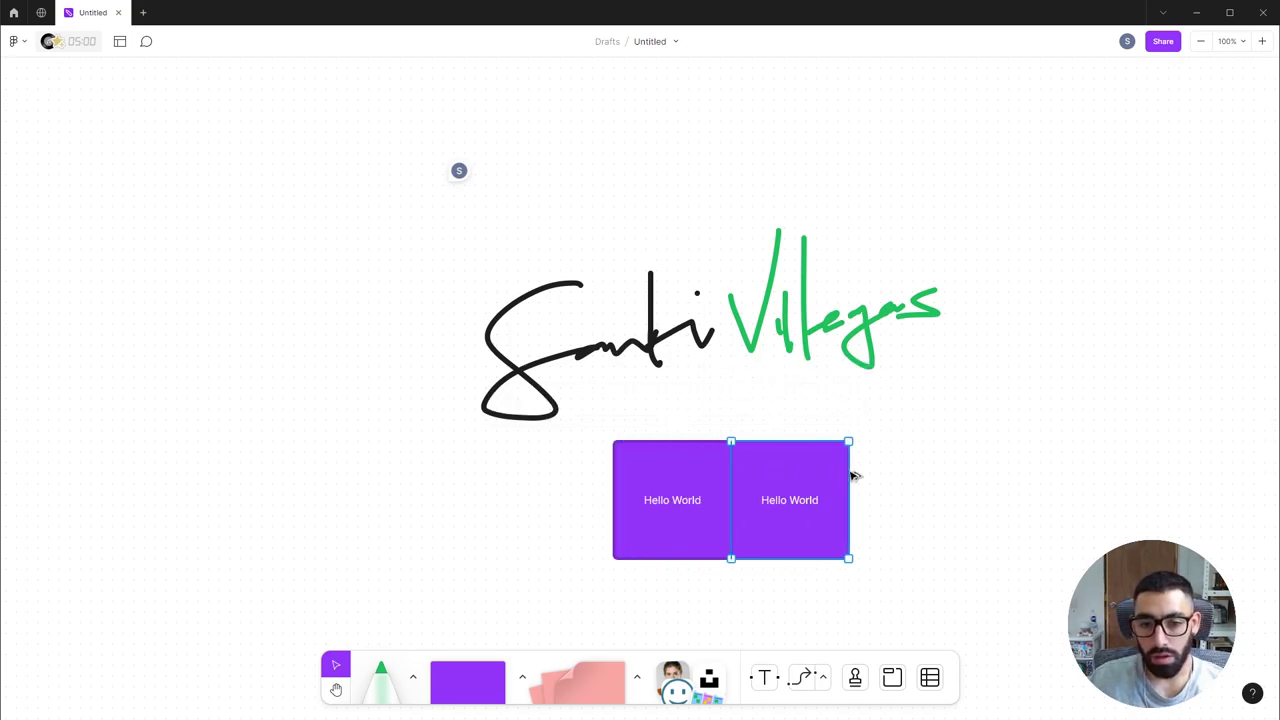
click(729, 505)
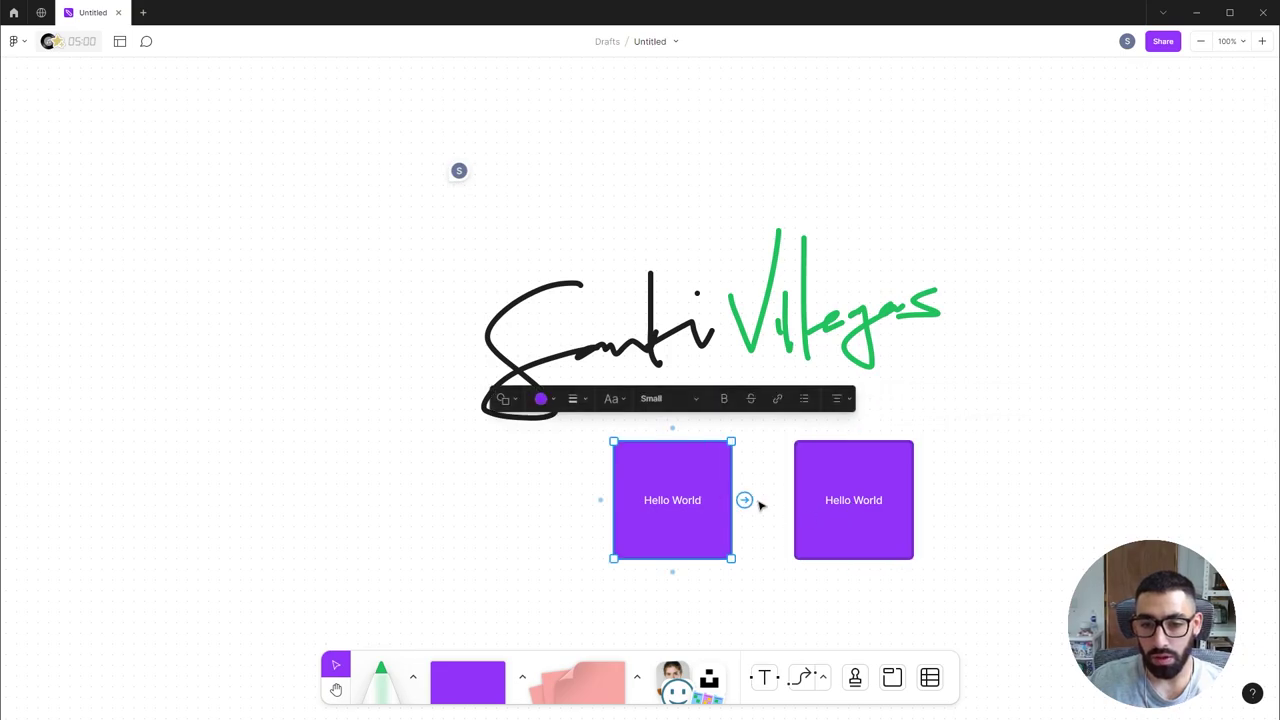
drag(750, 501, 795, 500)
click(950, 495)
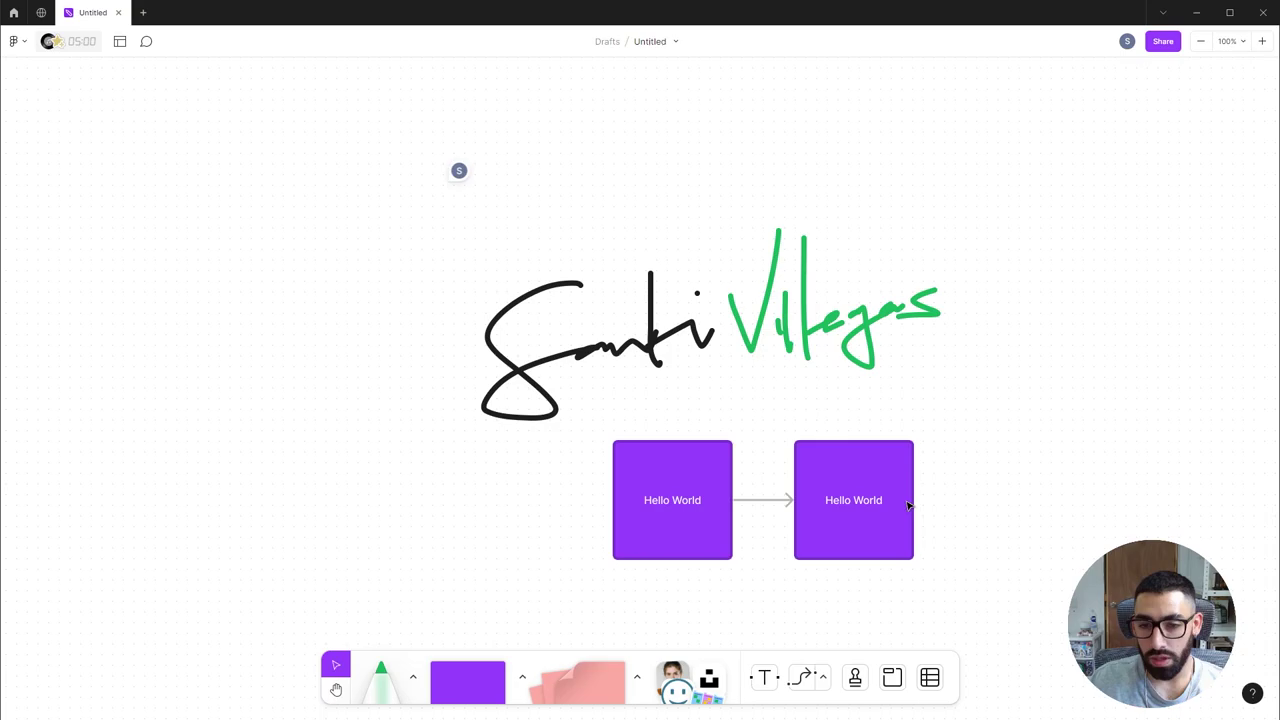
Move the right square lower and make its text a bullet point.
click(874, 512)
drag(872, 516, 876, 587)
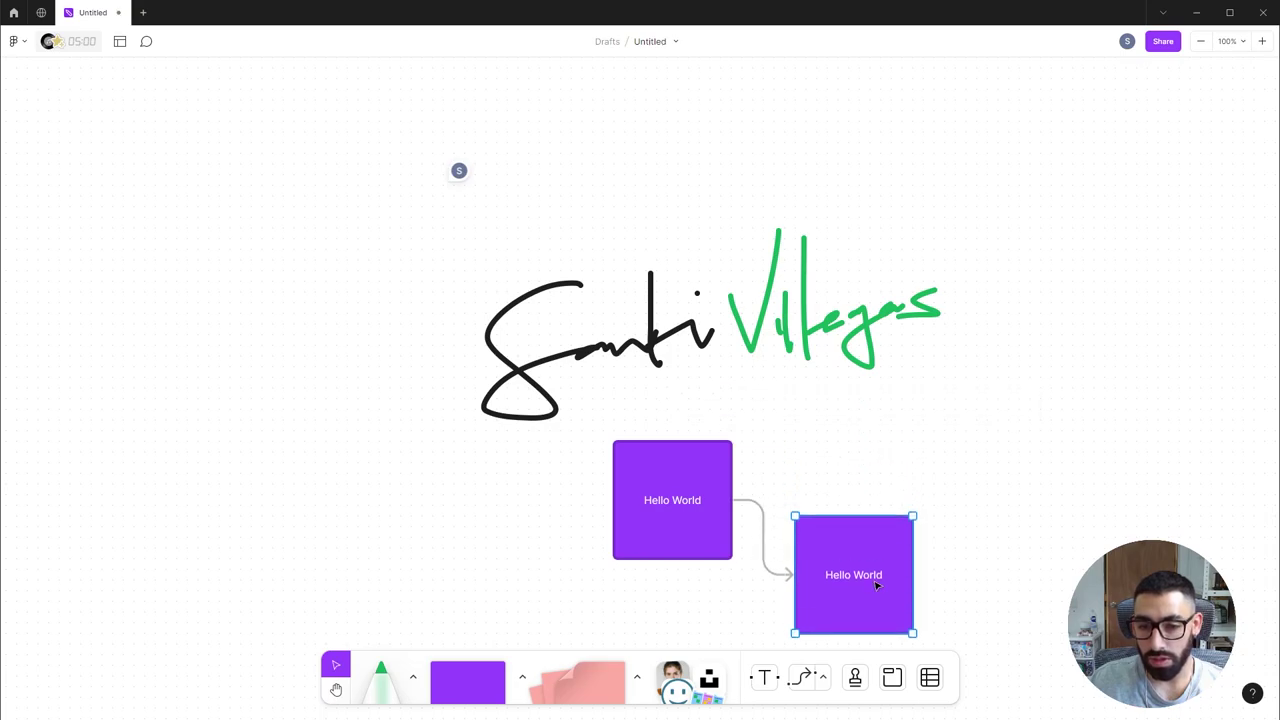
click(982, 473)
click(1092, 531)
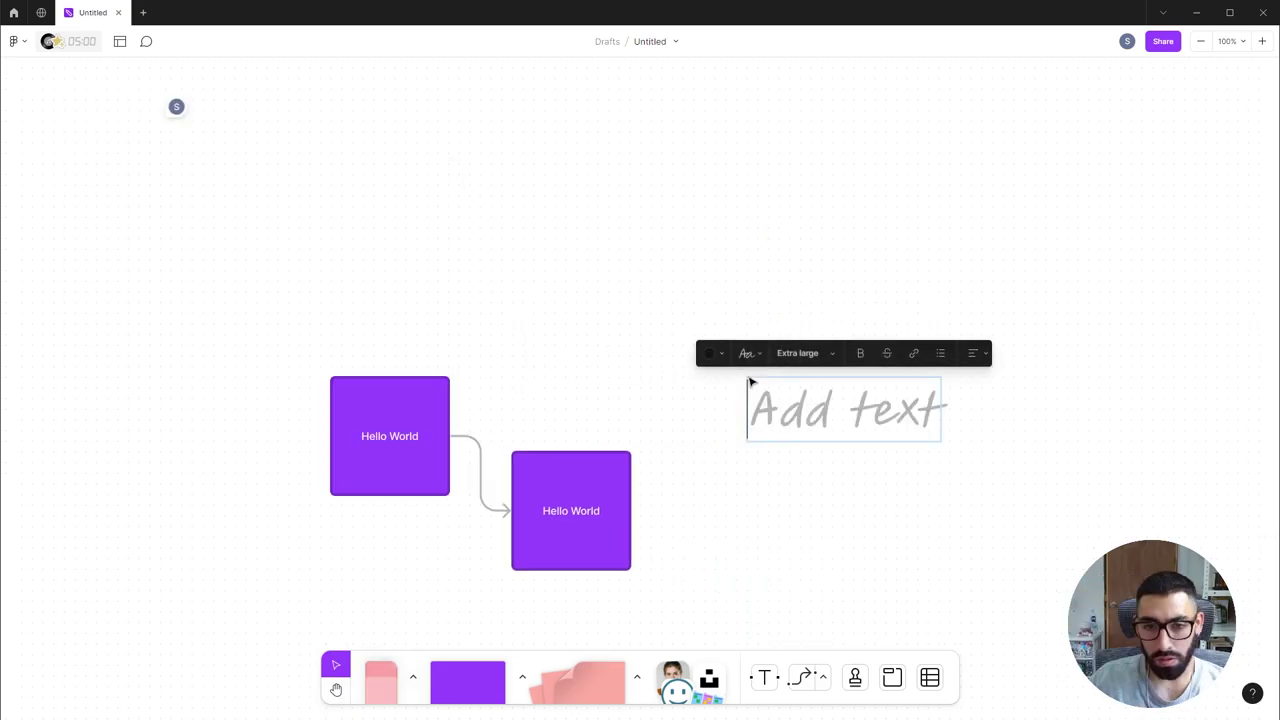
Add a Small 'Hello World' text and an Extra large copy above it.
text(Hel)
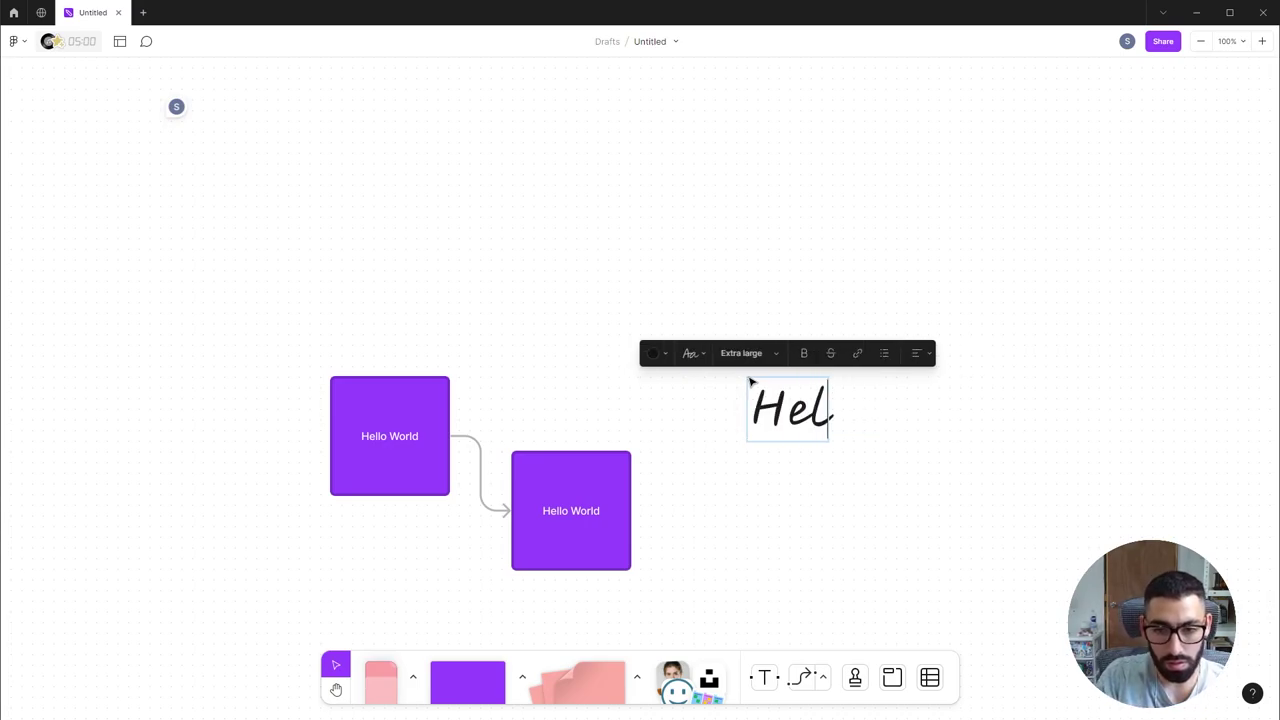
text(lo Wor)
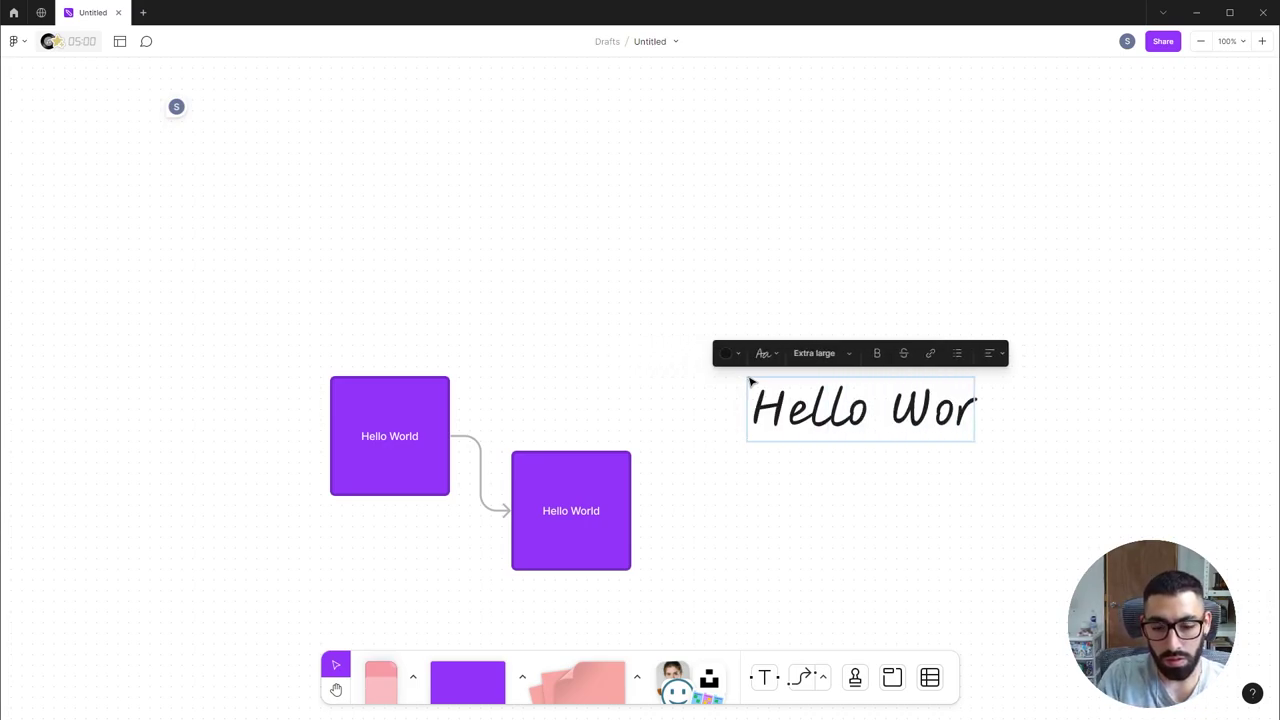
text(ld)
click(838, 353)
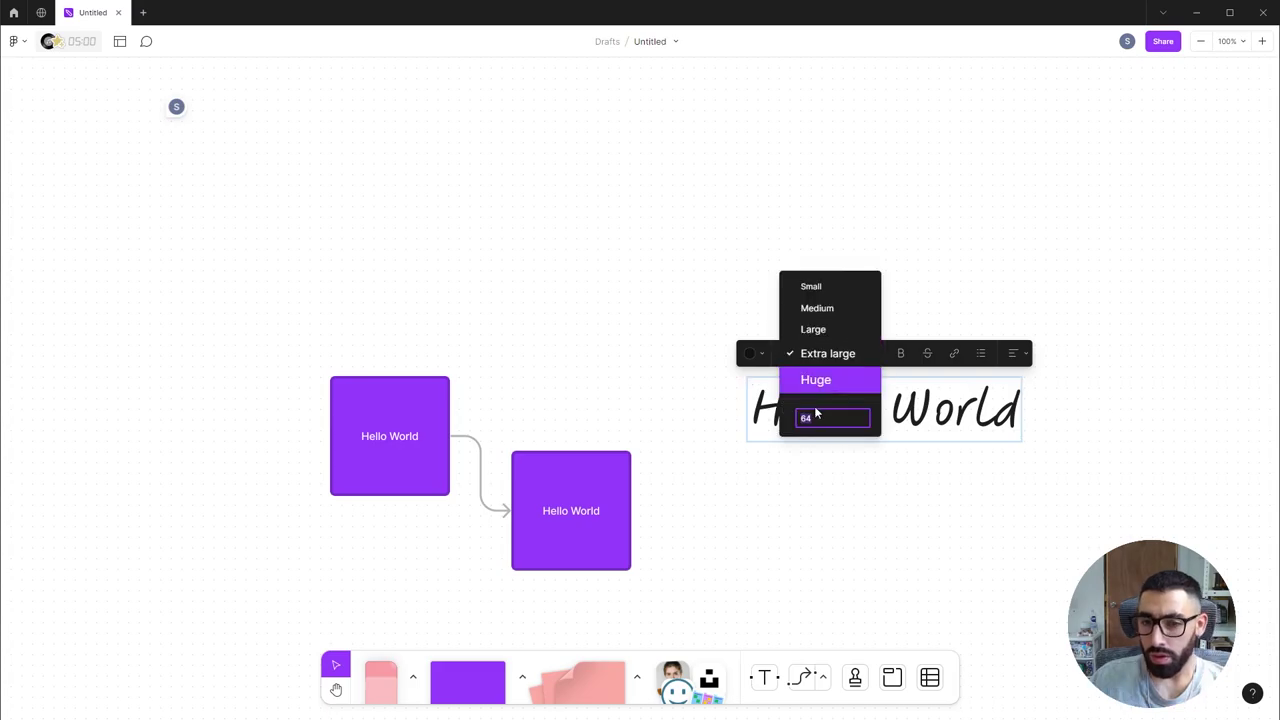
click(851, 292)
click(808, 383)
drag(808, 383, 808, 332)
click(758, 299)
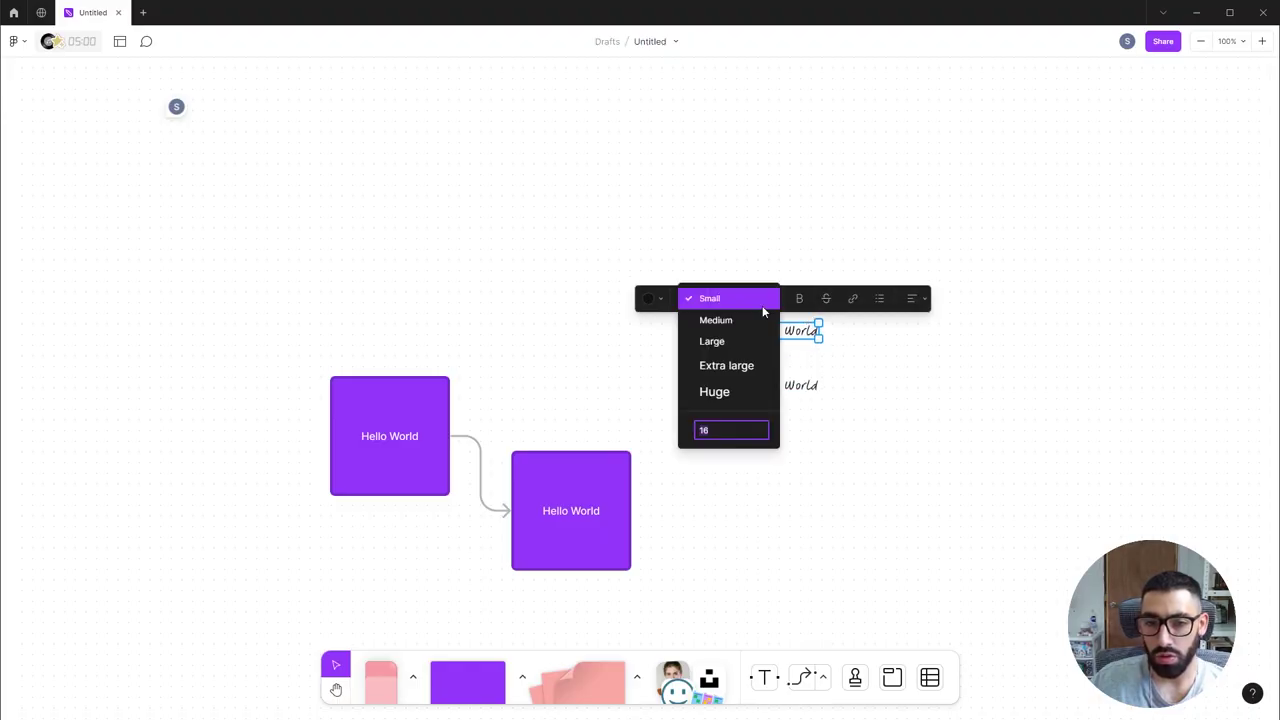
click(726, 365)
click(1117, 360)
Switch the Hello World texts to the plain Simple sans font.
click(940, 345)
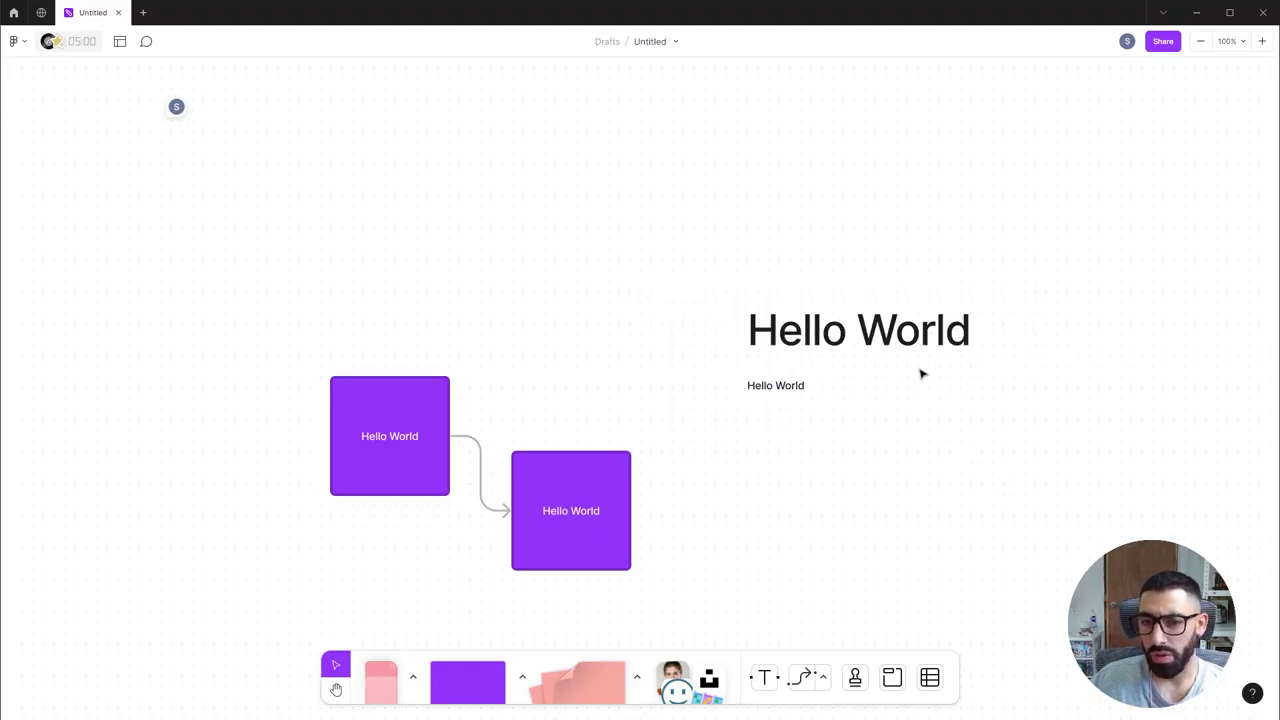
click(858, 339)
click(904, 461)
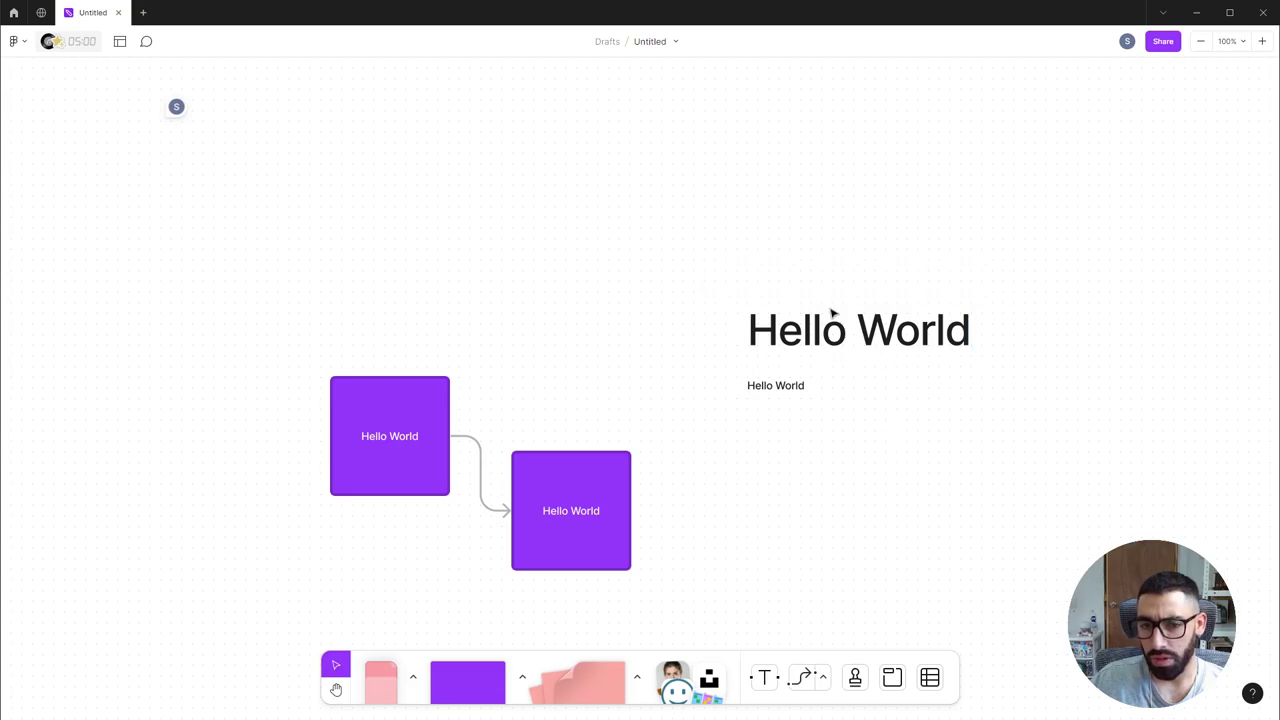
click(838, 333)
click(838, 274)
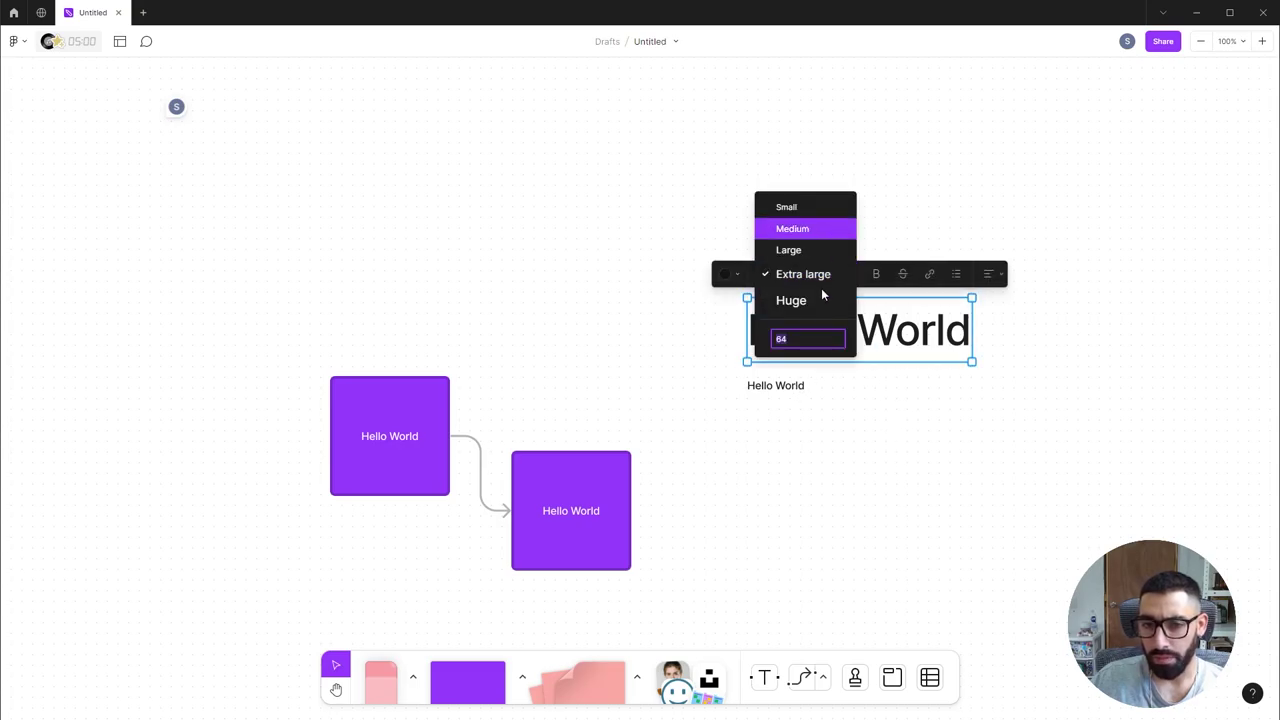
click(1027, 433)
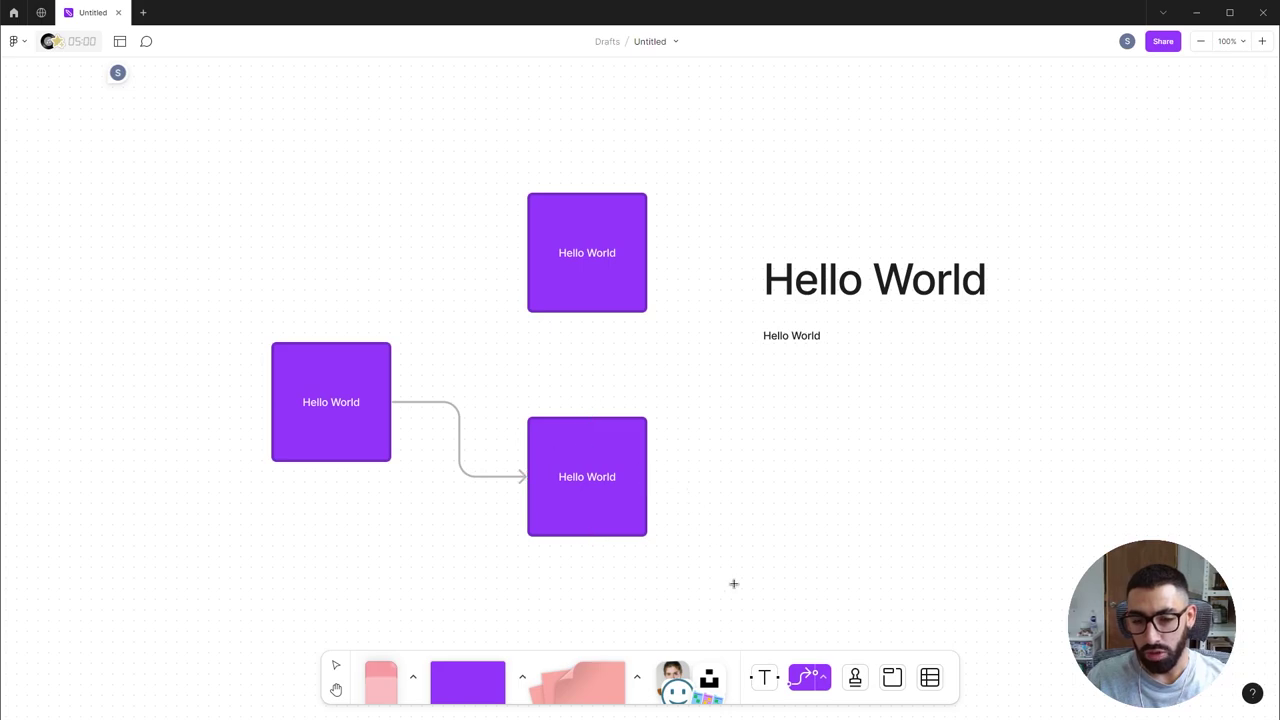
Draw a straight arrow from the left square to the top square, then raise the top square.
key(shift+l)
drag(331, 402, 608, 202)
click(603, 286)
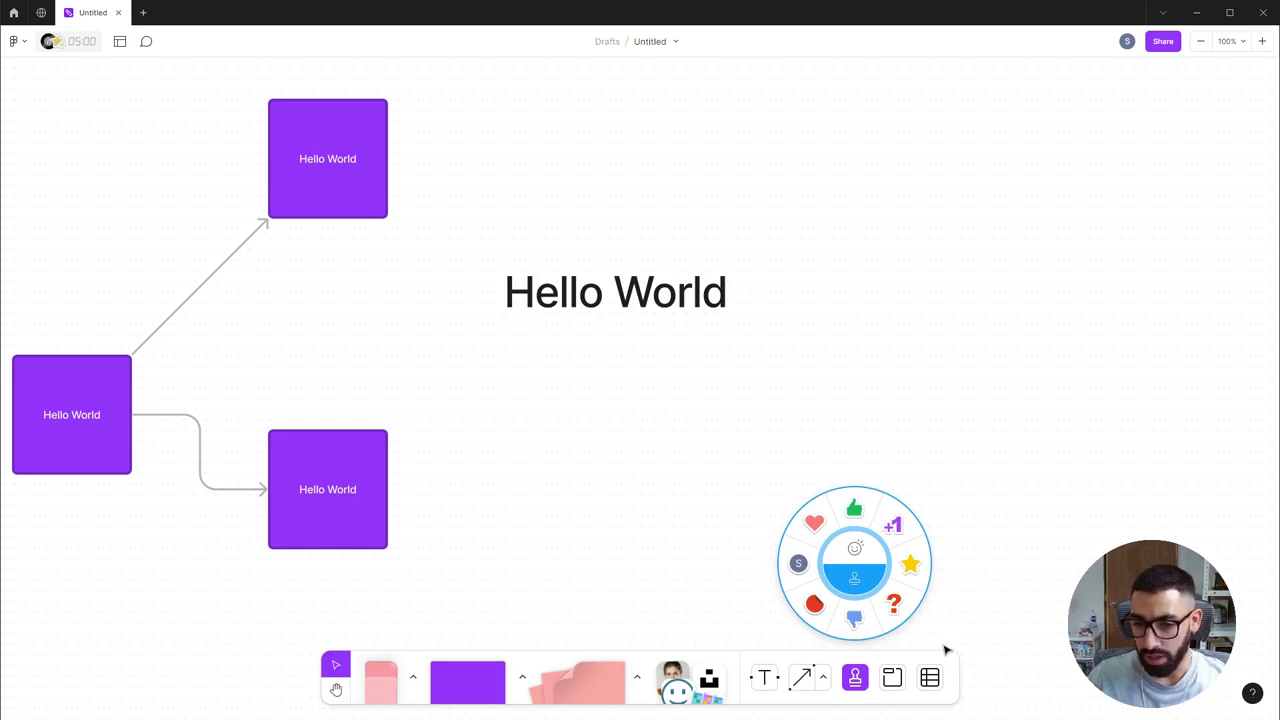
Stamp two hearts beside the Hello World heading and a star below them.
click(815, 523)
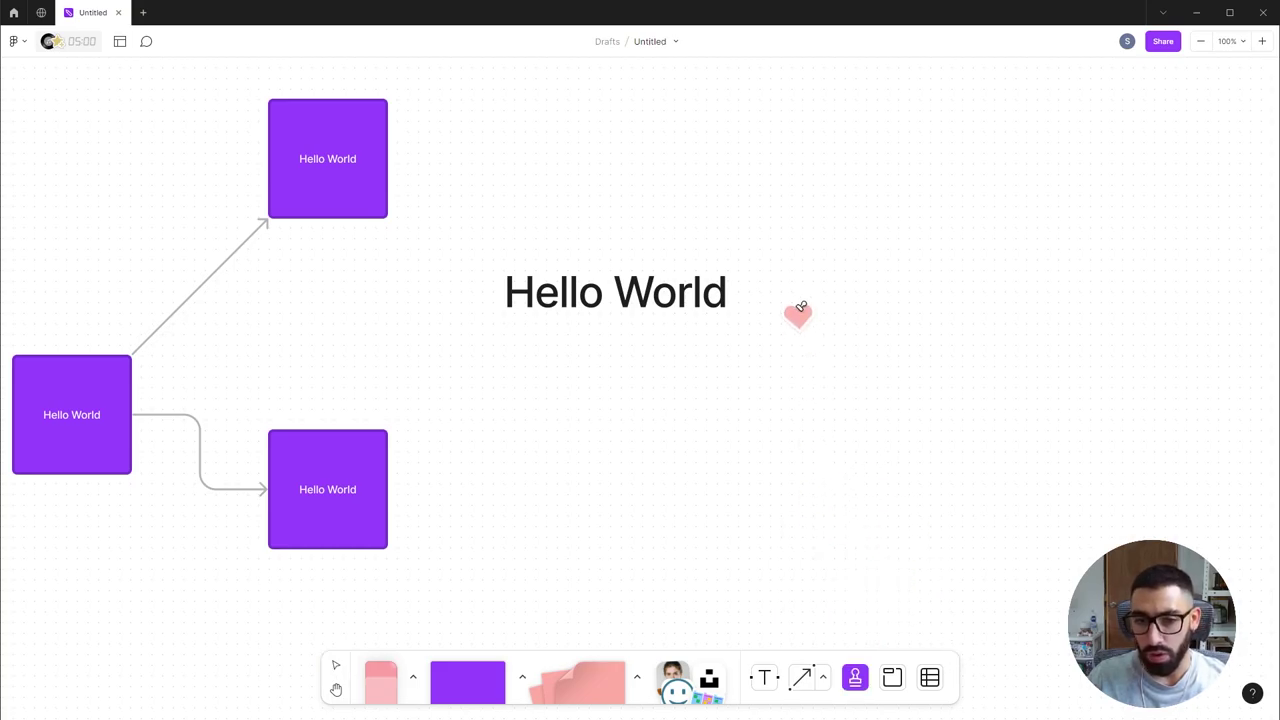
click(781, 284)
click(727, 267)
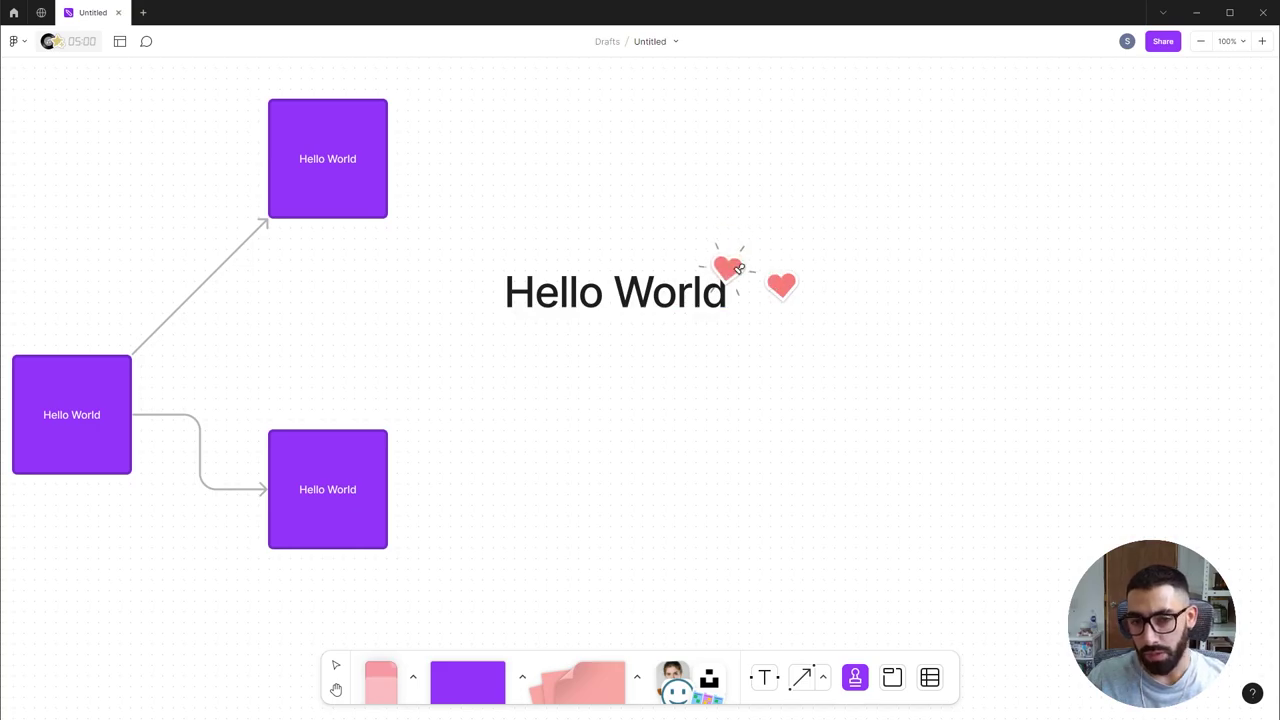
click(855, 680)
click(918, 568)
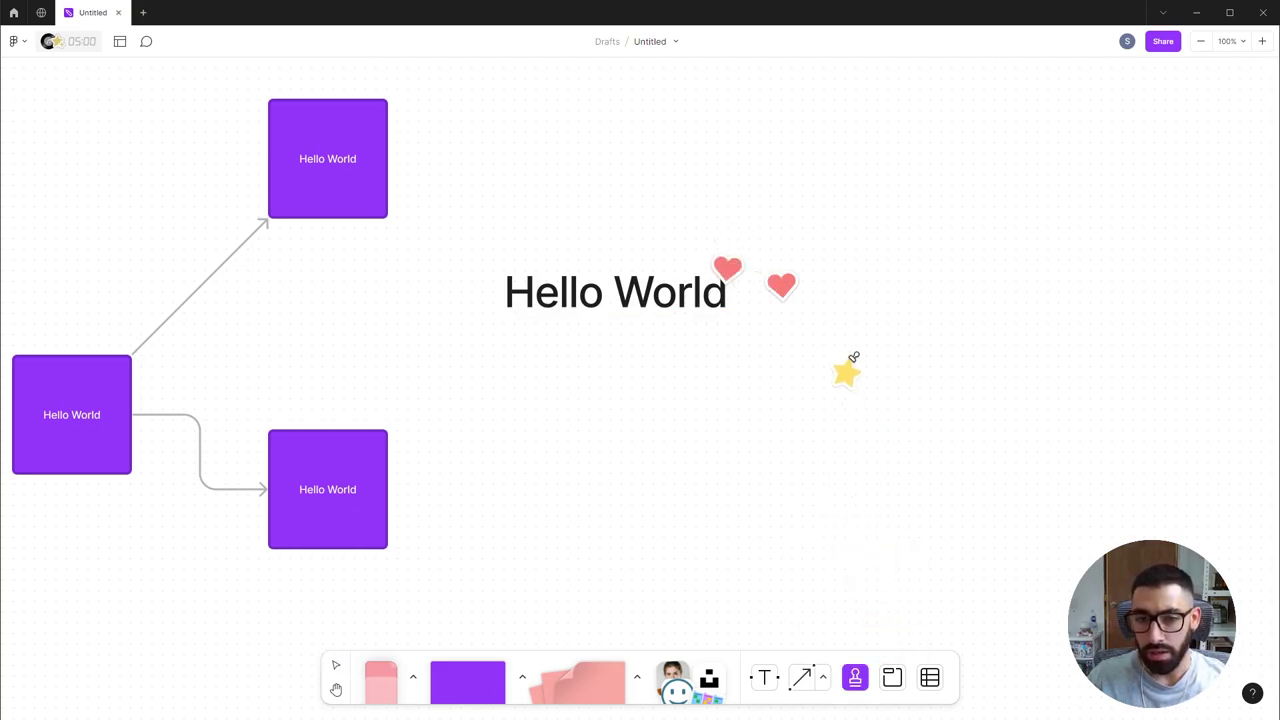
click(848, 362)
Stamp your avatar badge on the lower right box.
key(e)
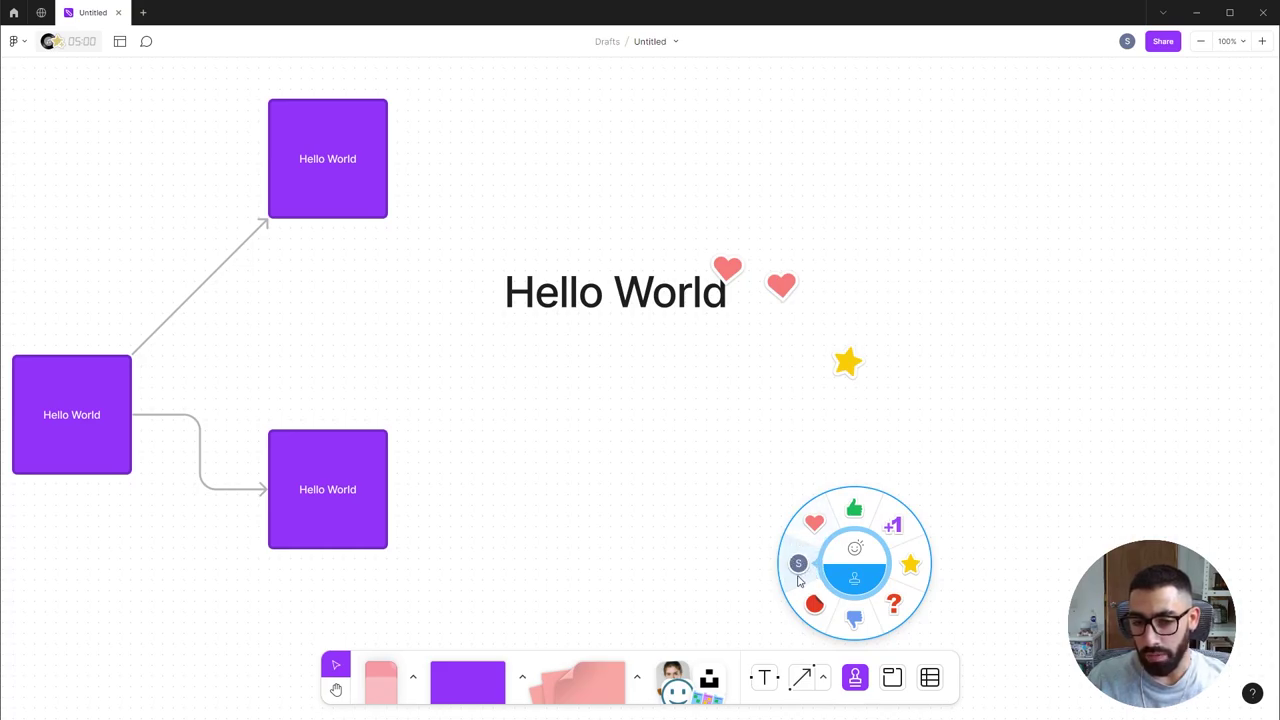
click(797, 565)
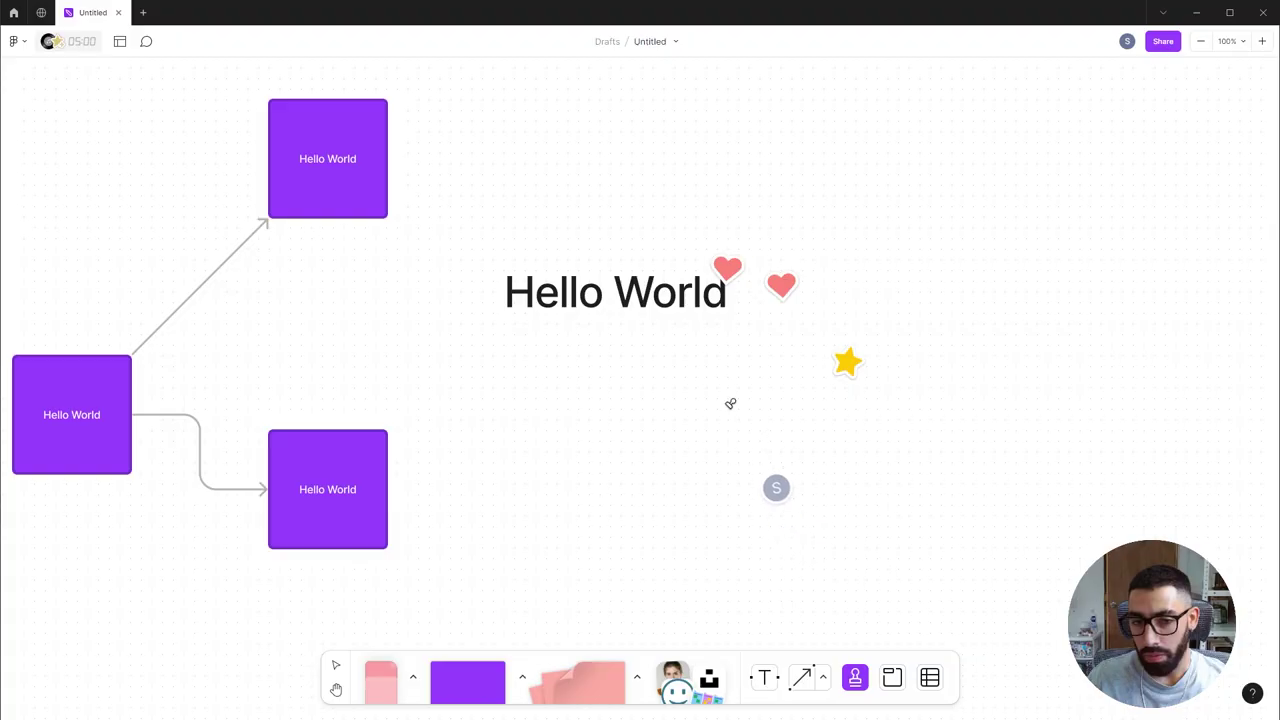
click(383, 428)
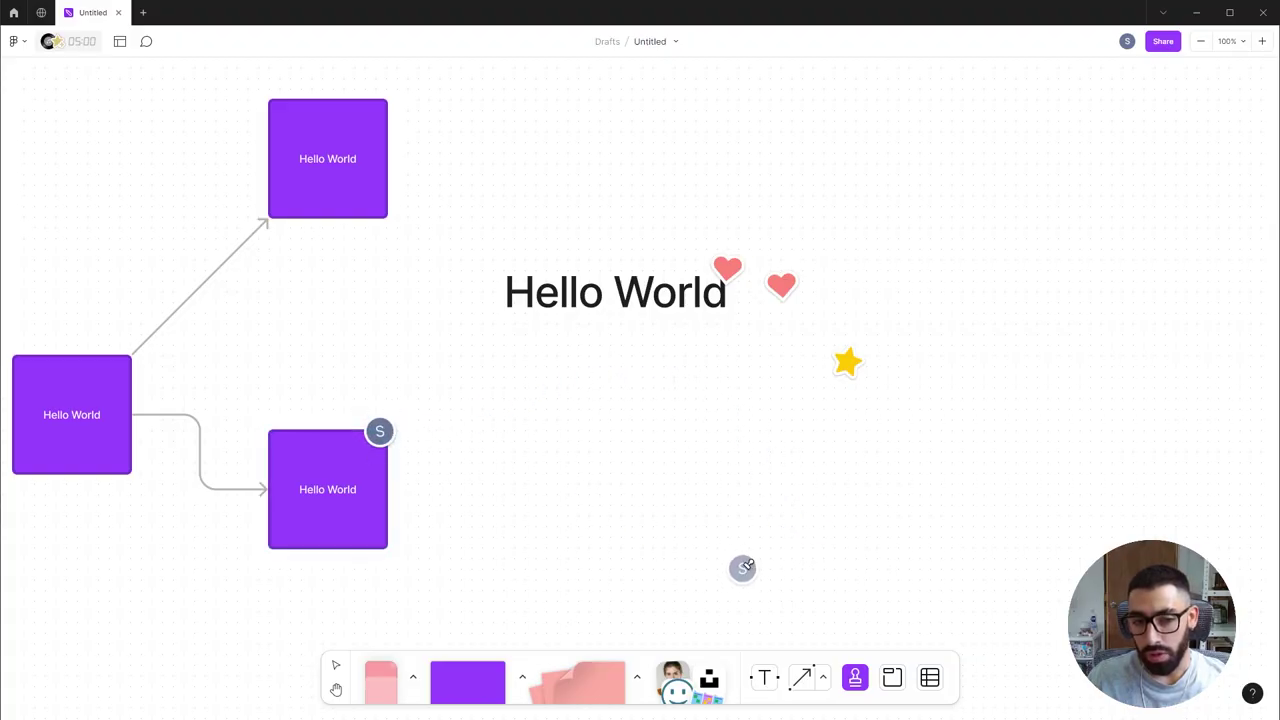
Release heart-eyes emoji reactions onto the board.
click(857, 680)
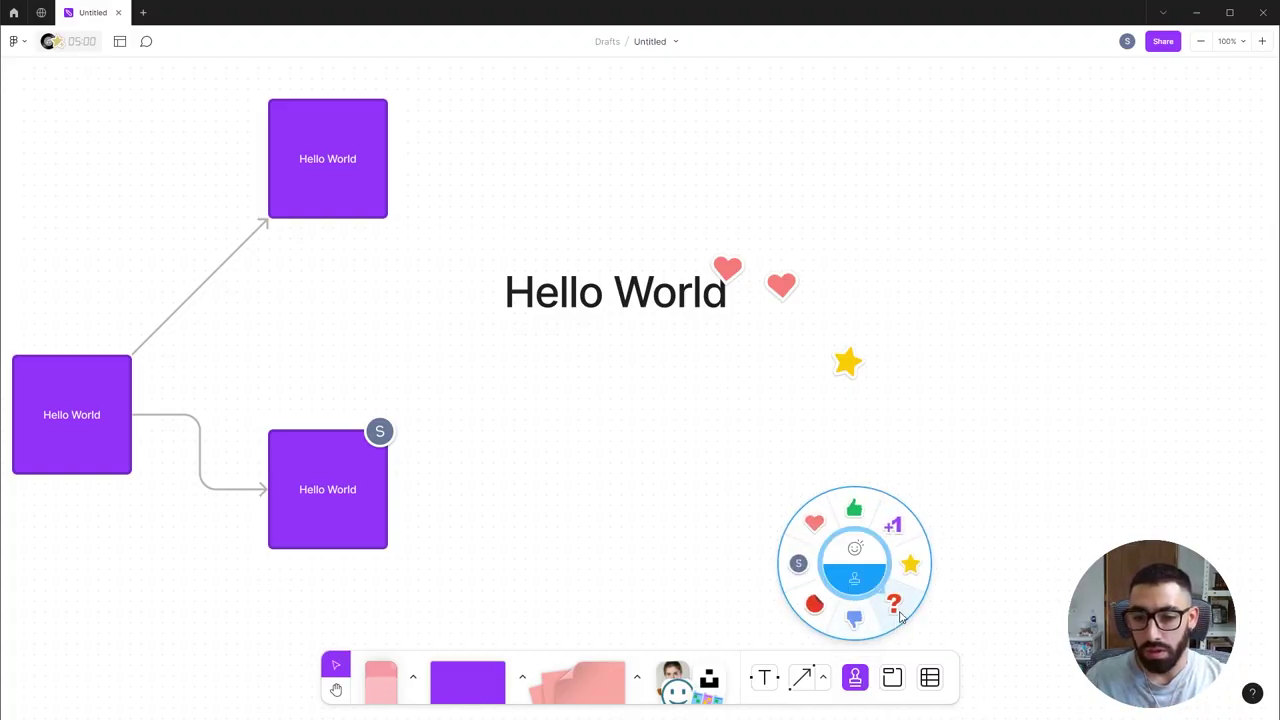
click(872, 562)
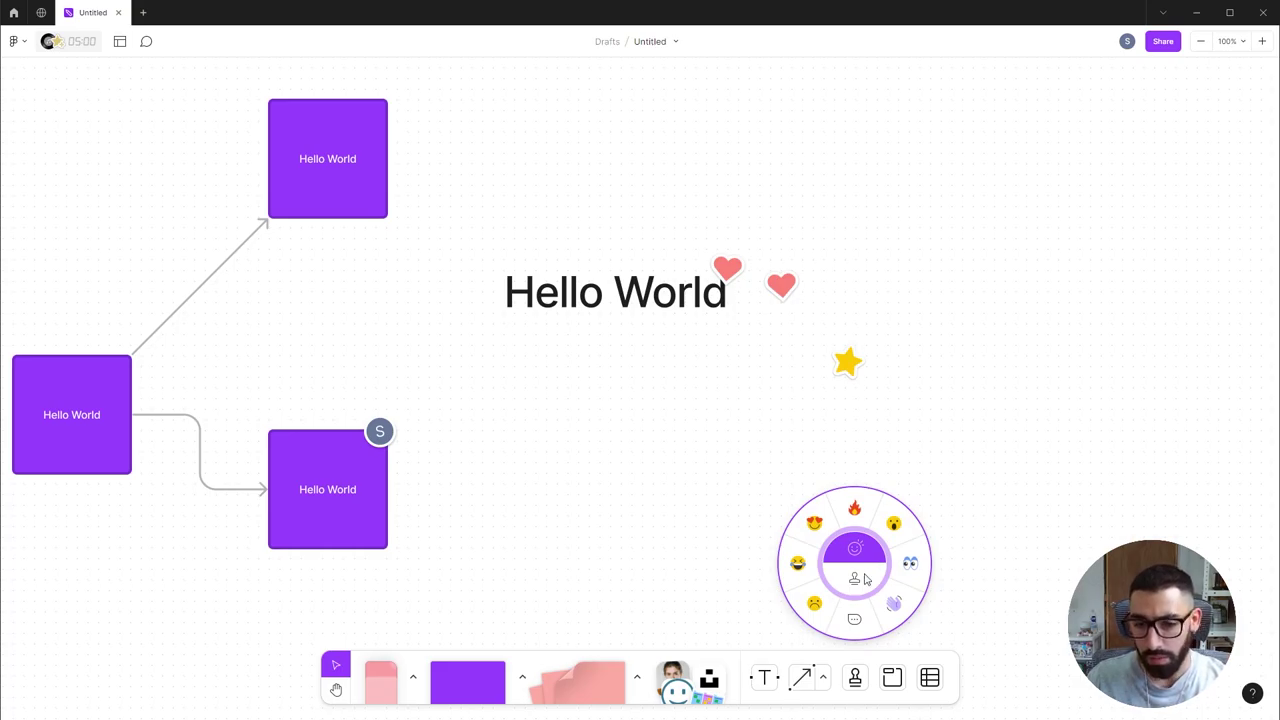
click(818, 527)
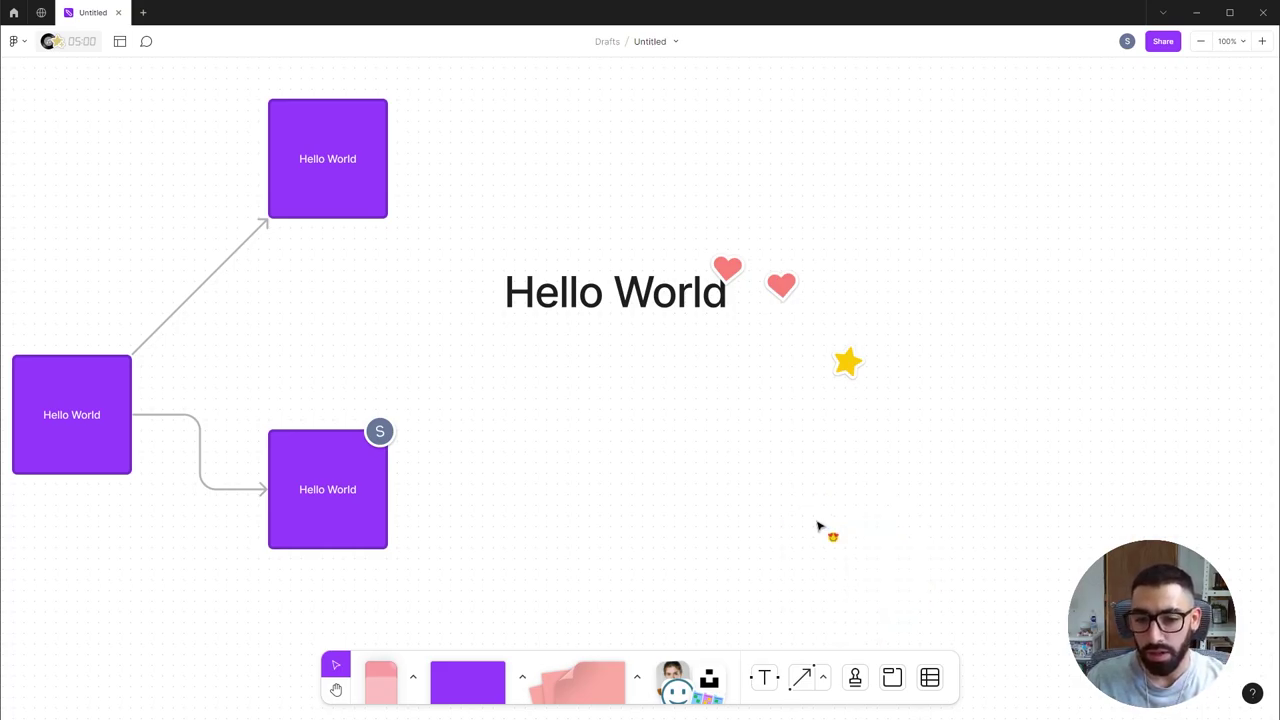
click(640, 378)
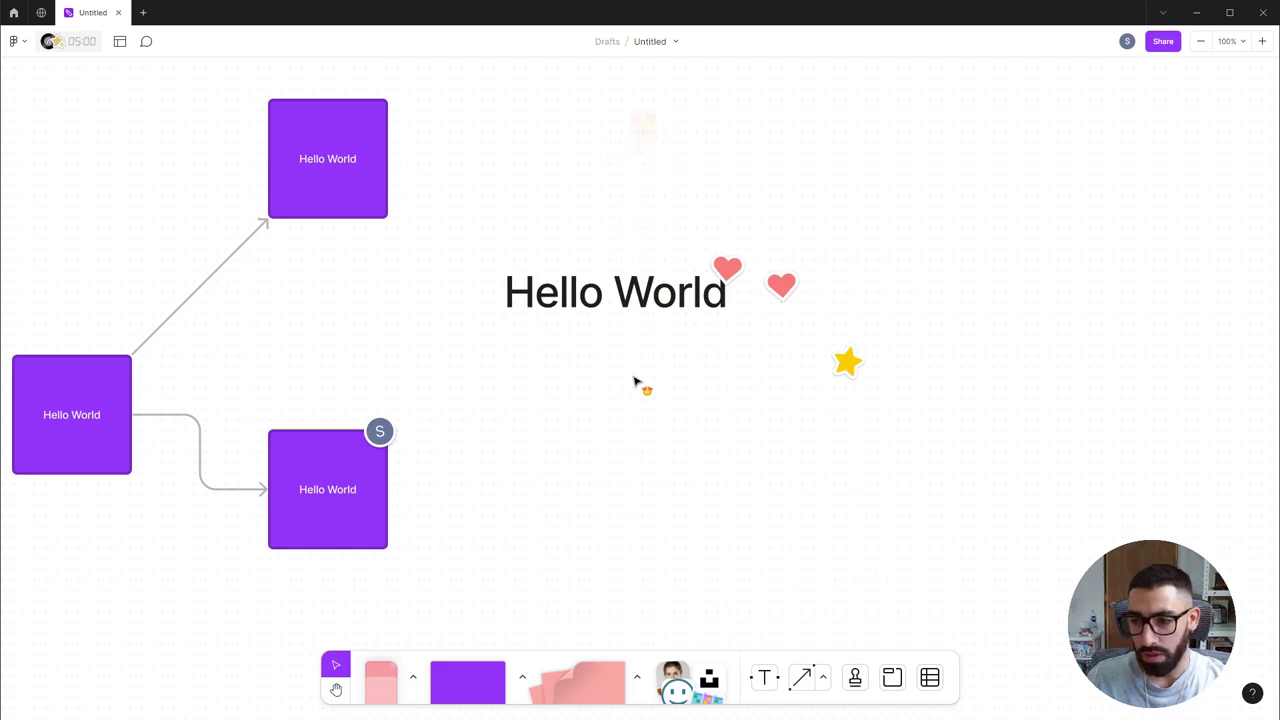
click(638, 678)
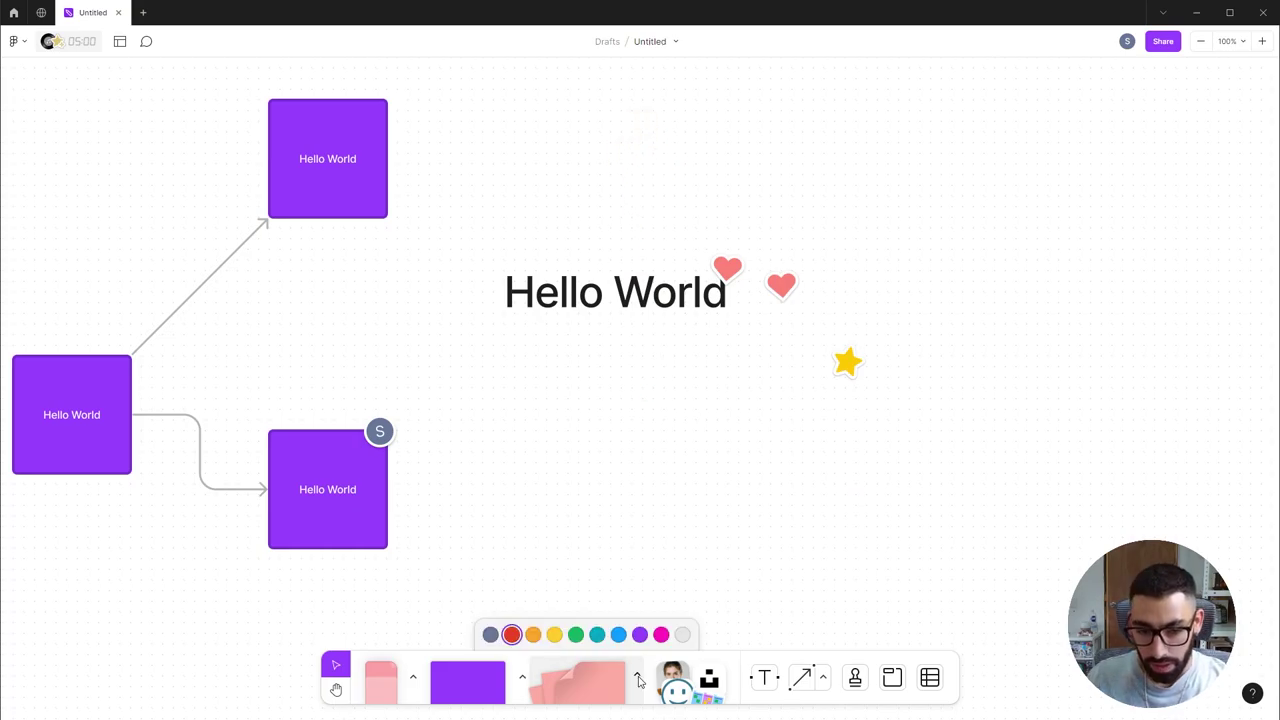
Place a sticky note reading 'Add some comments and ideas' below Hello World and make it green.
click(556, 637)
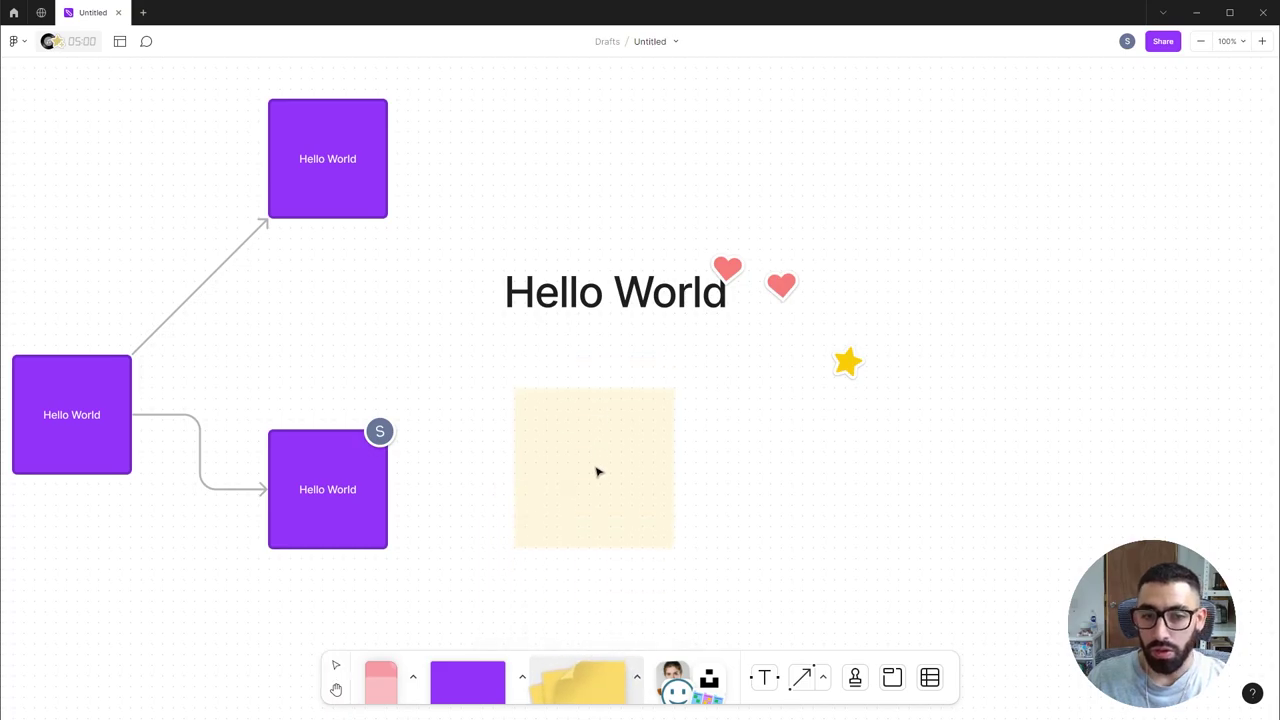
click(597, 468)
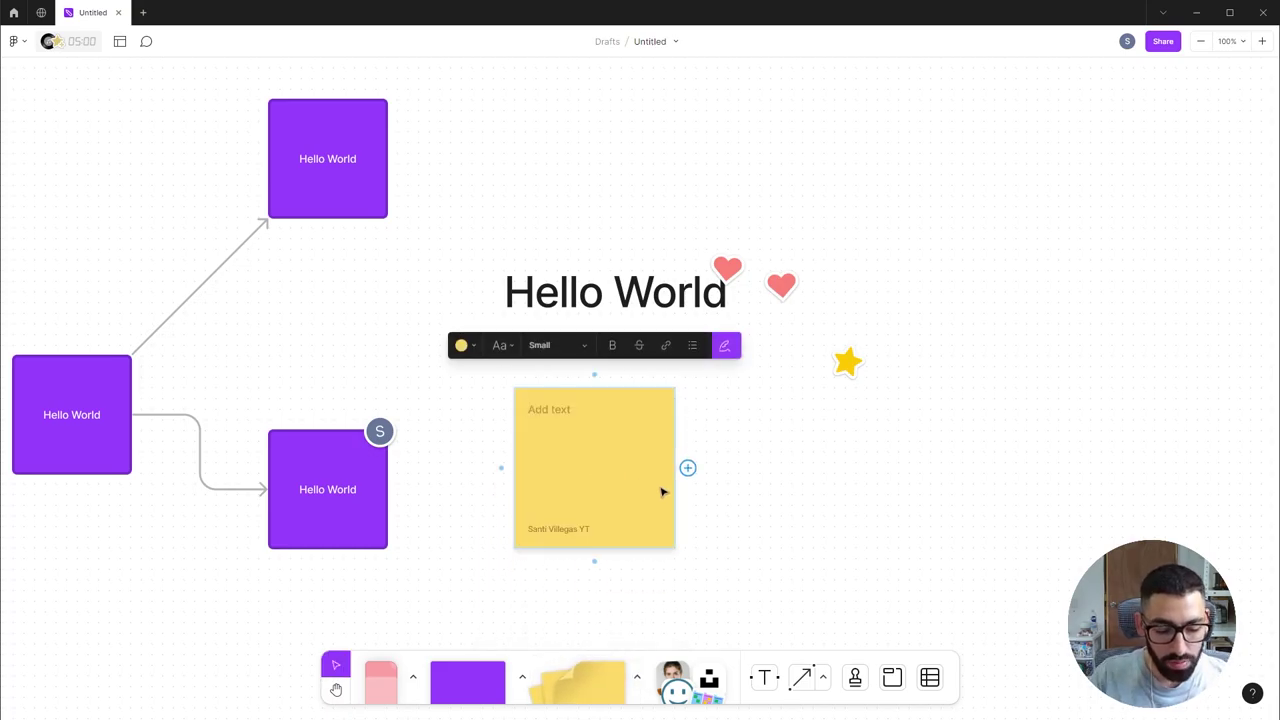
text(Add some comments and ideas)
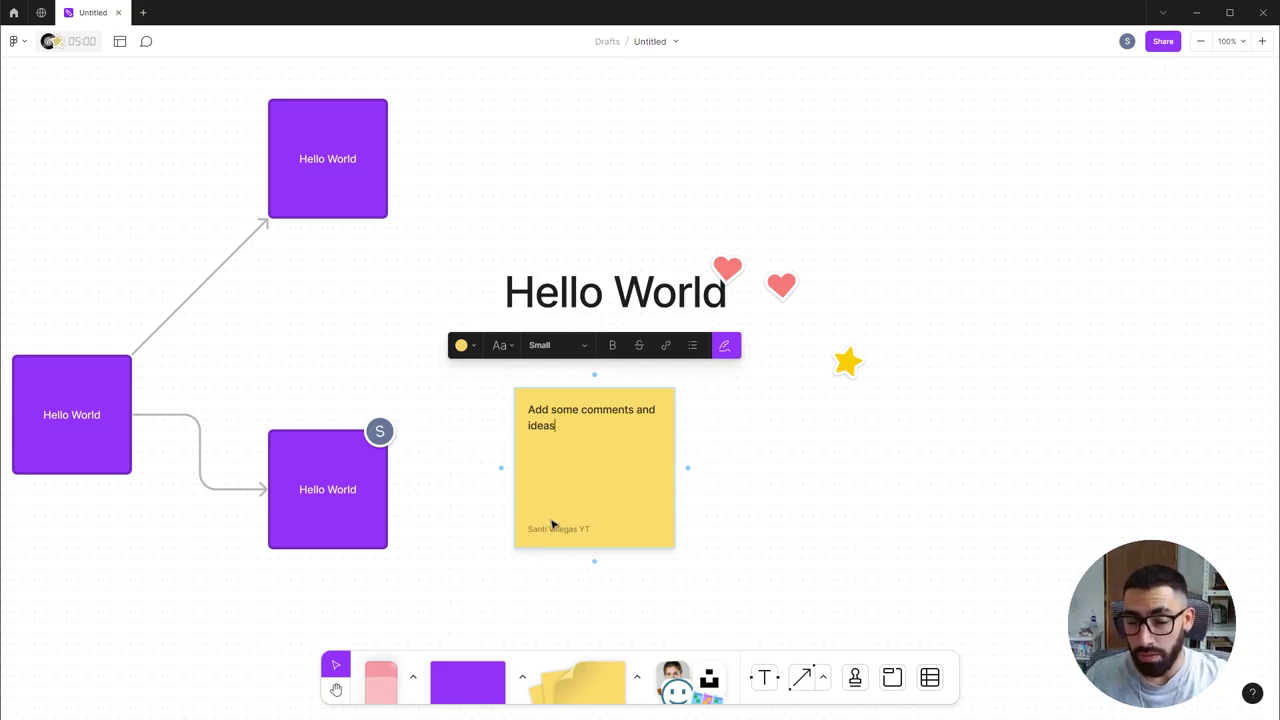
click(726, 346)
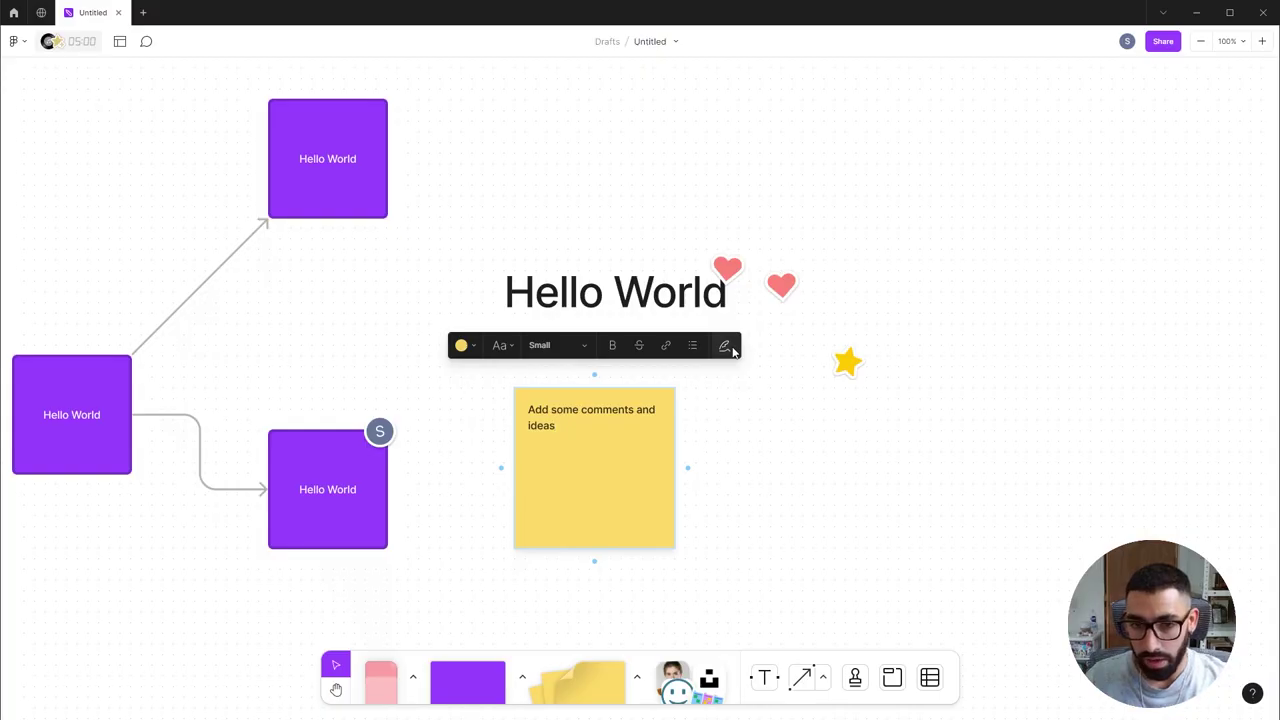
click(726, 346)
click(464, 345)
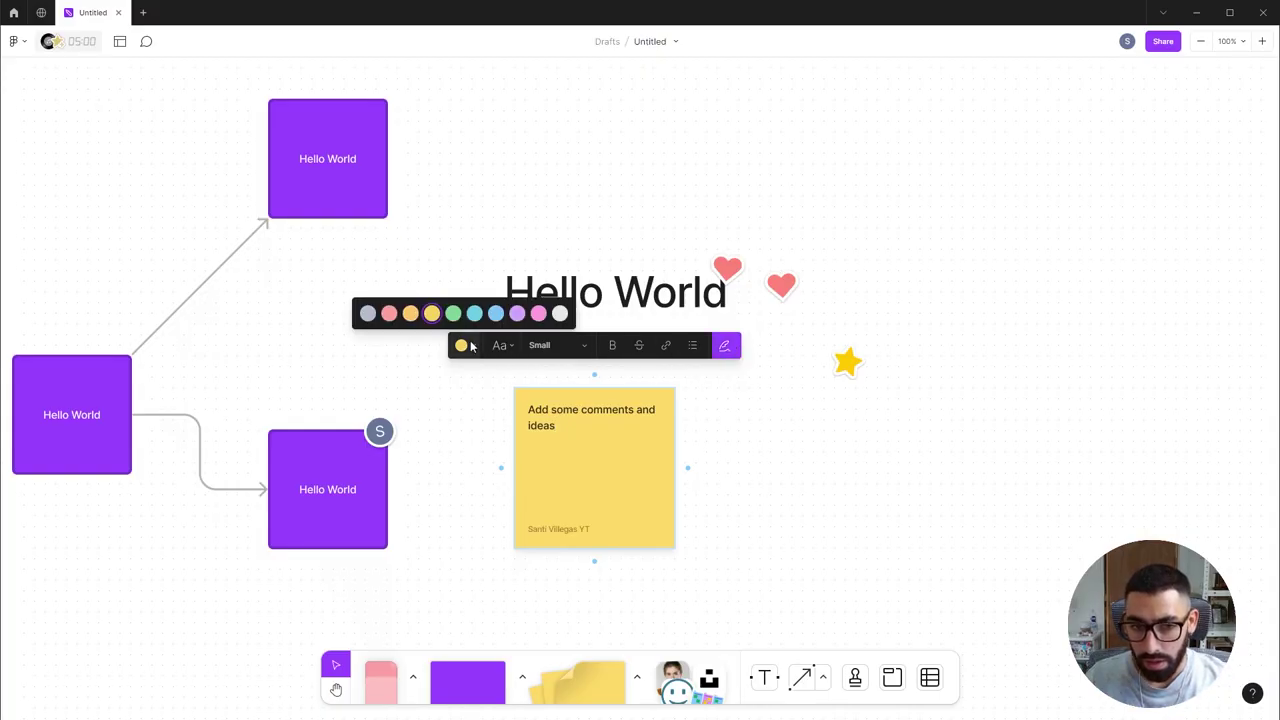
click(453, 314)
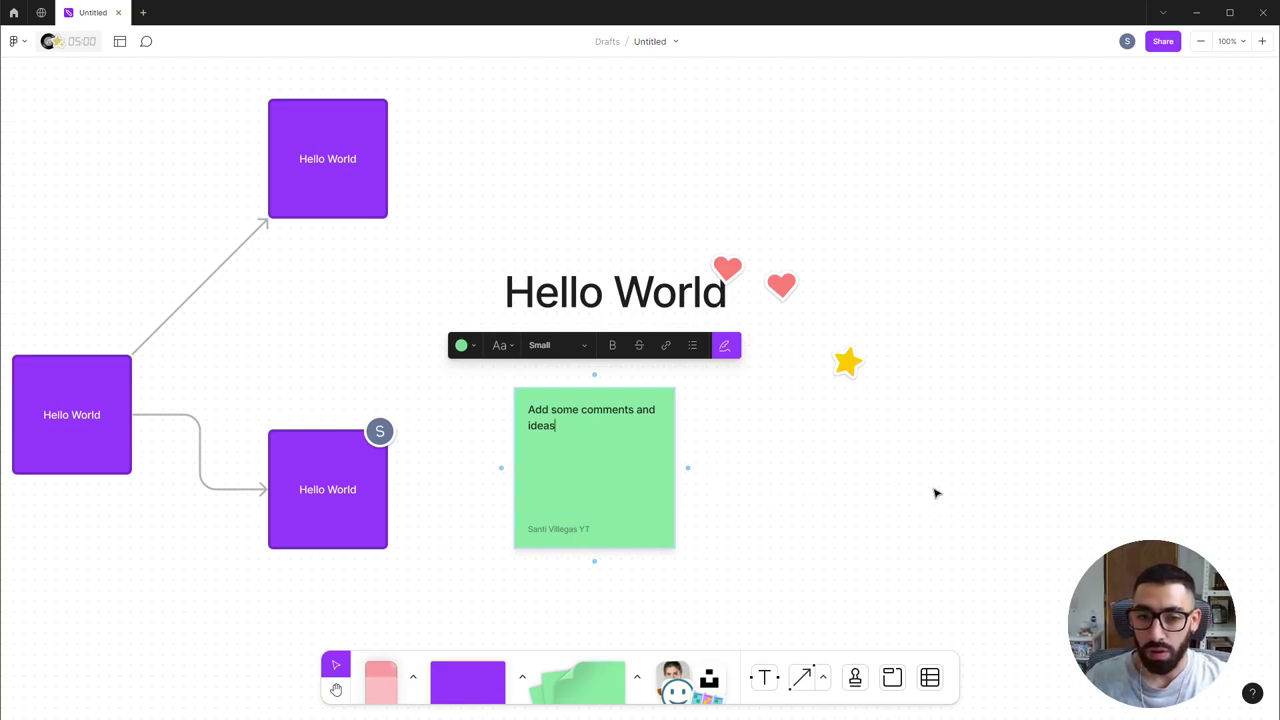
Delete the stray gibberish typed into the note, then widen the sticky note.
click(562, 425)
text(agwvdgwvdgawdvghawvdghavwdgawvdghawvdghawvdghawvdghavwdhgawvdghavwdghavwaghdvahwgdvhagwvd)
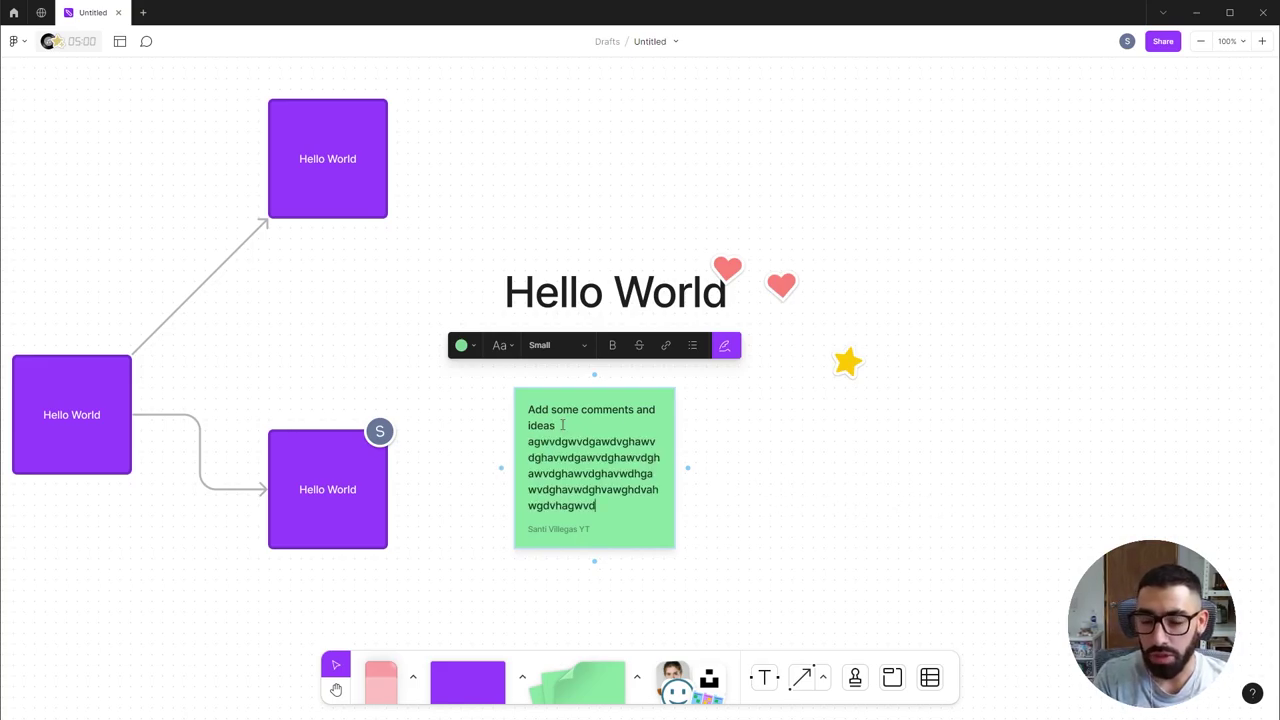
text(ahgwdvghawvdhgavwdhgavwdghvahwdvahgw)
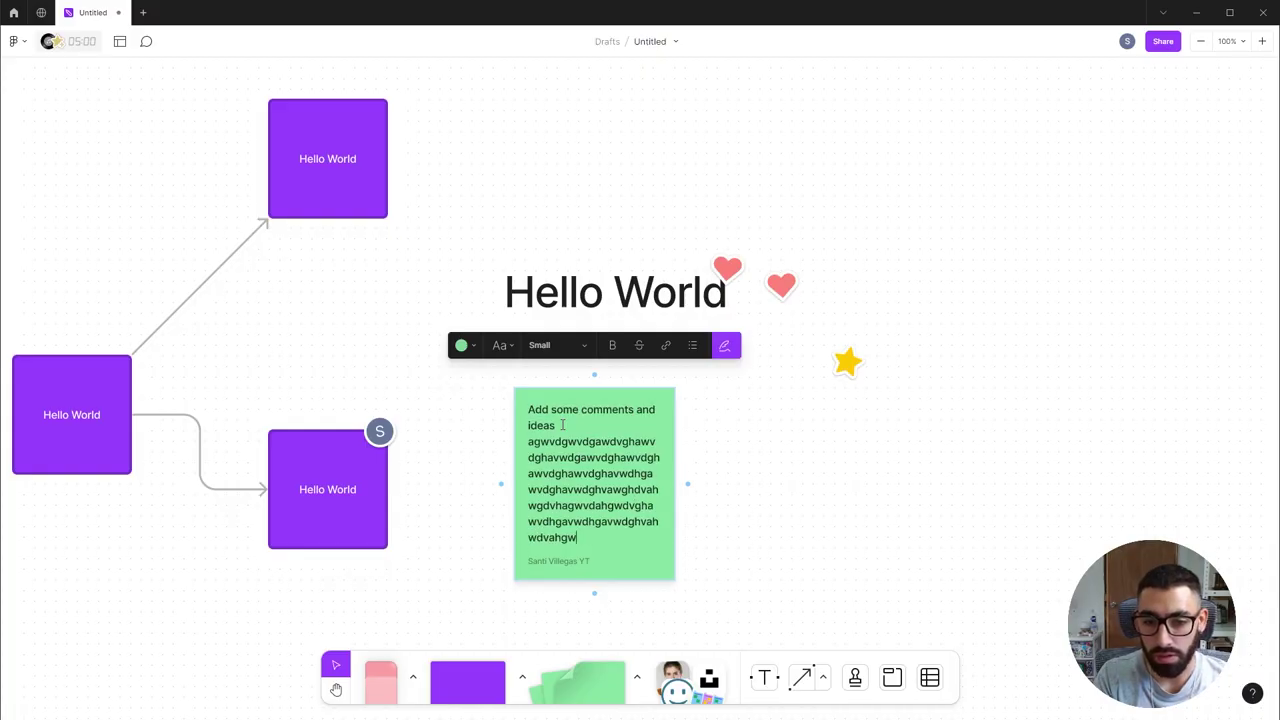
text(vahwgdvagwdv adv)
key(ctrl+shift+Up)
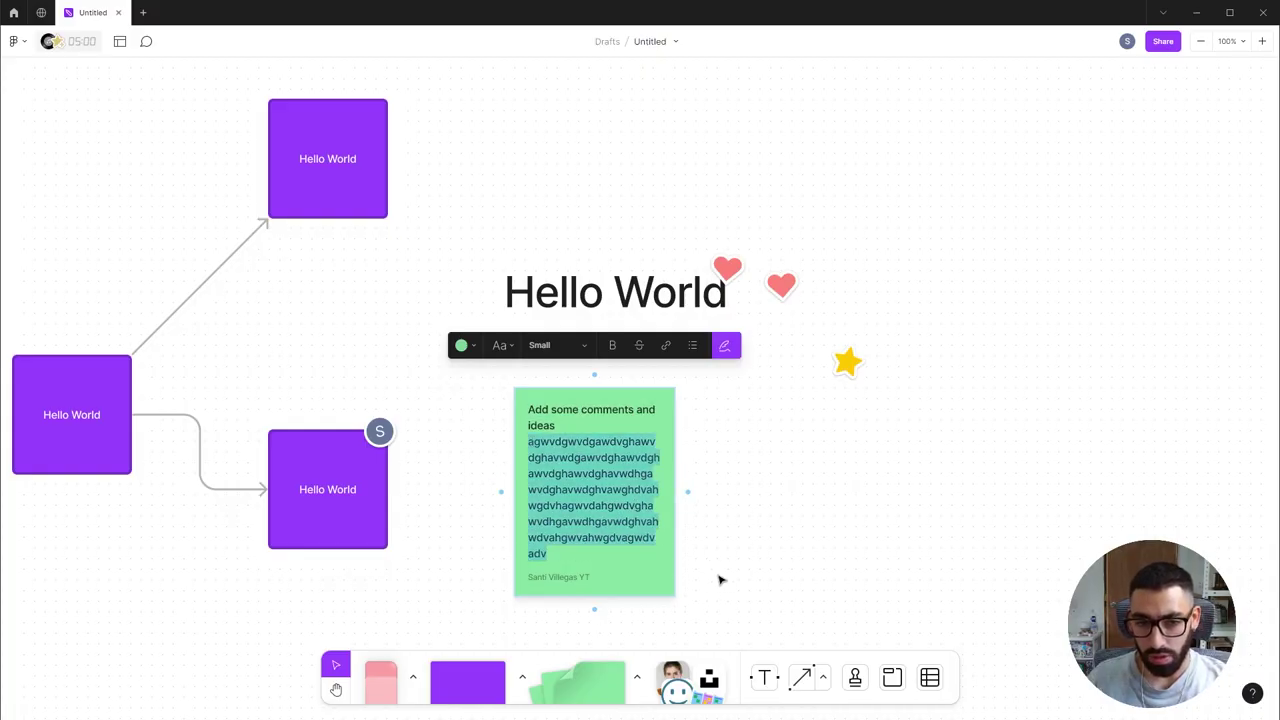
key(BackSpace)
key(Escape)
scroll(660, 520, right, 2)
drag(594, 465, 709, 465)
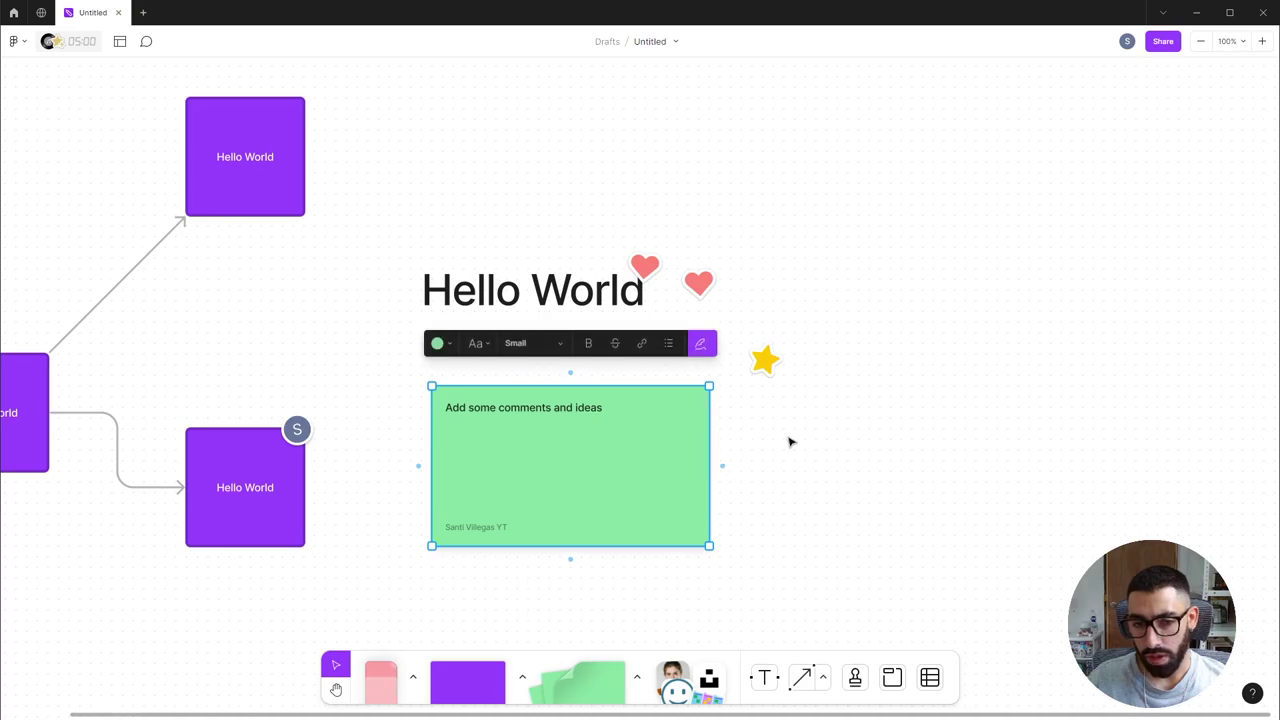
key(shift+1)
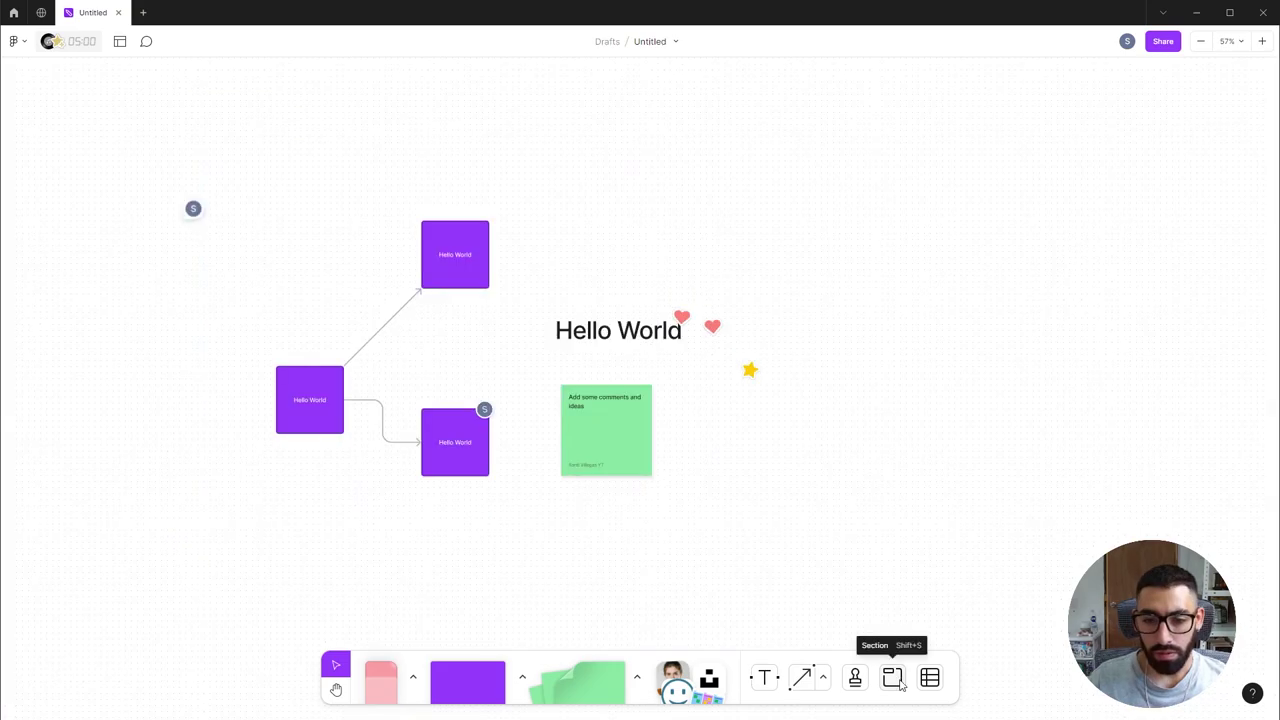
click(892, 677)
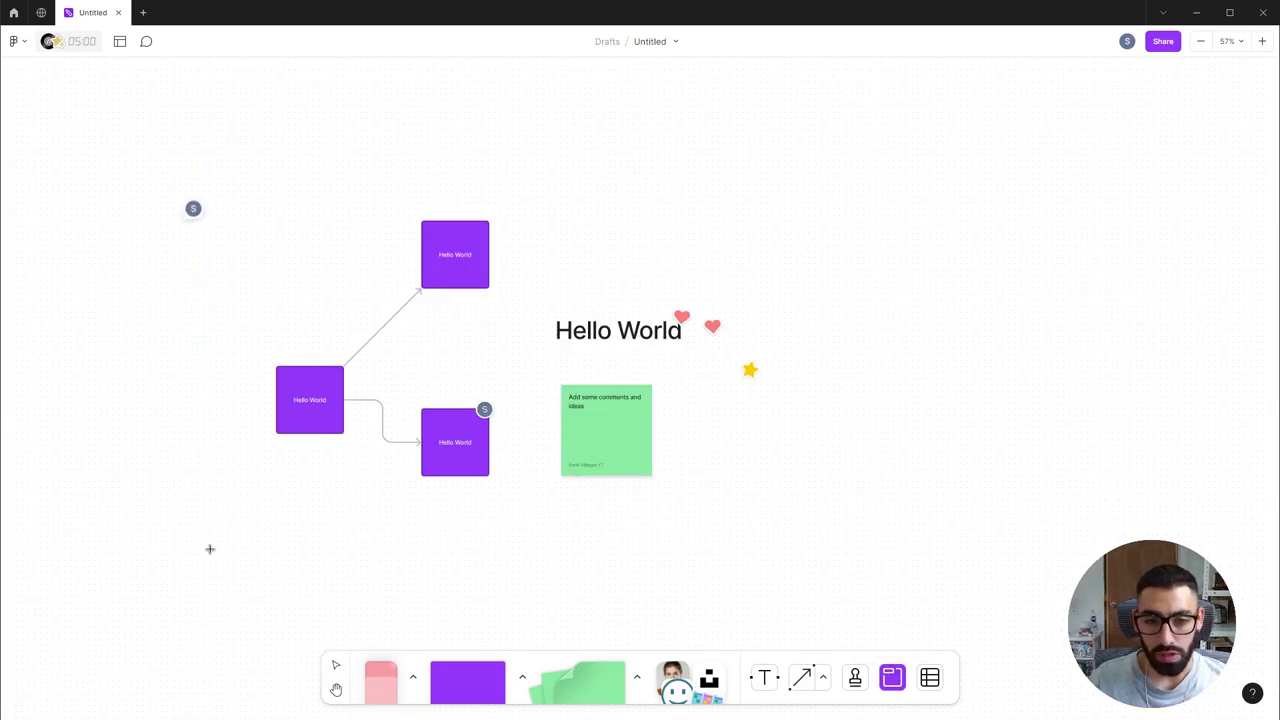
Wrap the squares, arrows, texts, stamps and sticky in a light green 'Monday Session' section.
drag(209, 548, 876, 168)
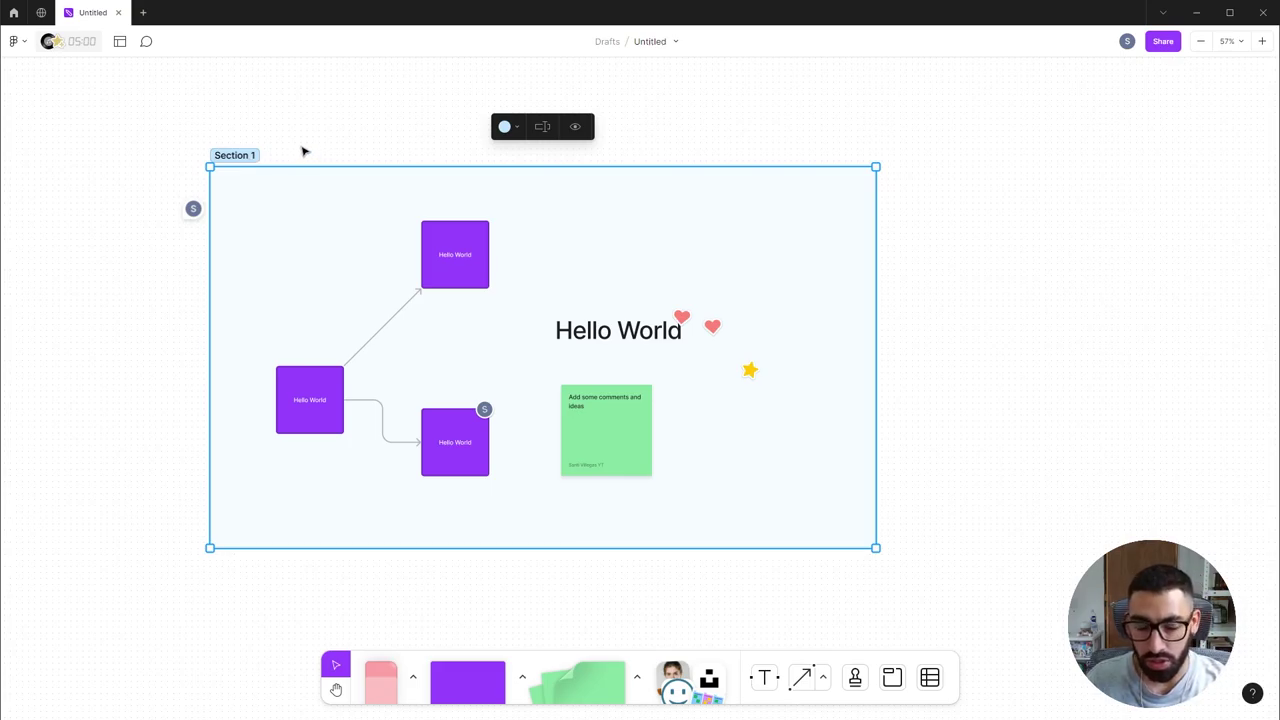
click(506, 127)
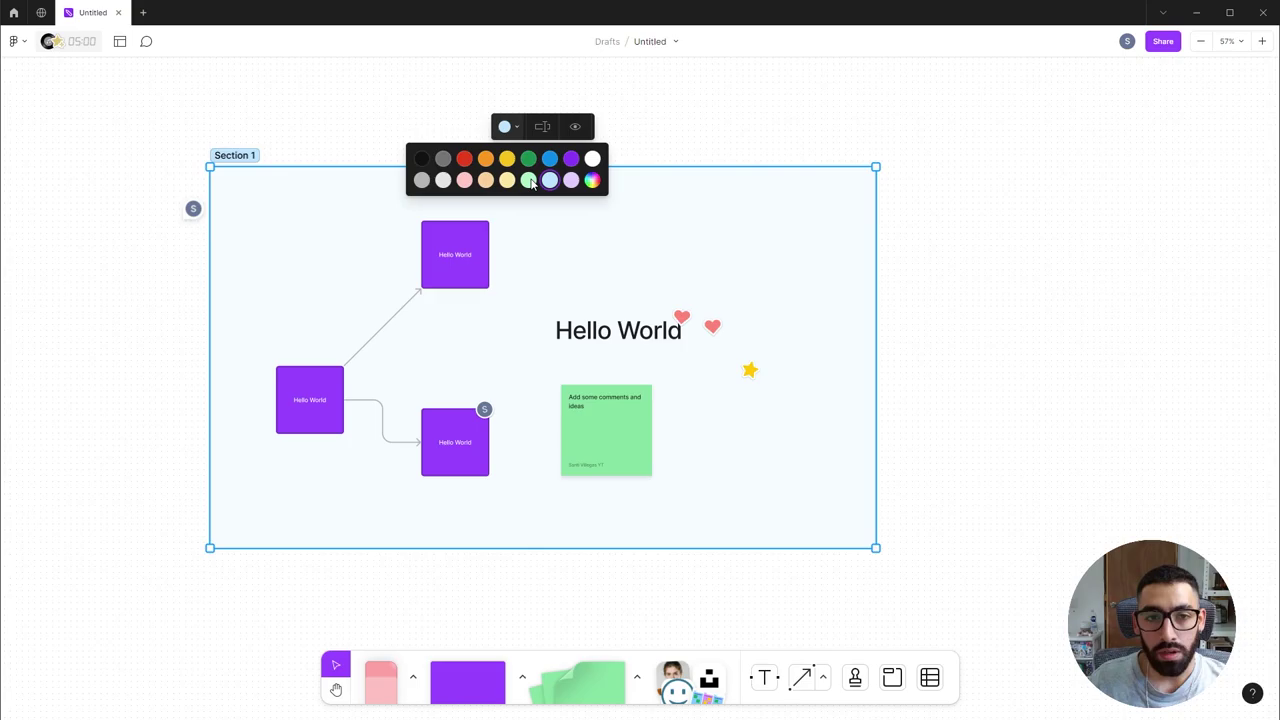
click(529, 180)
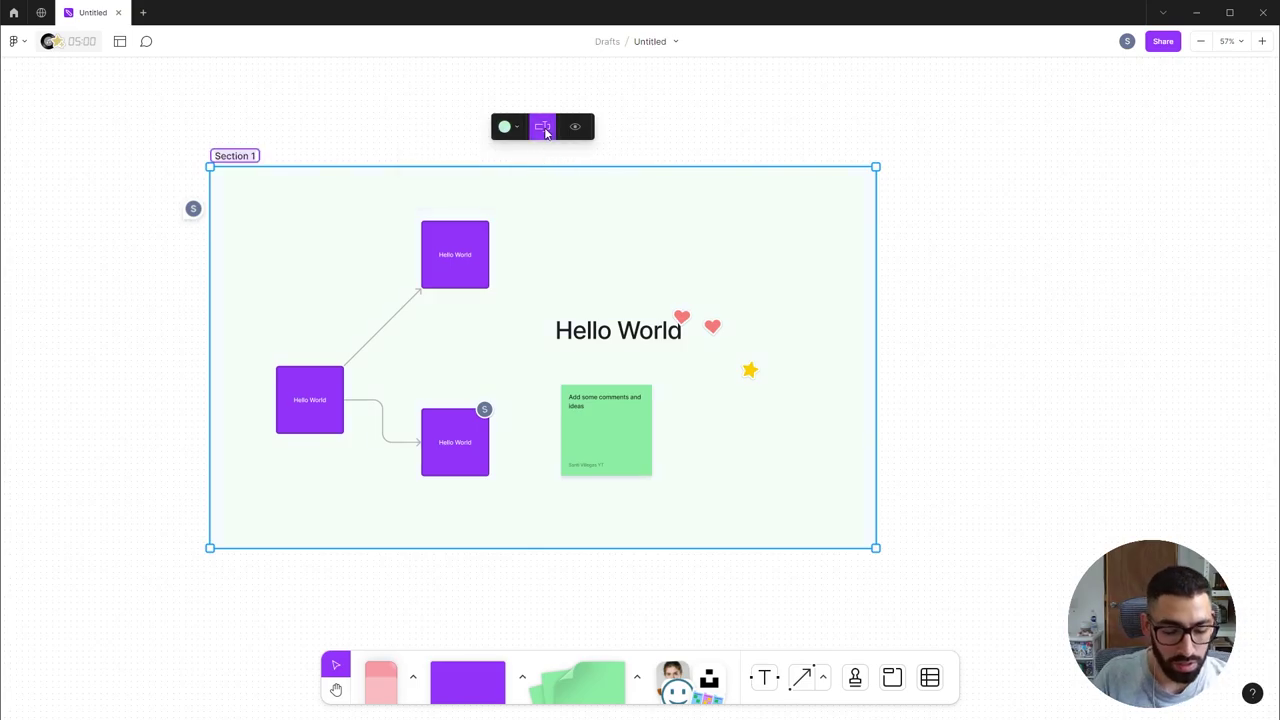
click(543, 128)
text(Monday Session)
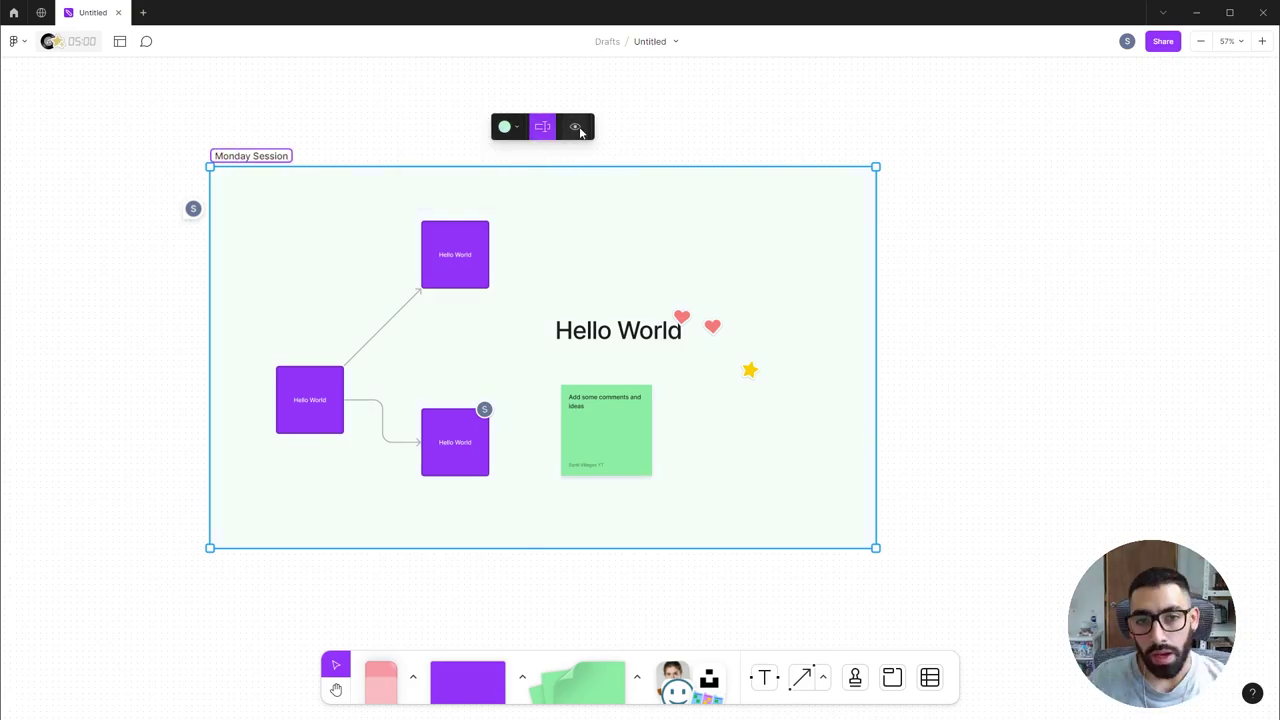
click(576, 128)
click(576, 128)
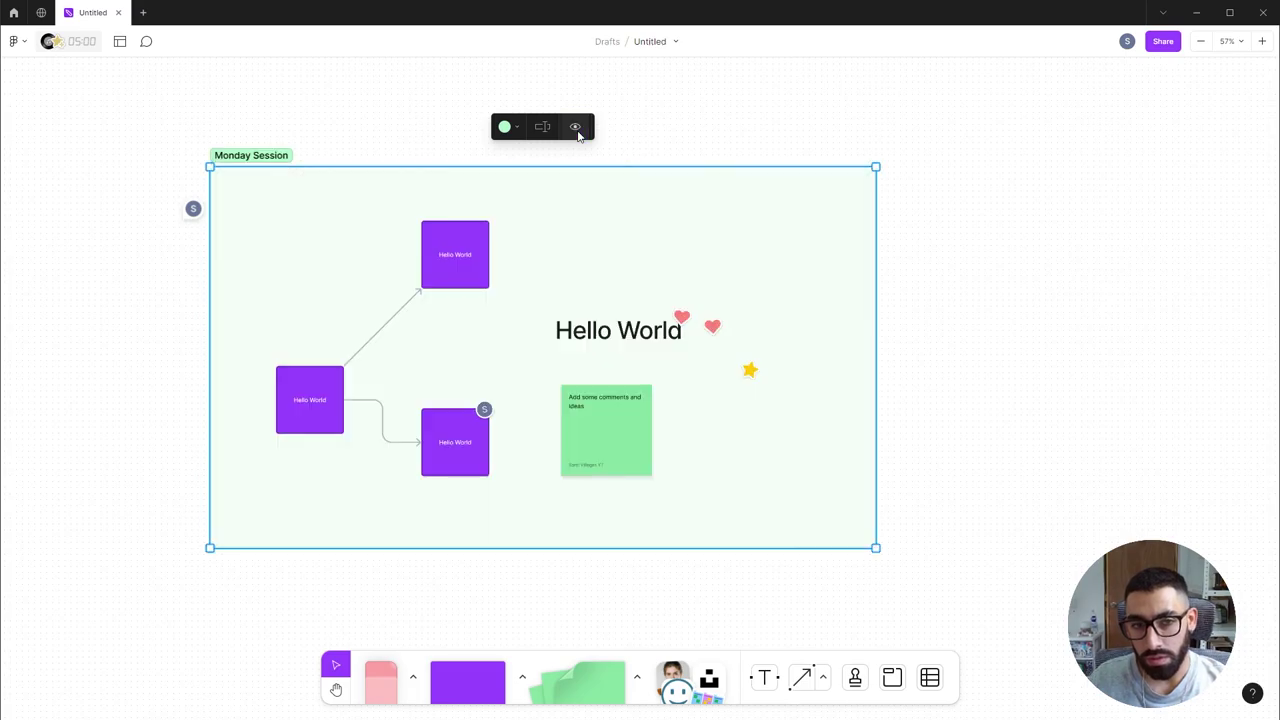
Insert a table above Hello World and give it an extra row and column.
click(929, 677)
scroll(866, 537, right, 5)
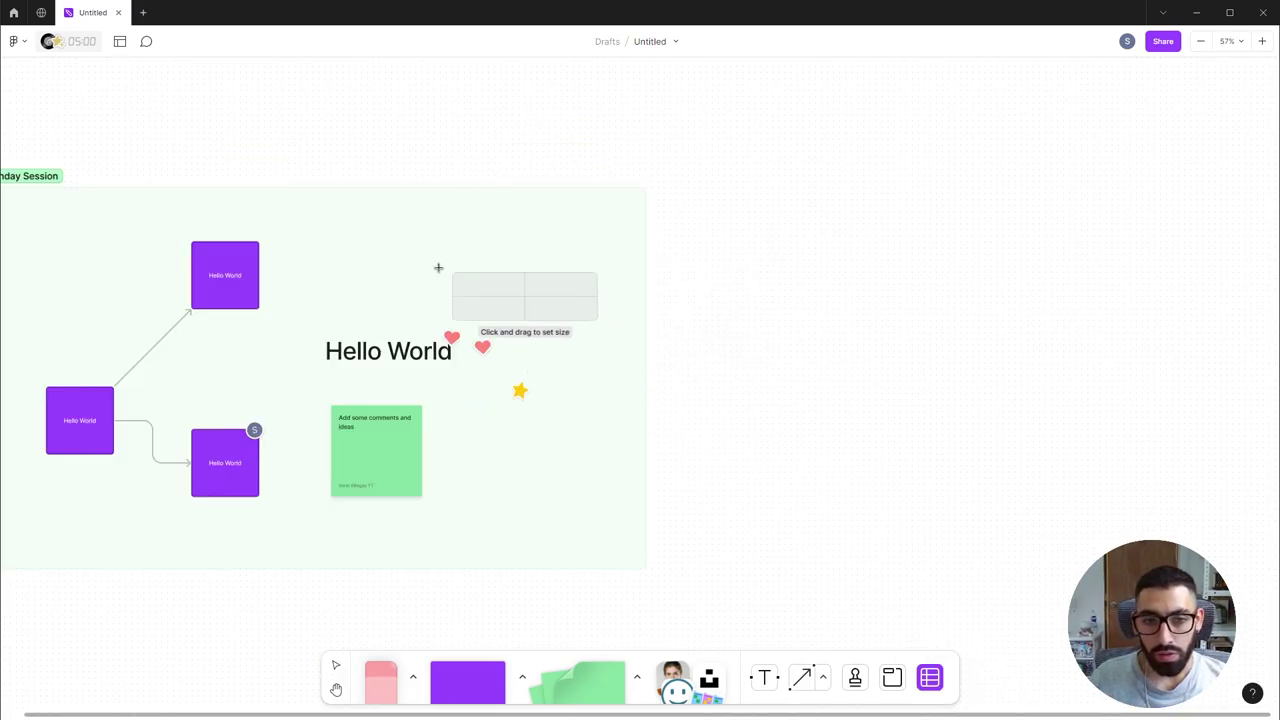
click(355, 230)
scroll(630, 338, up, 5)
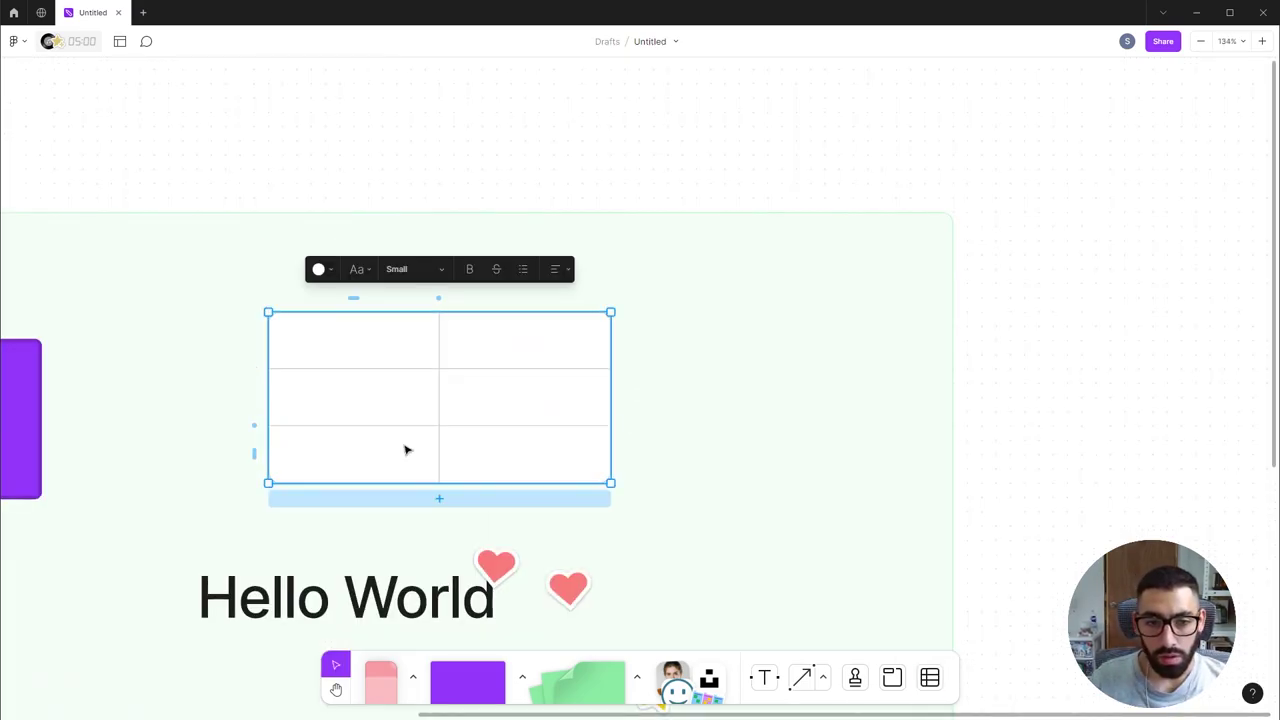
click(491, 497)
click(631, 418)
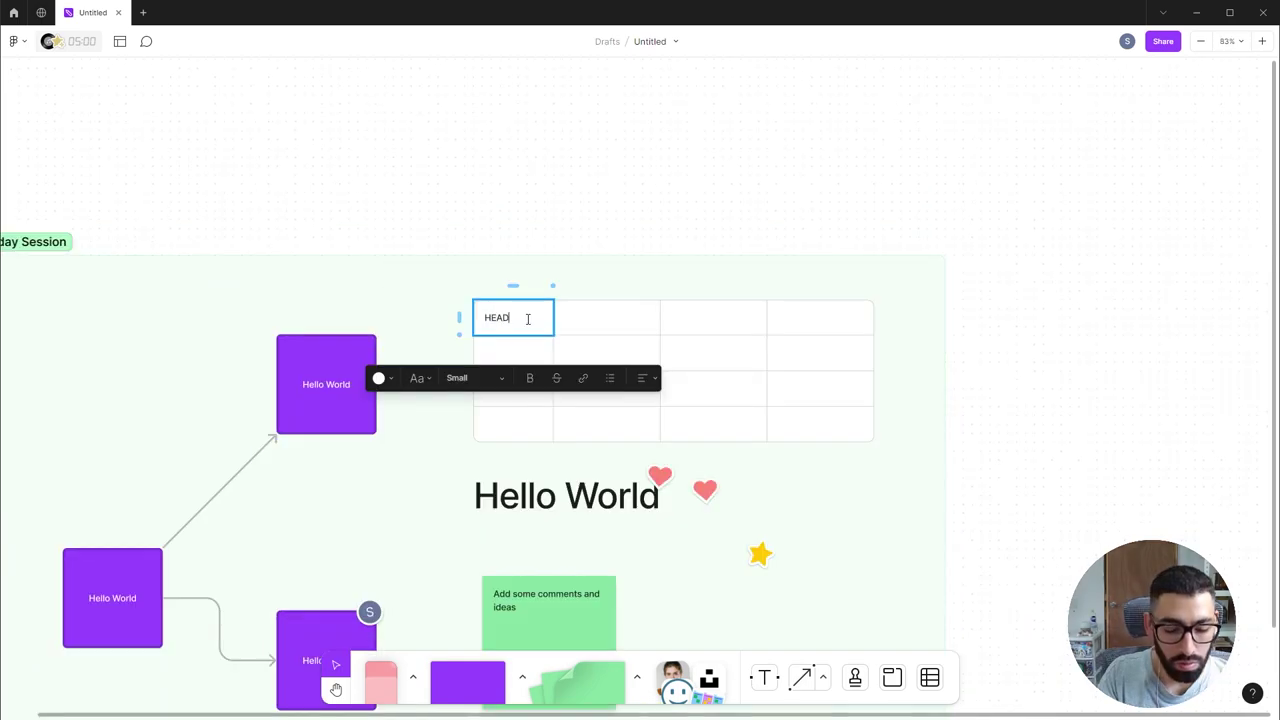
click(536, 352)
Fill the first column's cells with 'item a', 'item b' and 'item'.
text(item a)
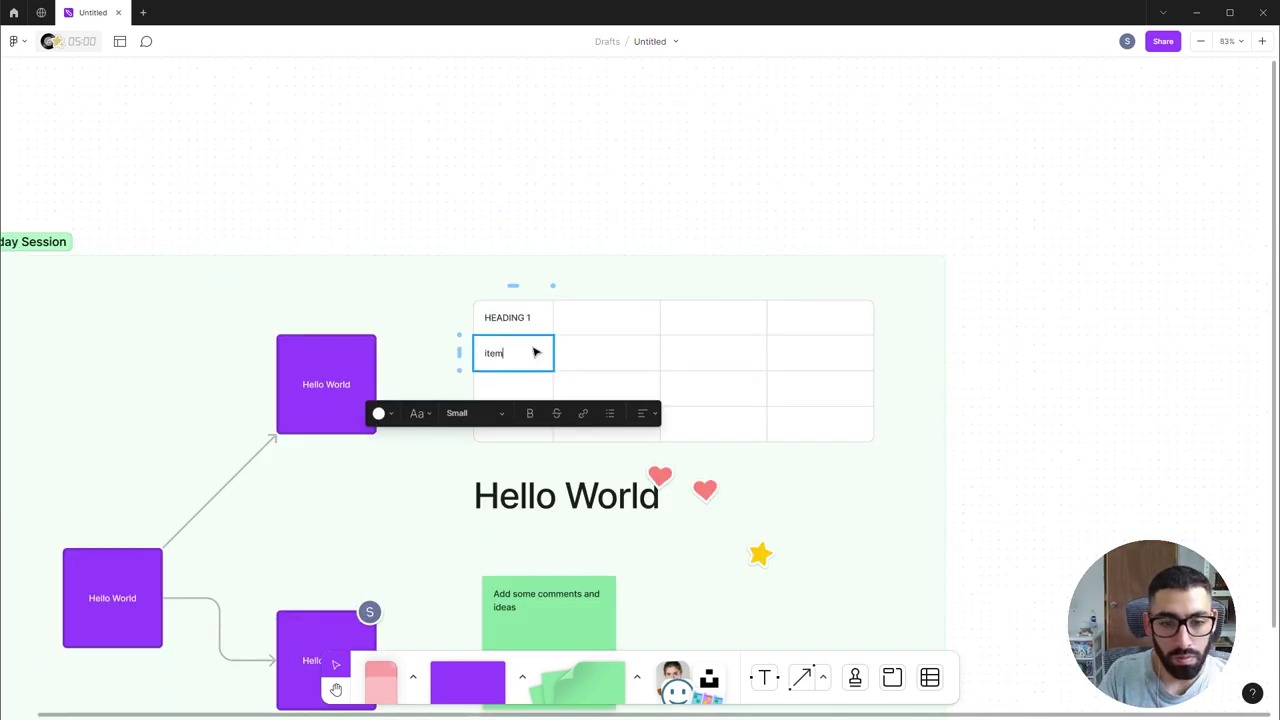
key(Return)
text(item b)
key(Return)
text(item)
scroll(531, 349, down, 5)
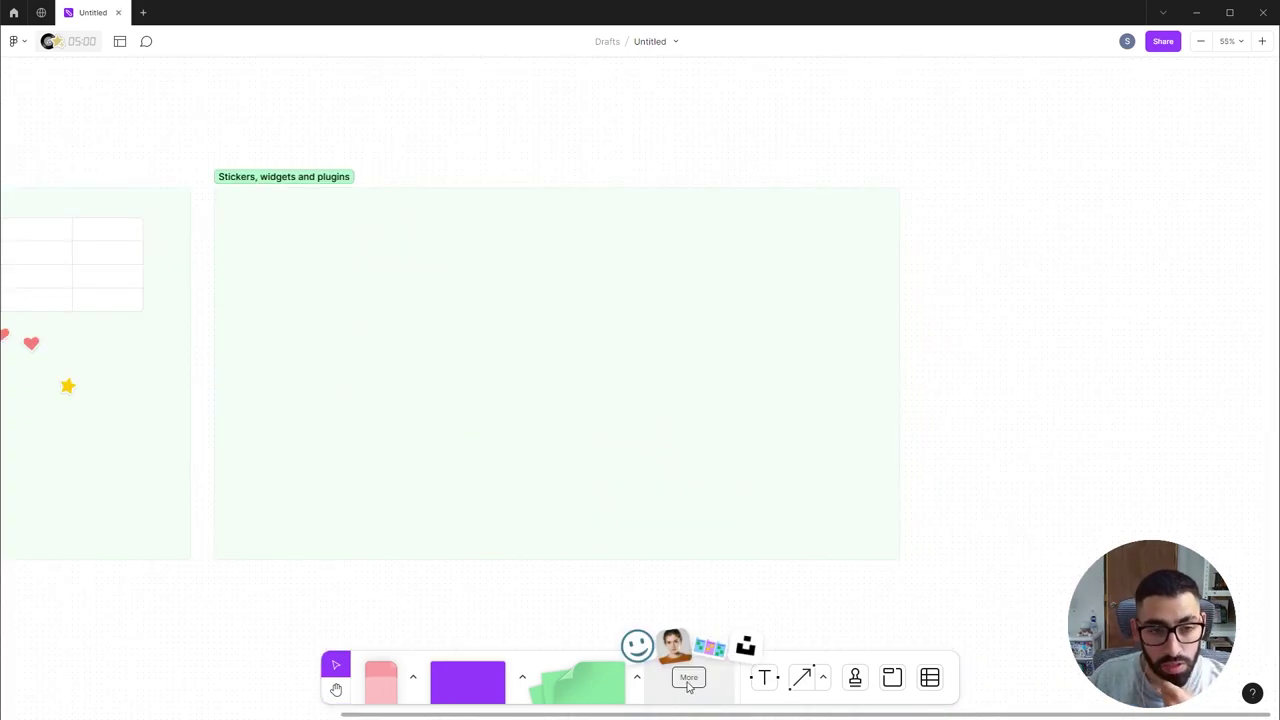
Place a '100' sticker and a stars sticker at the section's top-left.
click(688, 680)
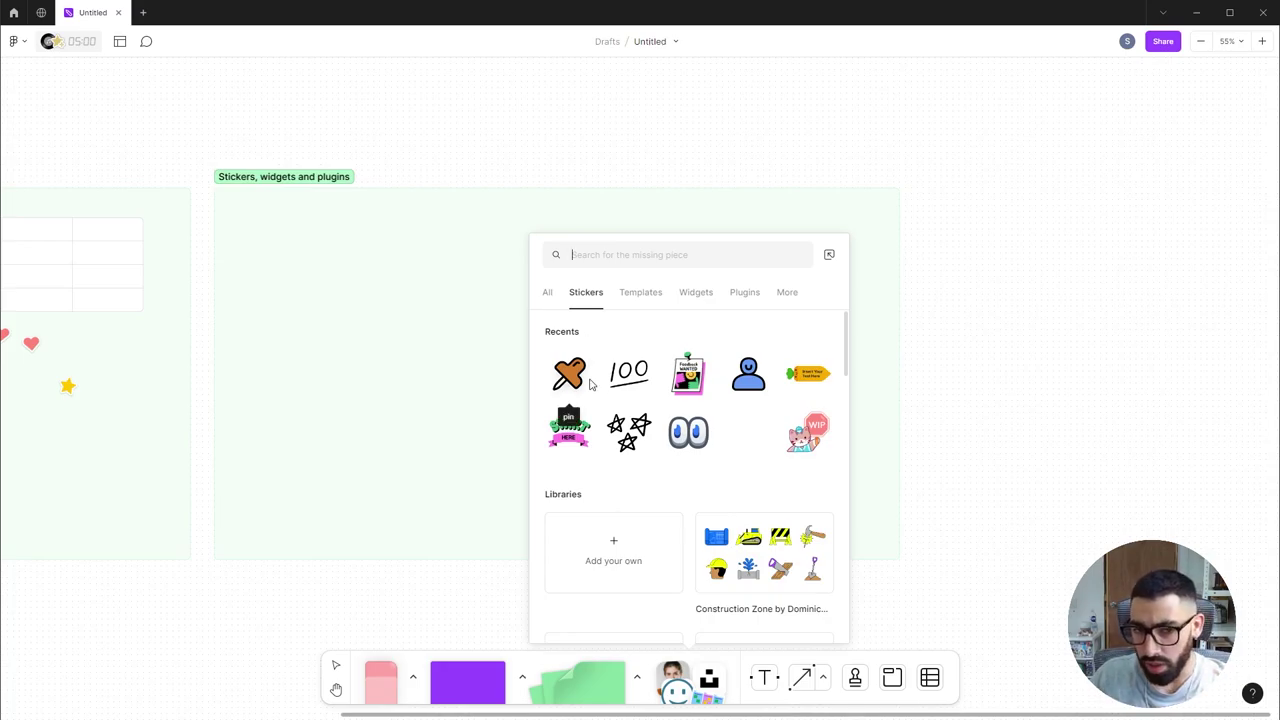
drag(622, 375, 289, 240)
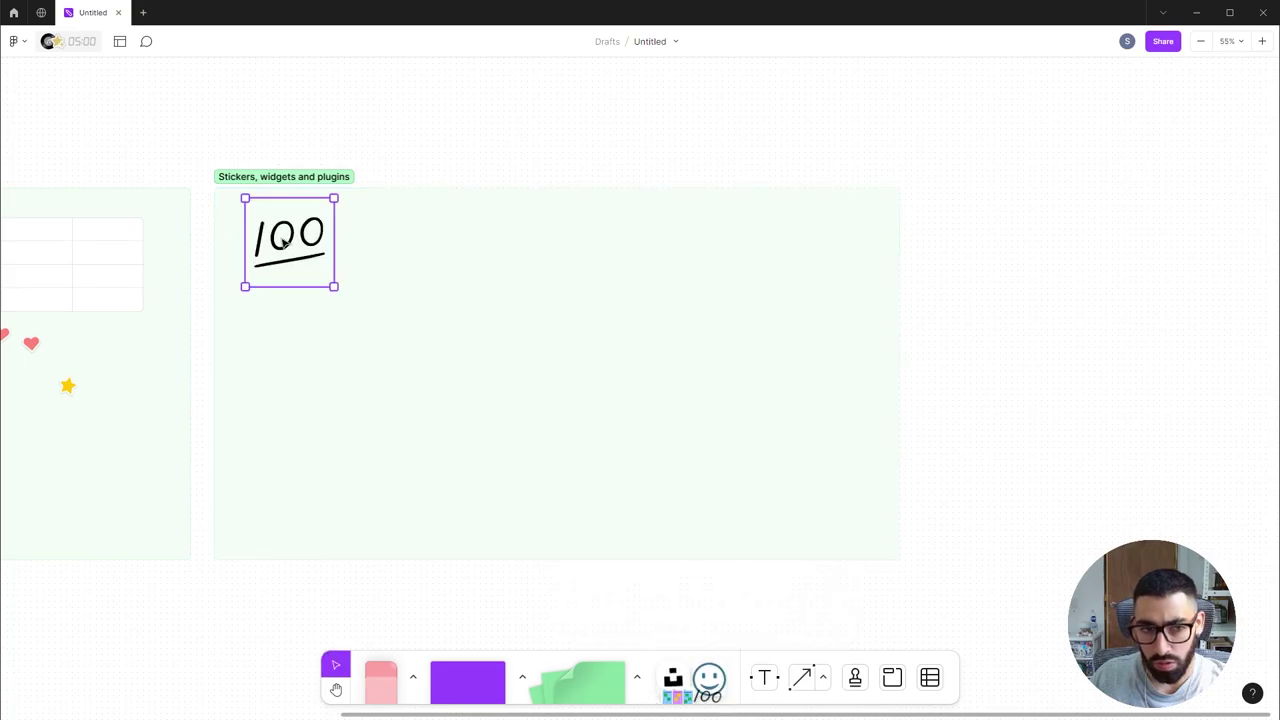
click(687, 688)
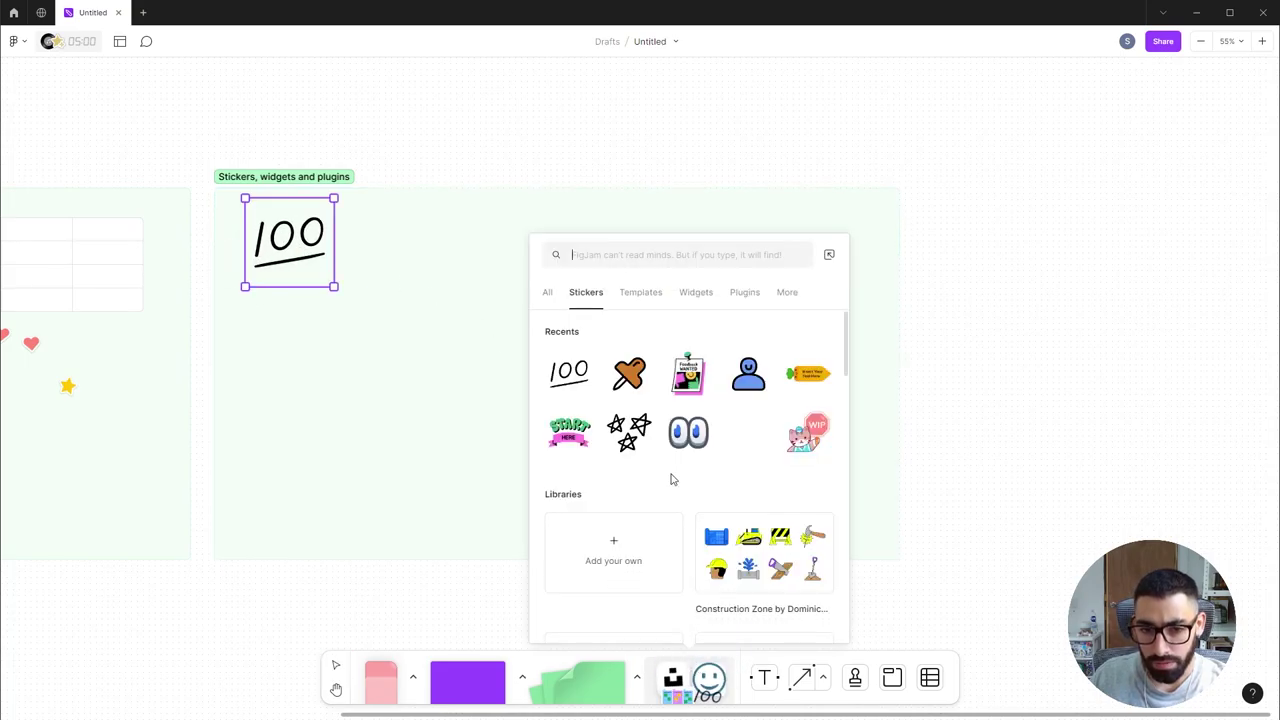
drag(629, 432, 383, 233)
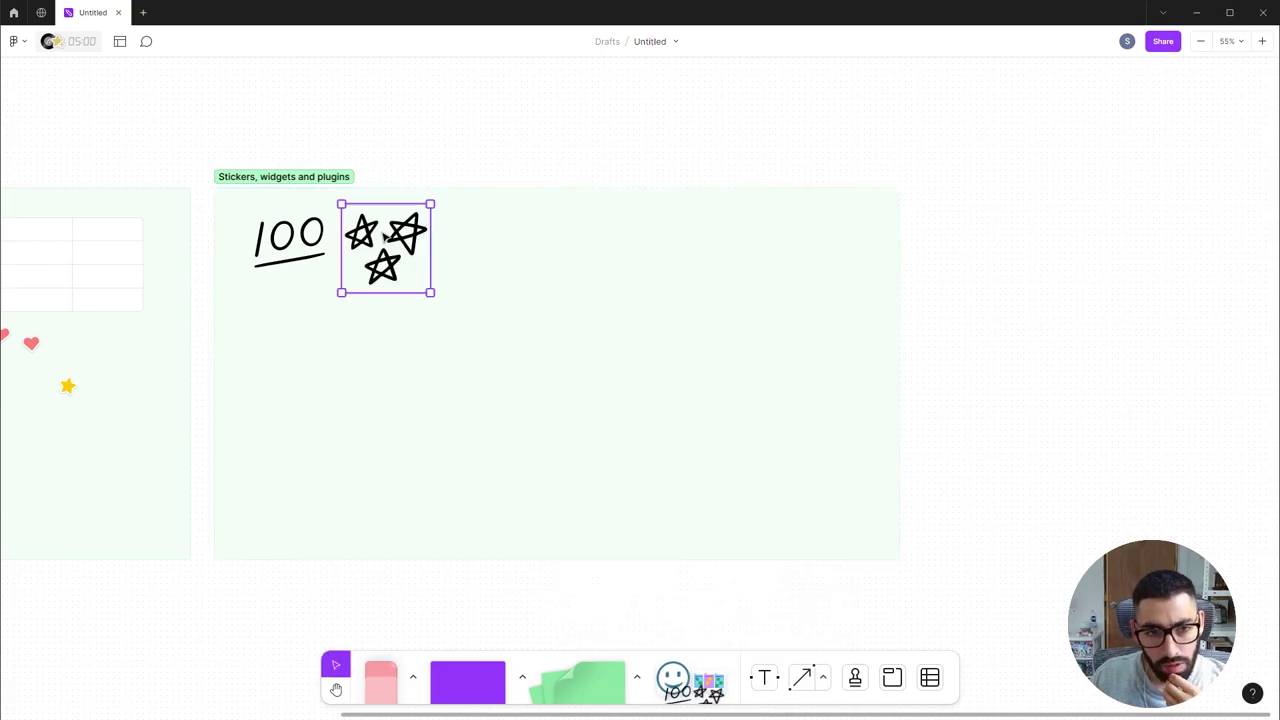
Deselect the stars sticker and bring up the widgets library.
click(695, 690)
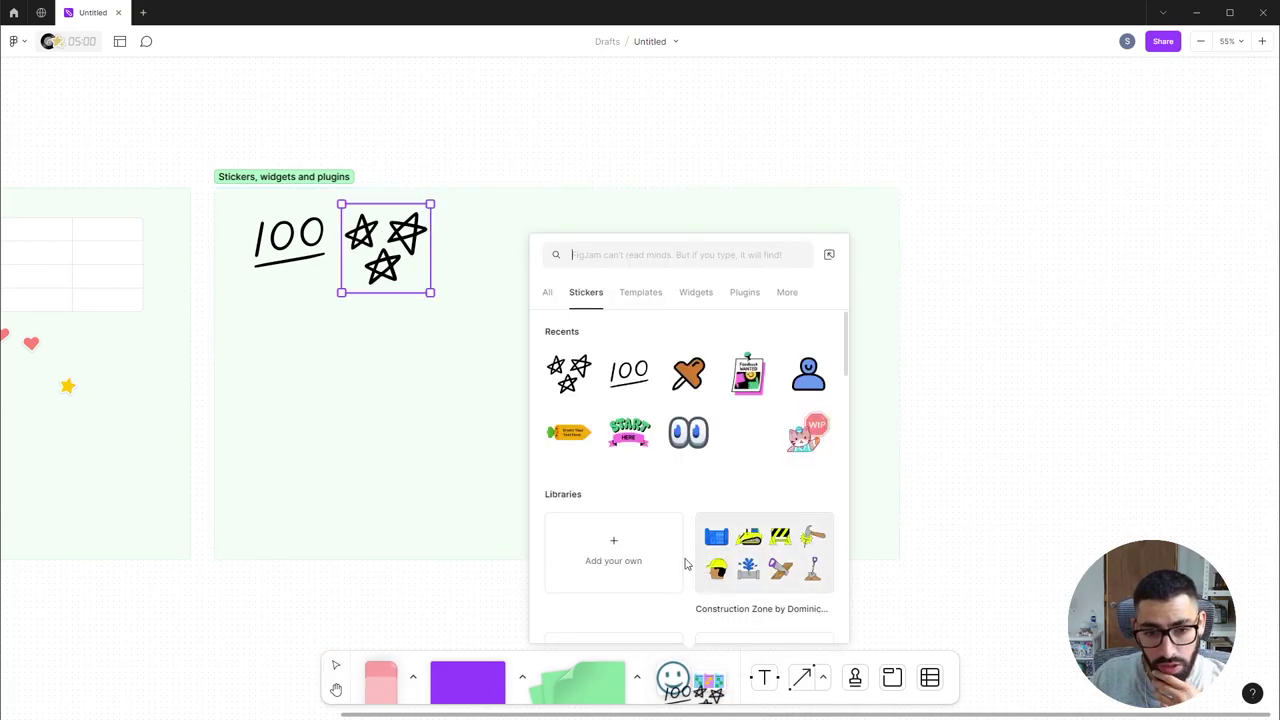
scroll(666, 549, down, 2)
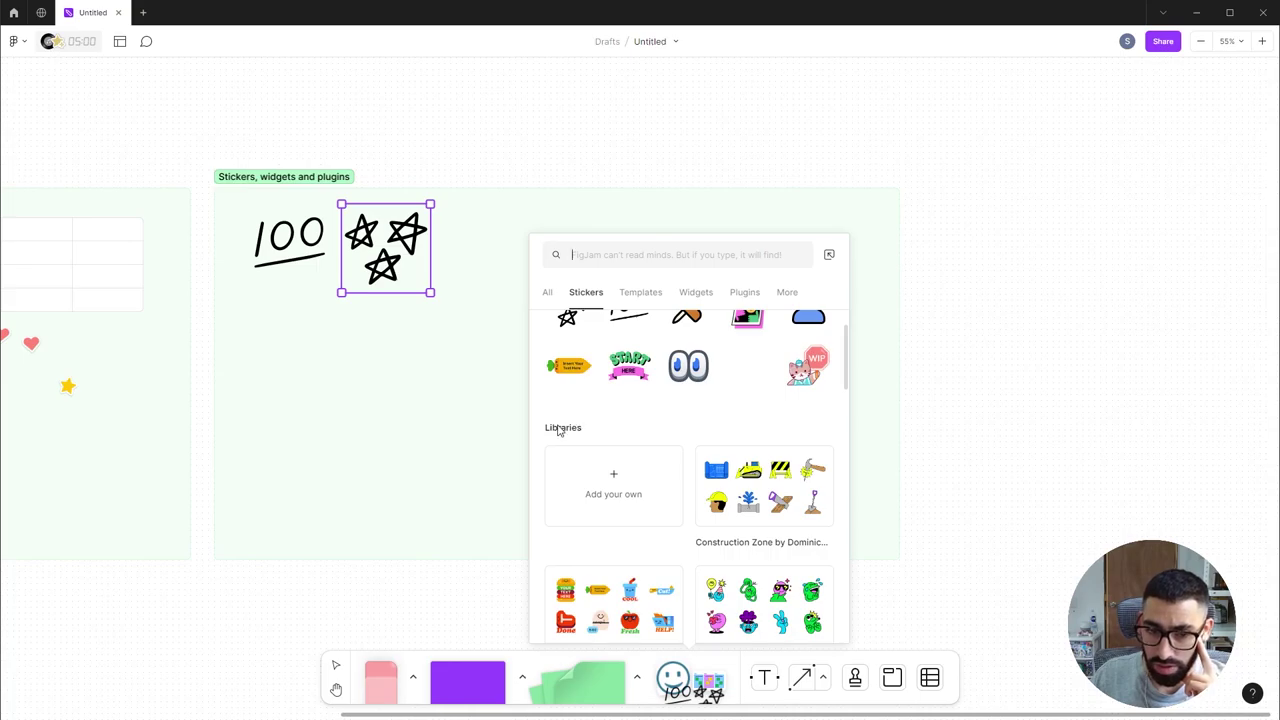
click(460, 143)
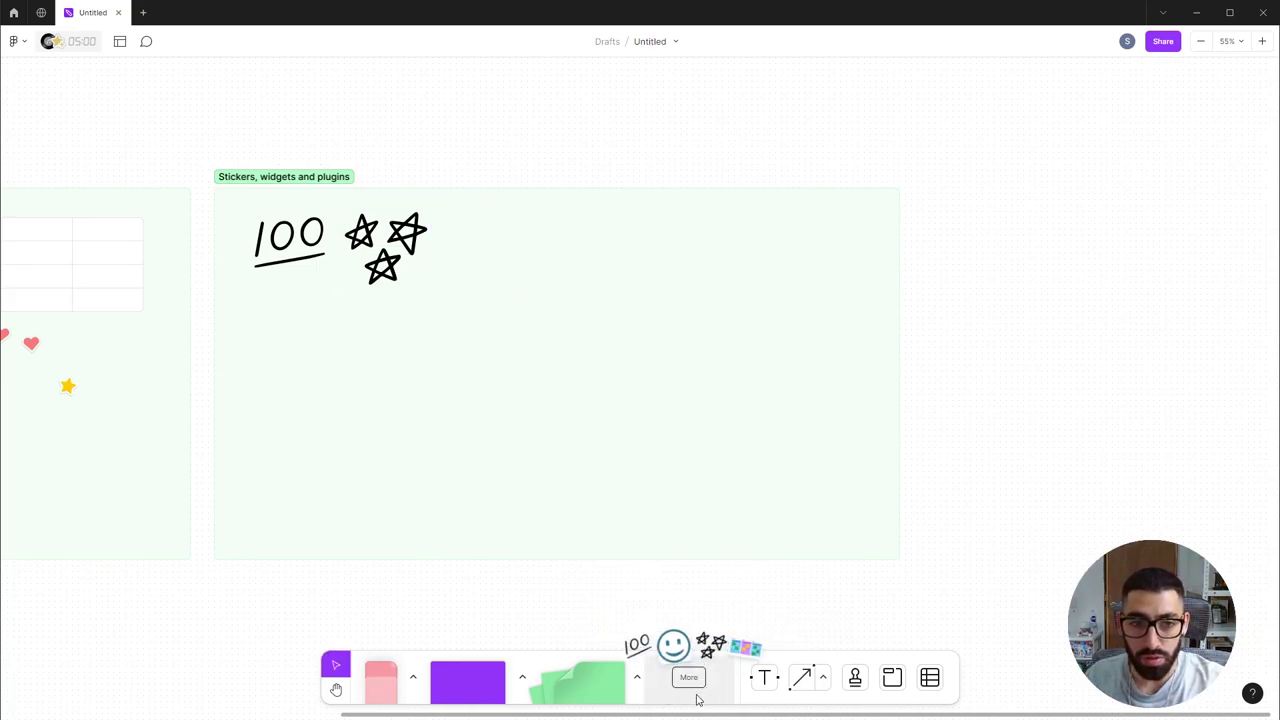
click(692, 684)
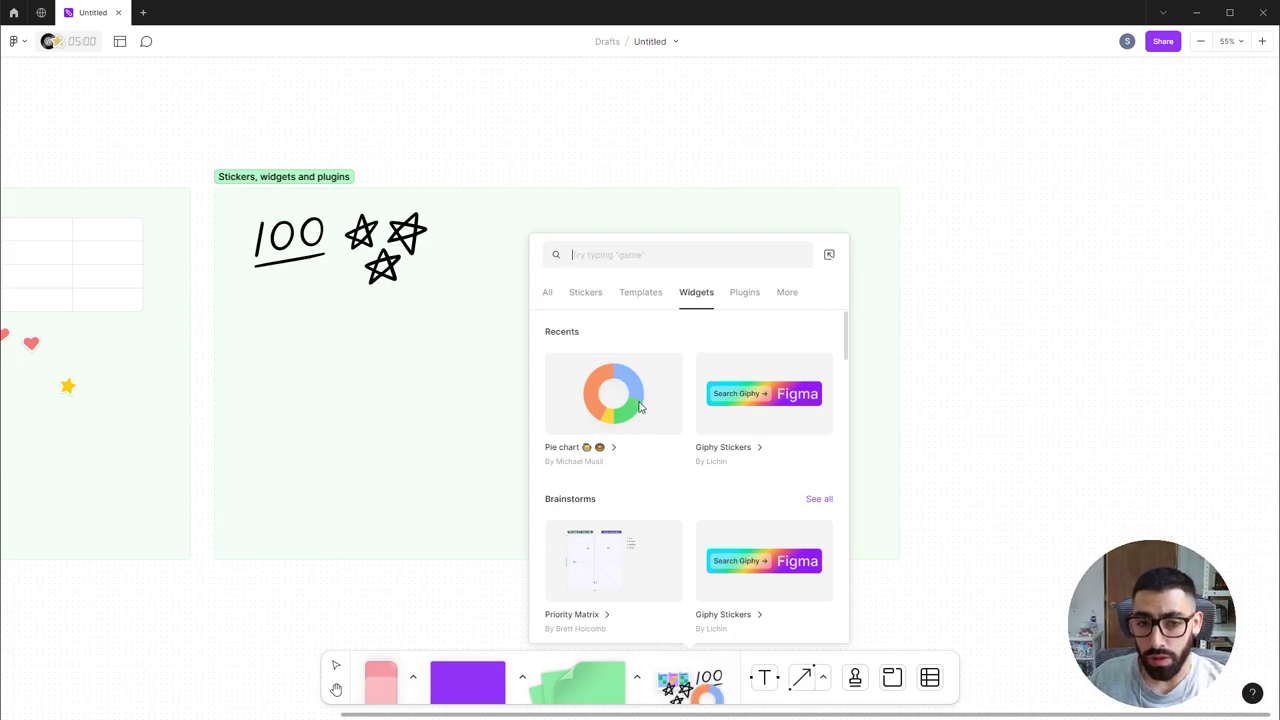
Add pie chart, Priority Matrix and bar chart widgets, with the bar chart beside the matrix.
drag(638, 406, 380, 402)
drag(603, 580, 551, 166)
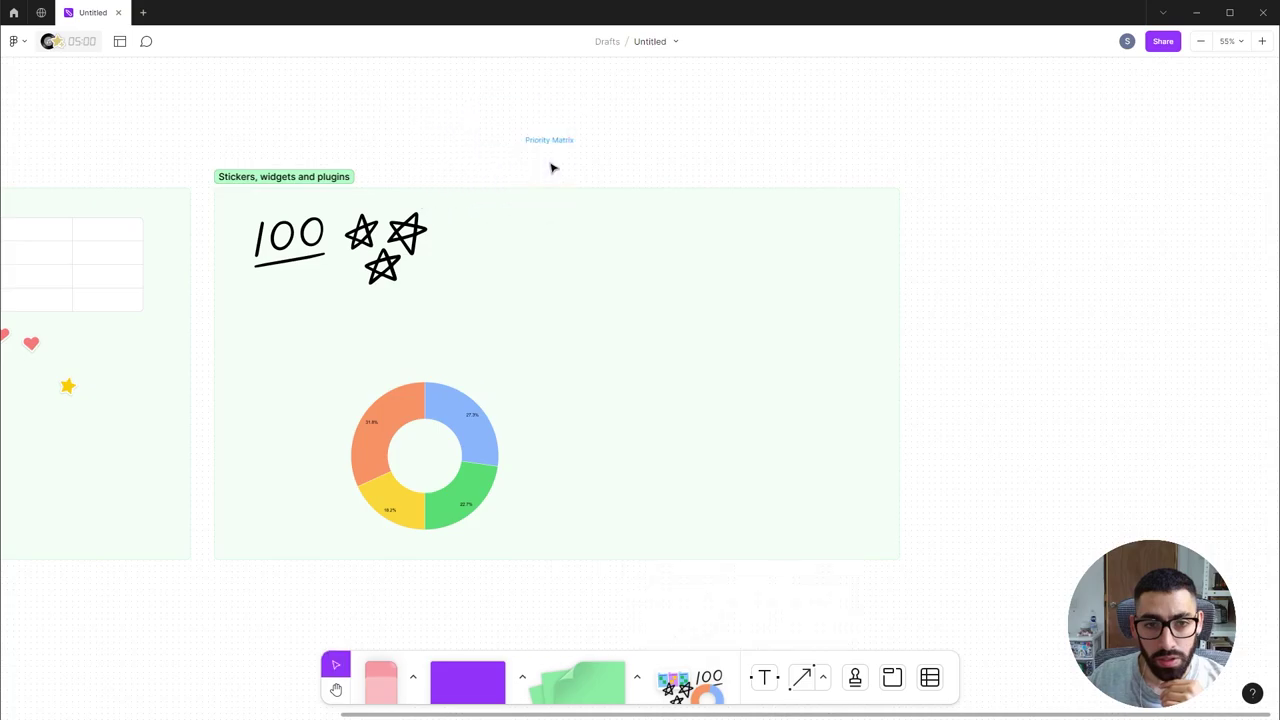
drag(615, 538, 329, 380)
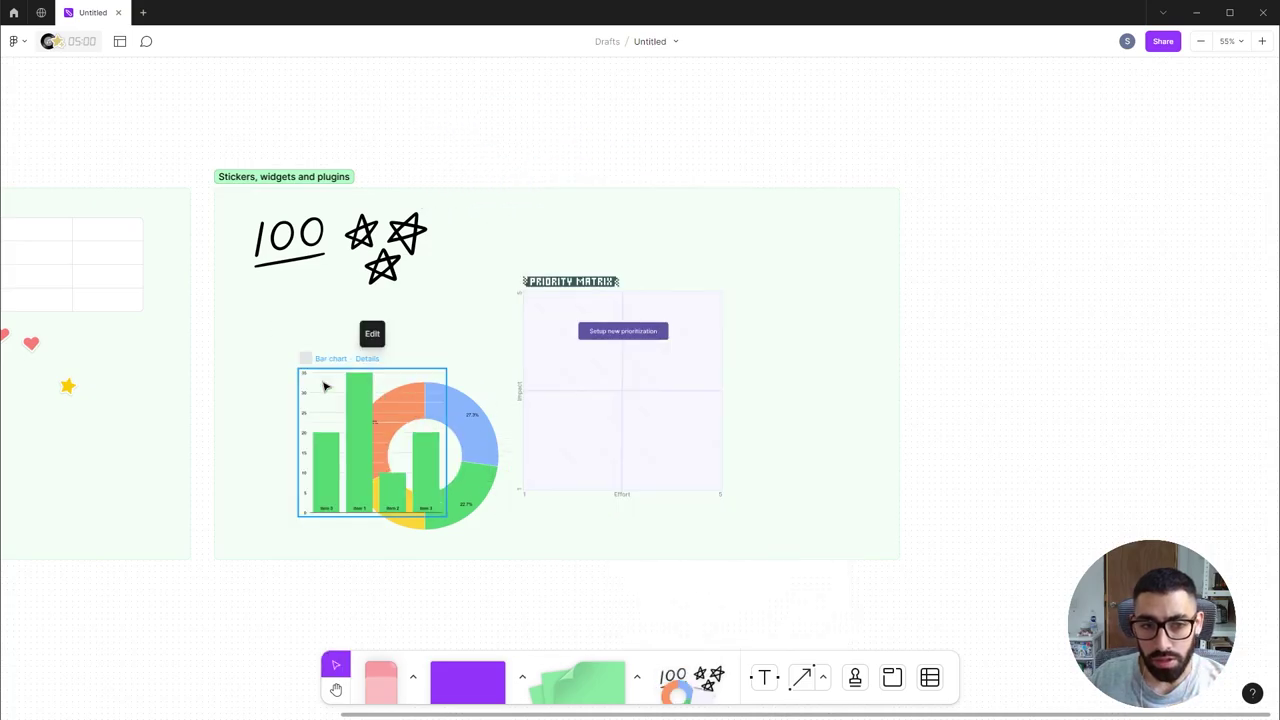
drag(337, 457, 778, 349)
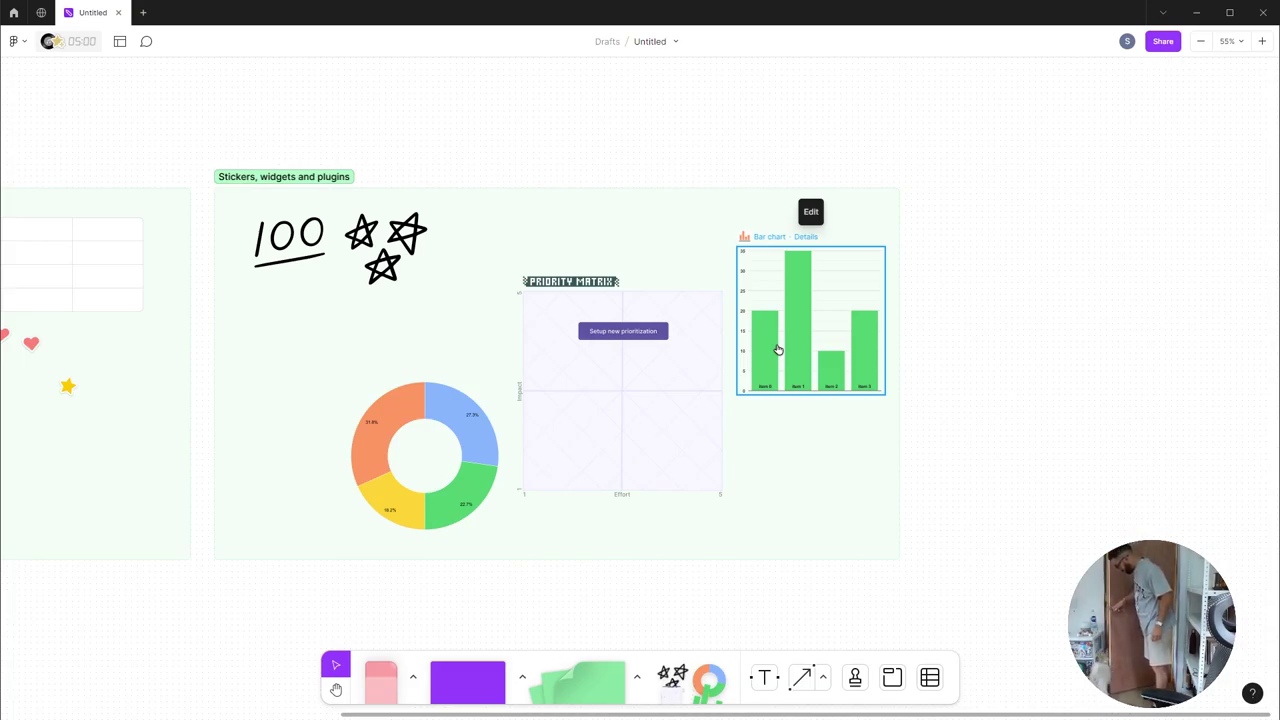
scroll(778, 349, down, 1)
key(shift+i)
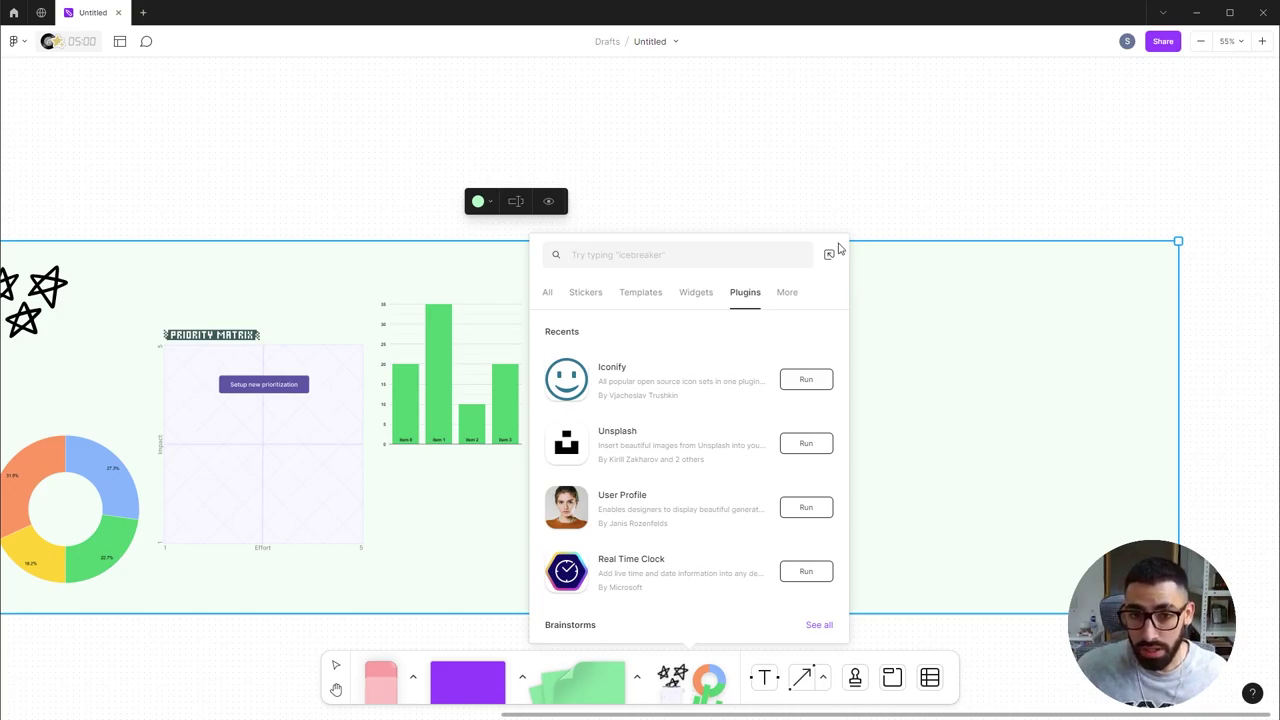
Import an outline smiley icon onto the board via Iconify's 'smiley' search.
click(830, 253)
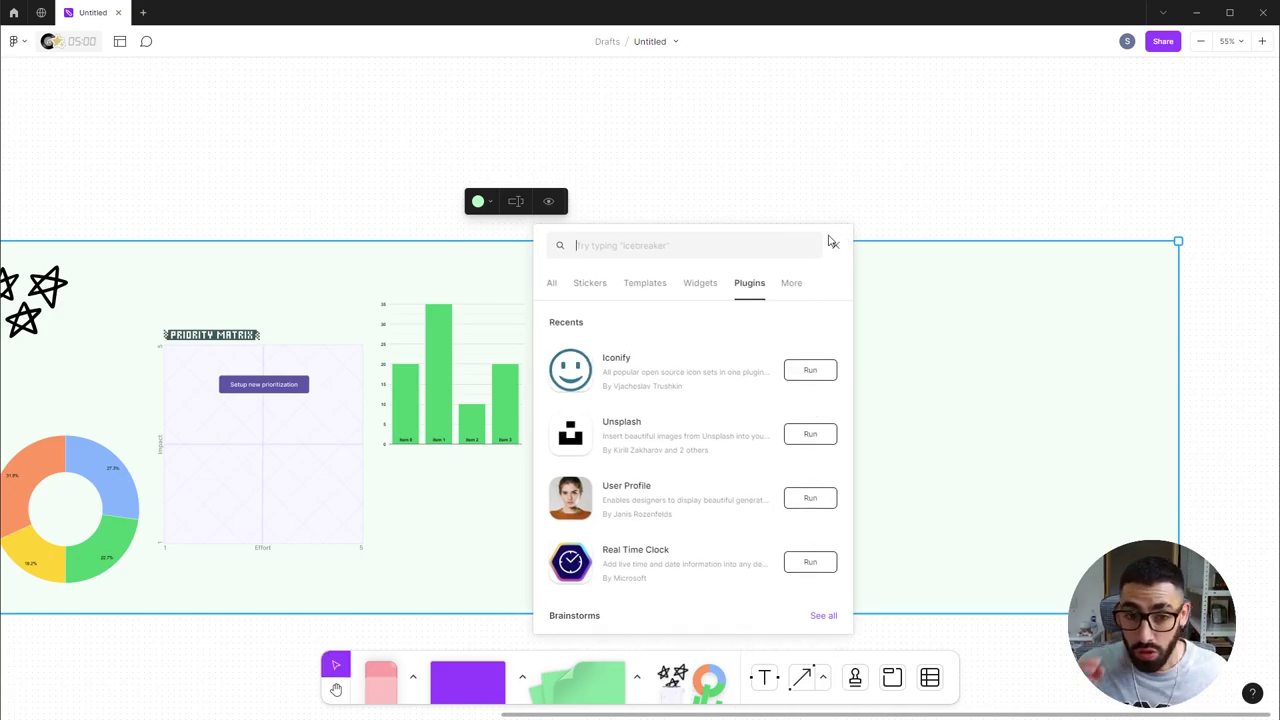
click(810, 372)
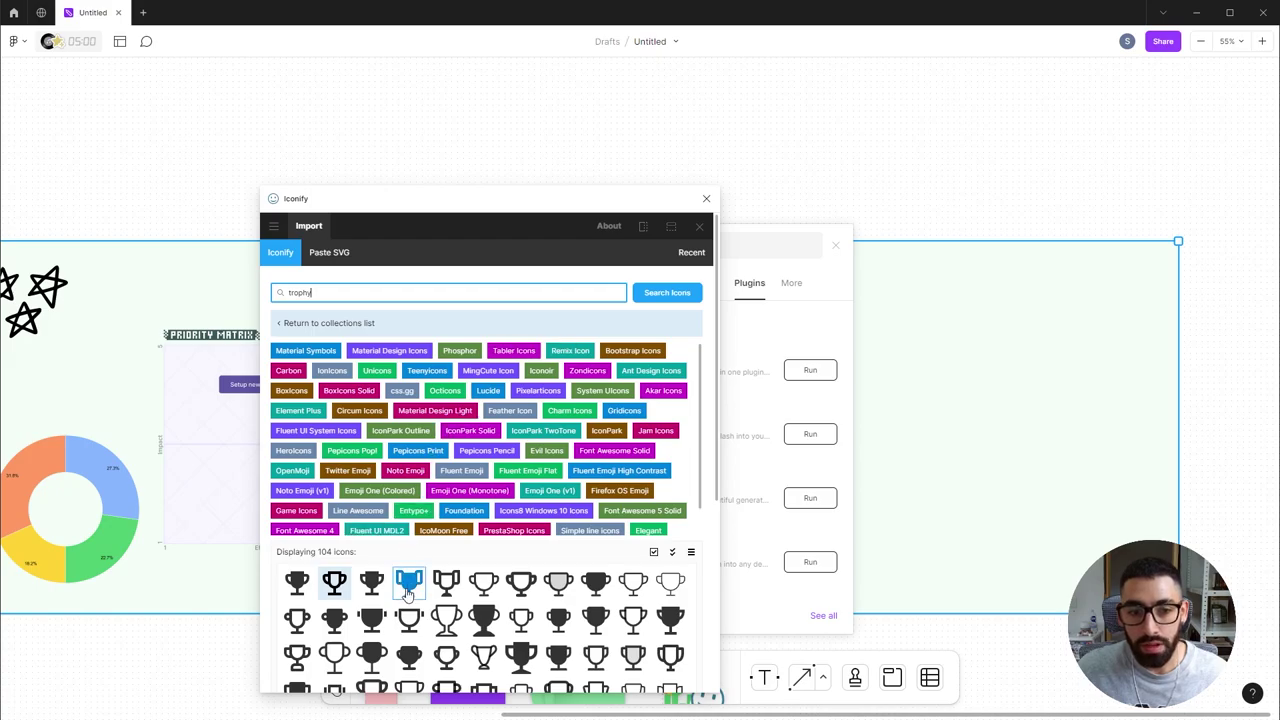
key(ctrl+a)
text(smiley)
key(Return)
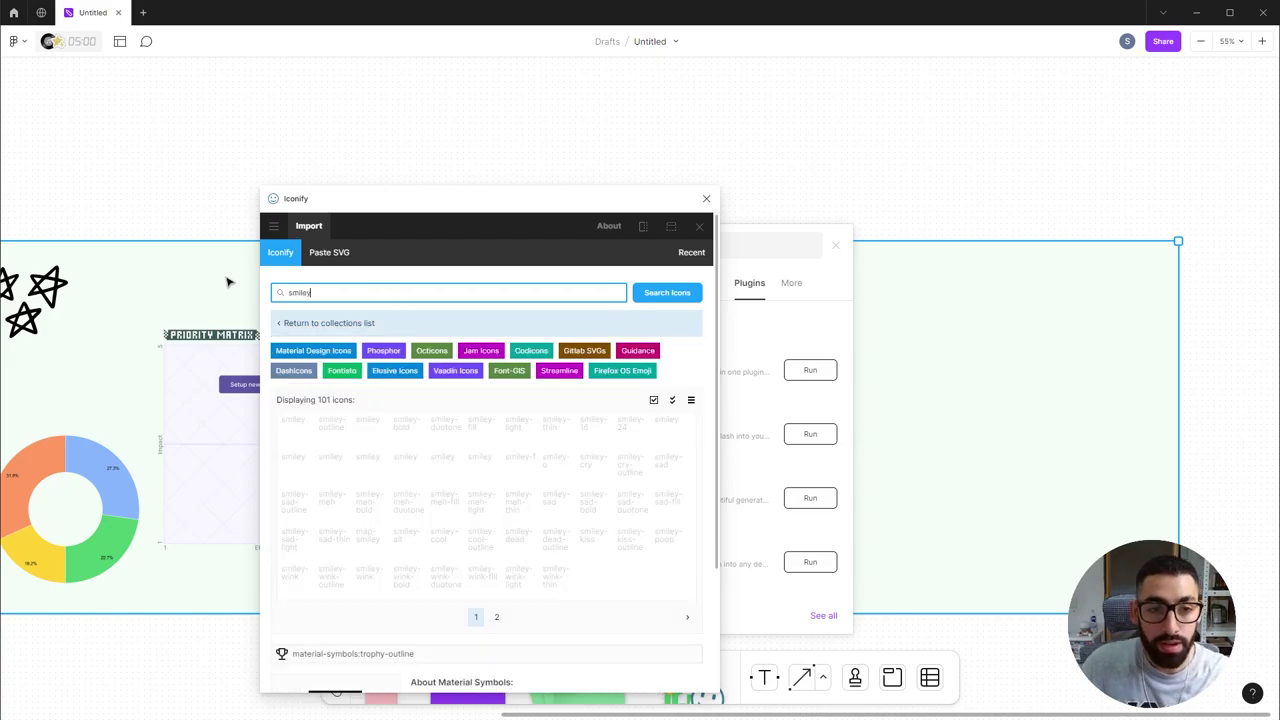
click(371, 431)
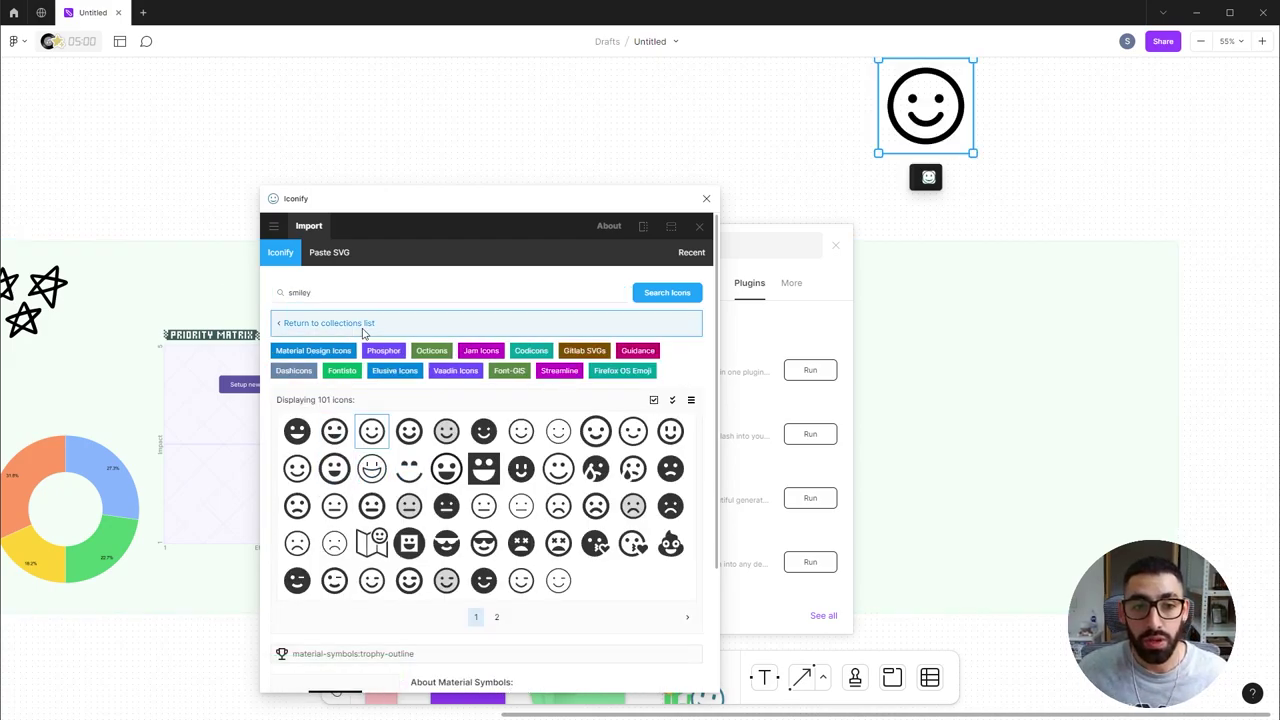
click(706, 198)
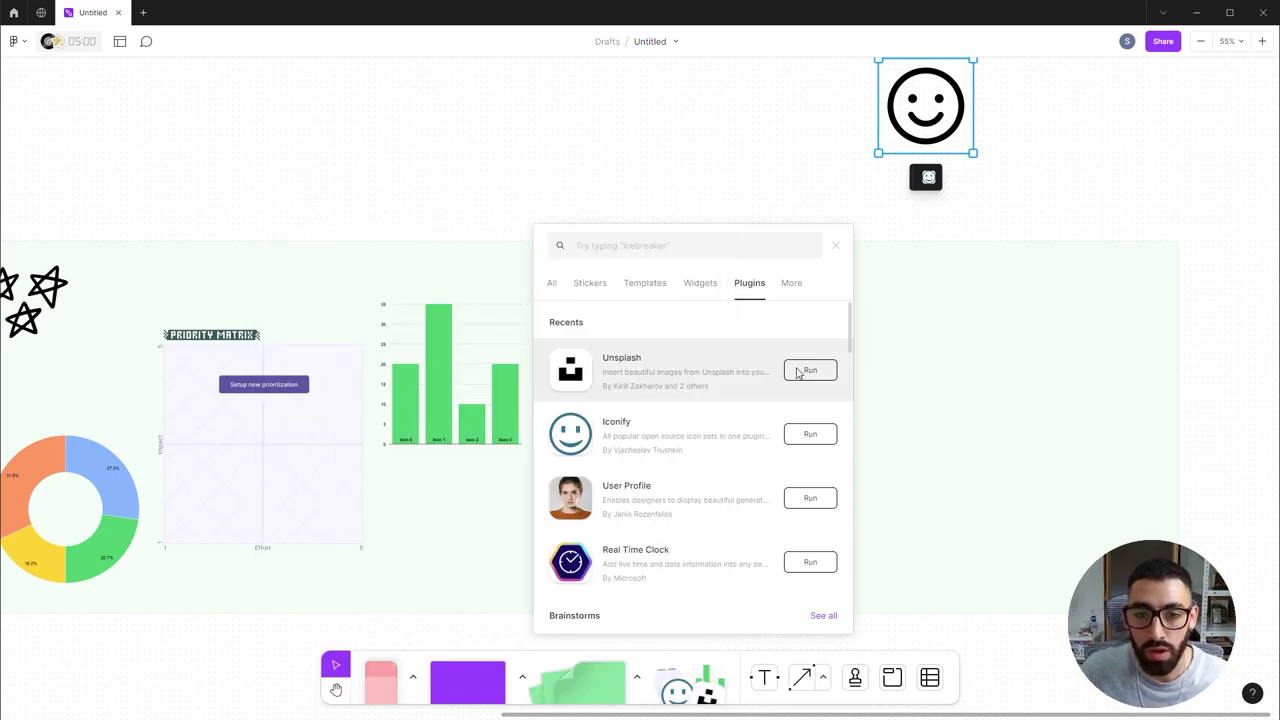
Search Unsplash for sunrise photos.
click(810, 368)
click(993, 240)
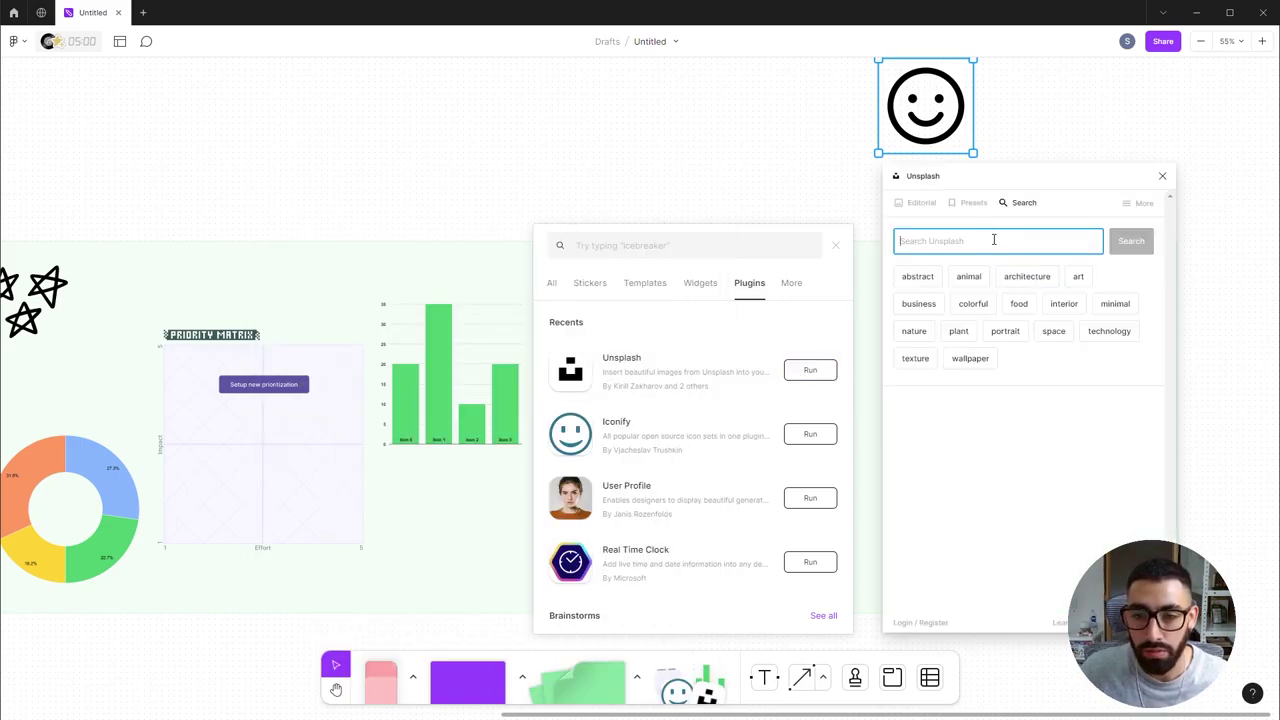
text(sunrise)
key(Return)
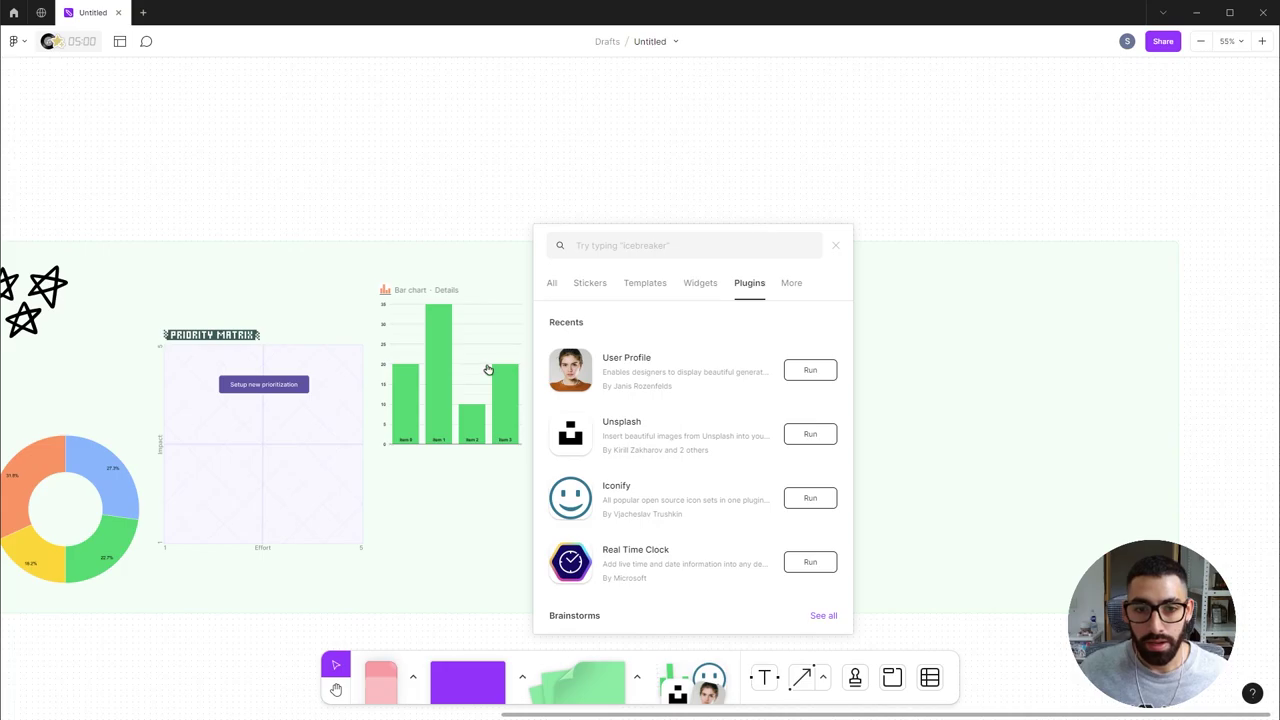
Set User Profile filters to Smile emotion, Brown hair and Gen Z age.
click(742, 396)
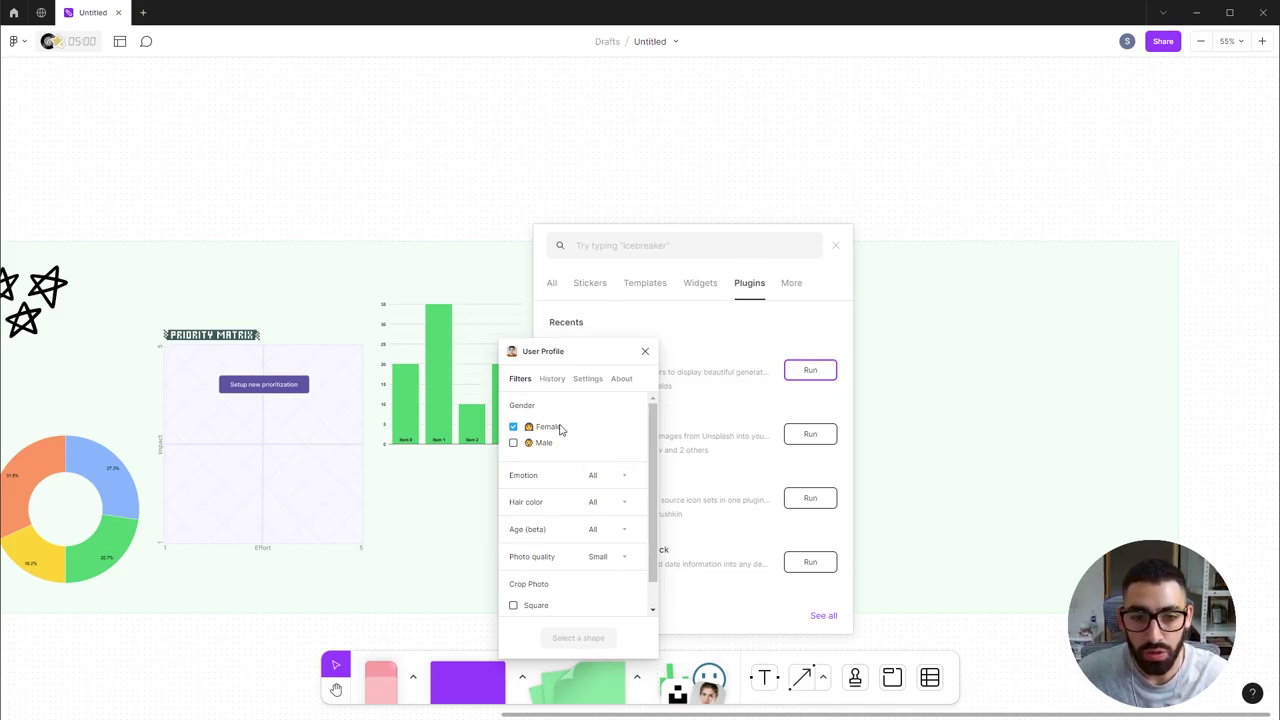
click(630, 478)
click(598, 503)
click(600, 502)
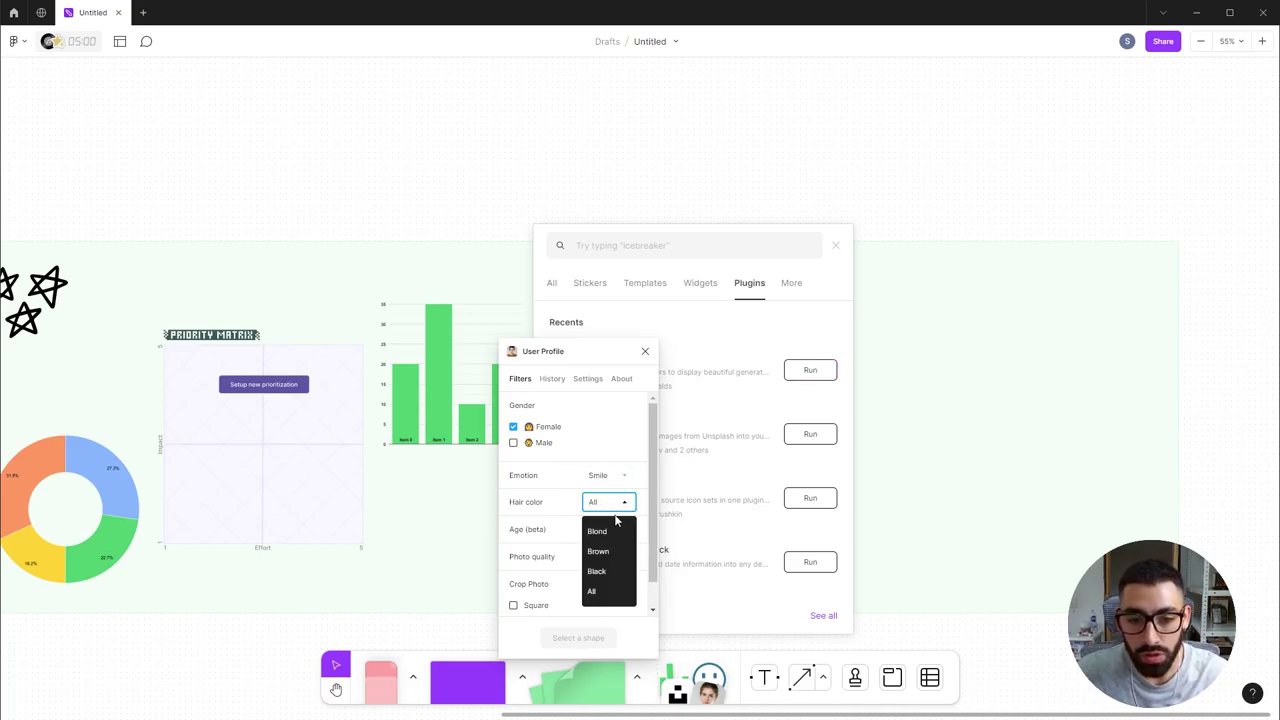
click(609, 551)
click(611, 529)
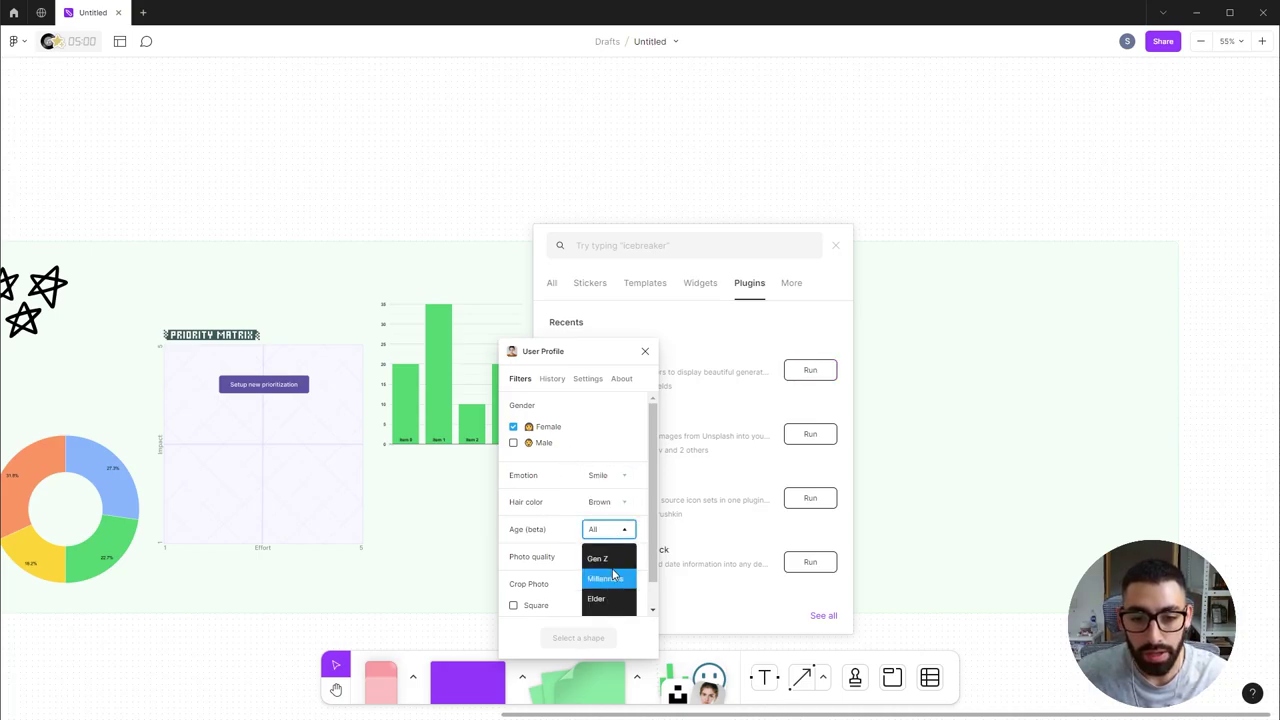
click(598, 558)
Draw a circle above the section and fill it with a random profile photo.
click(467, 683)
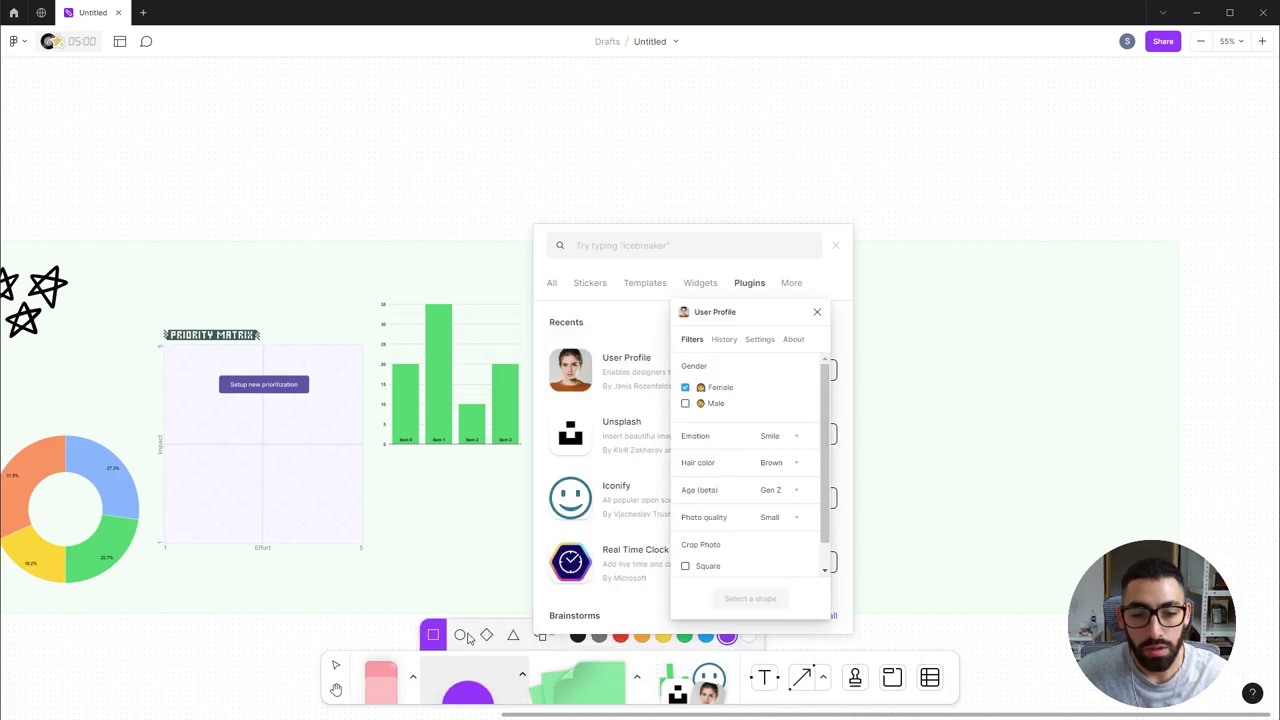
click(462, 636)
click(899, 102)
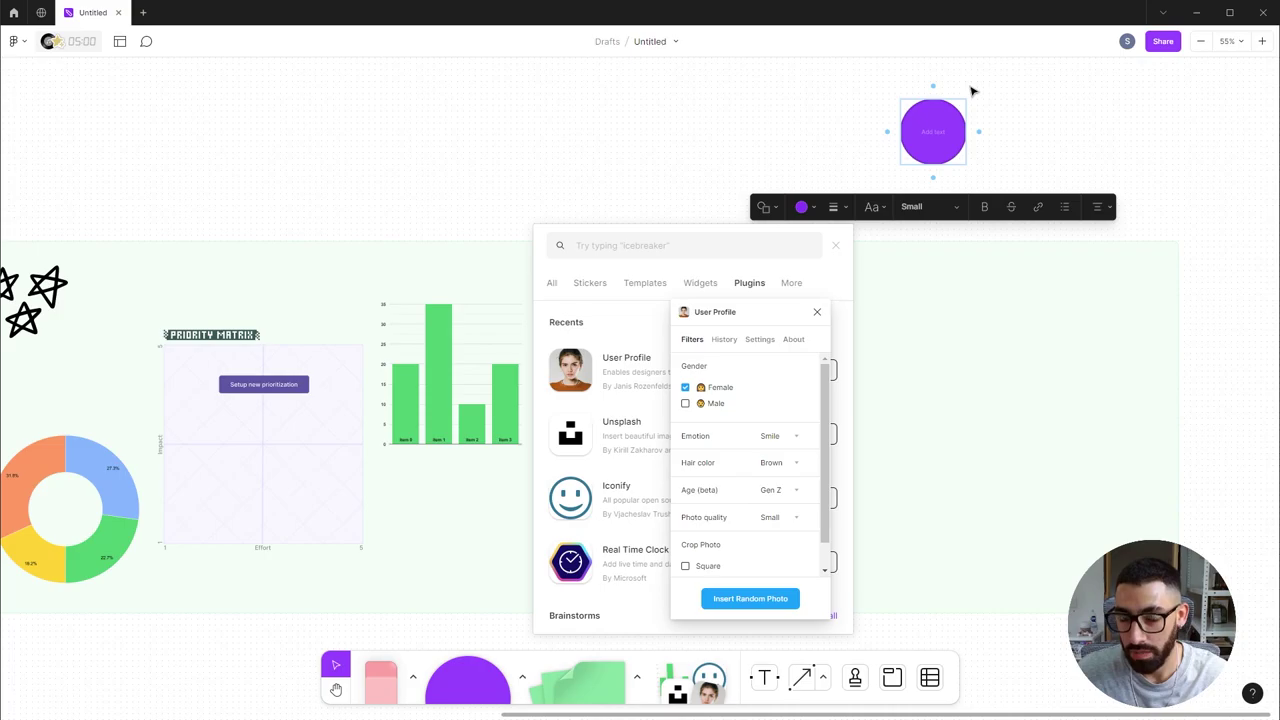
click(744, 600)
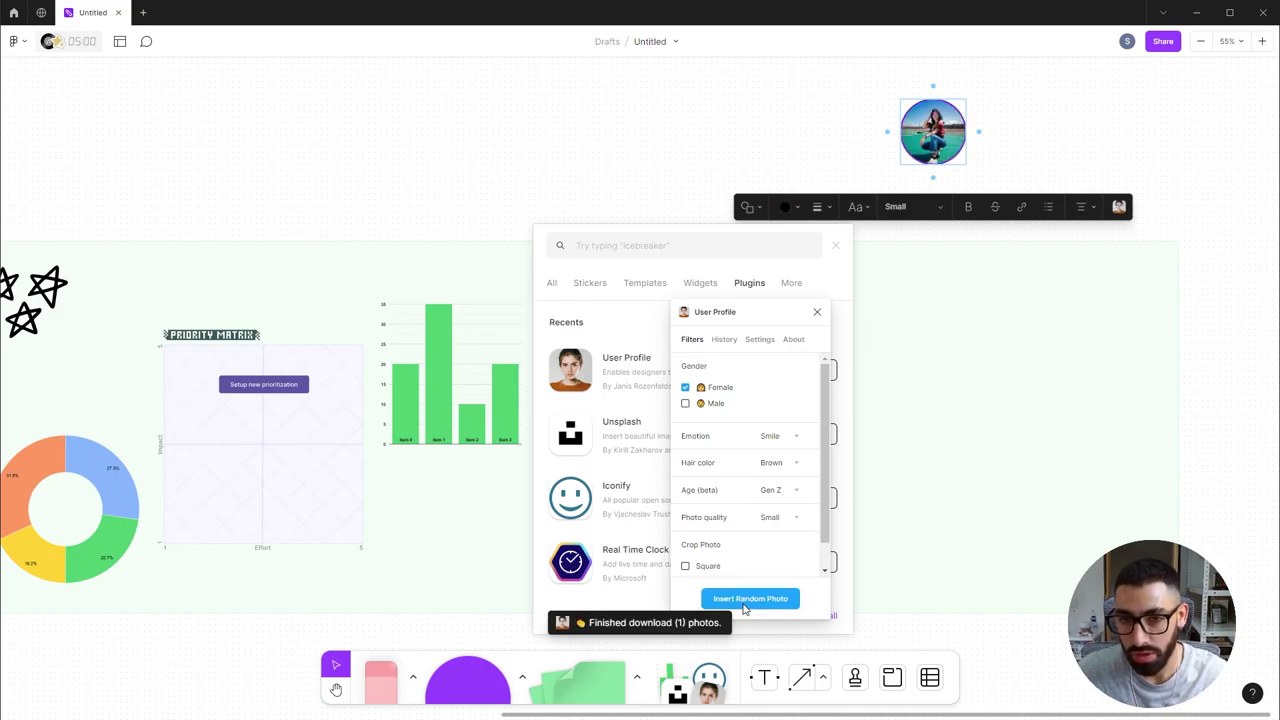
click(1097, 262)
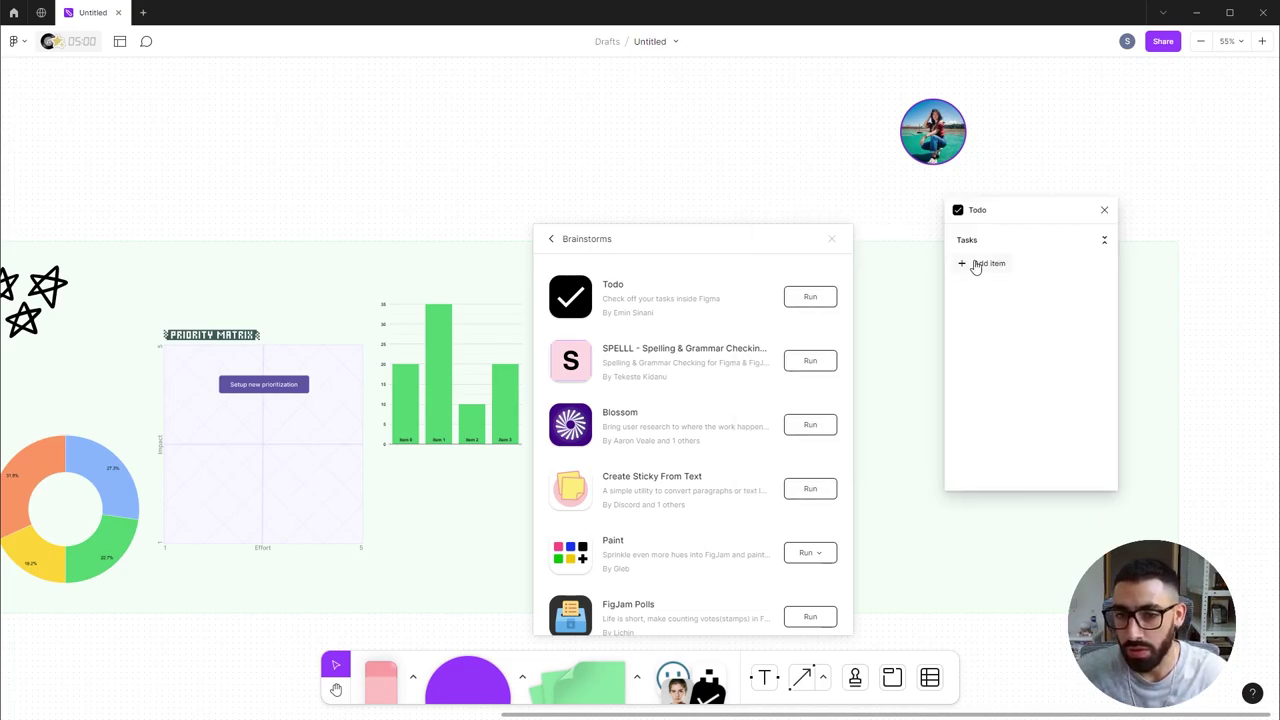
Add 'Introduction' and 'User Journey' todo tasks and check off Introduction.
click(975, 264)
text(Introduction User J)
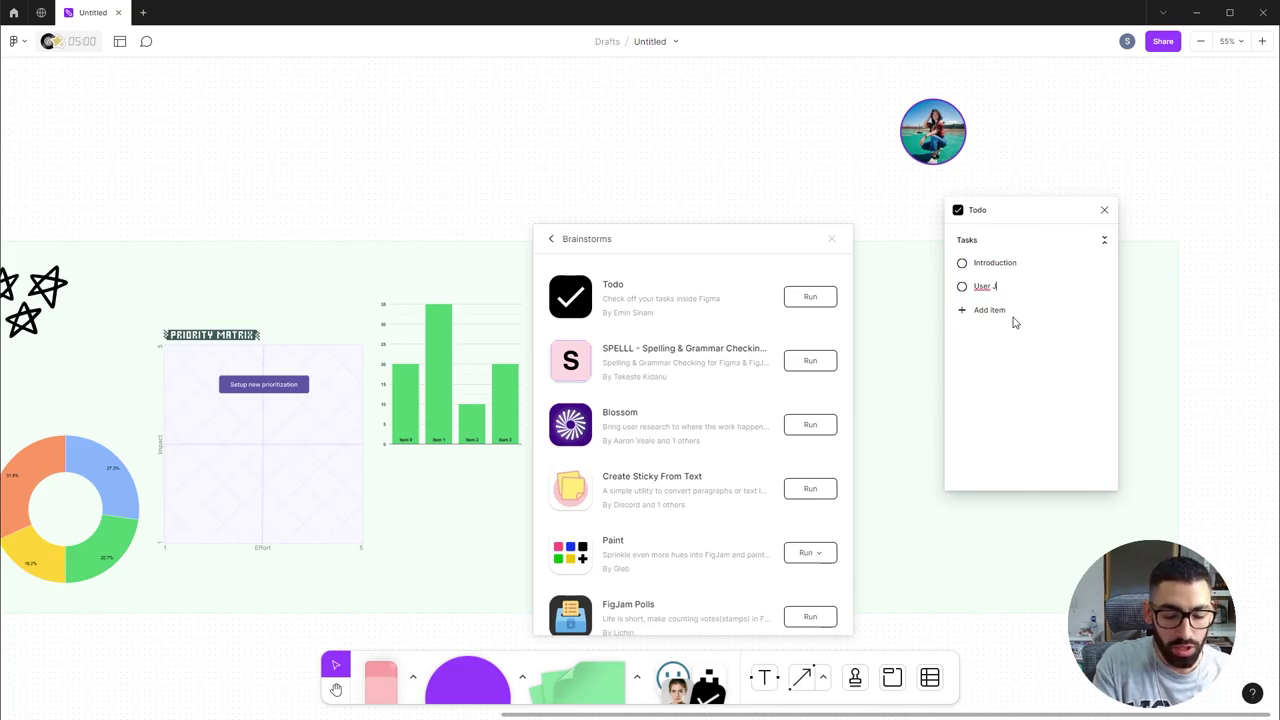
text(ourney)
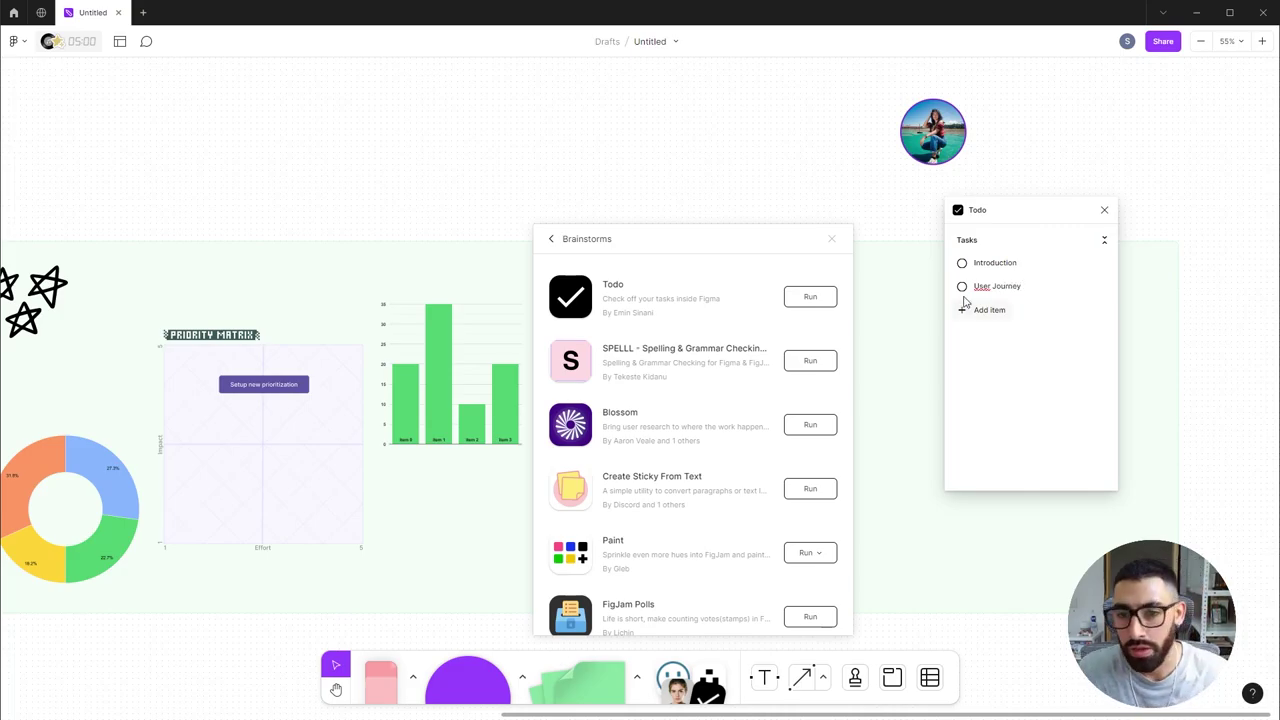
click(962, 264)
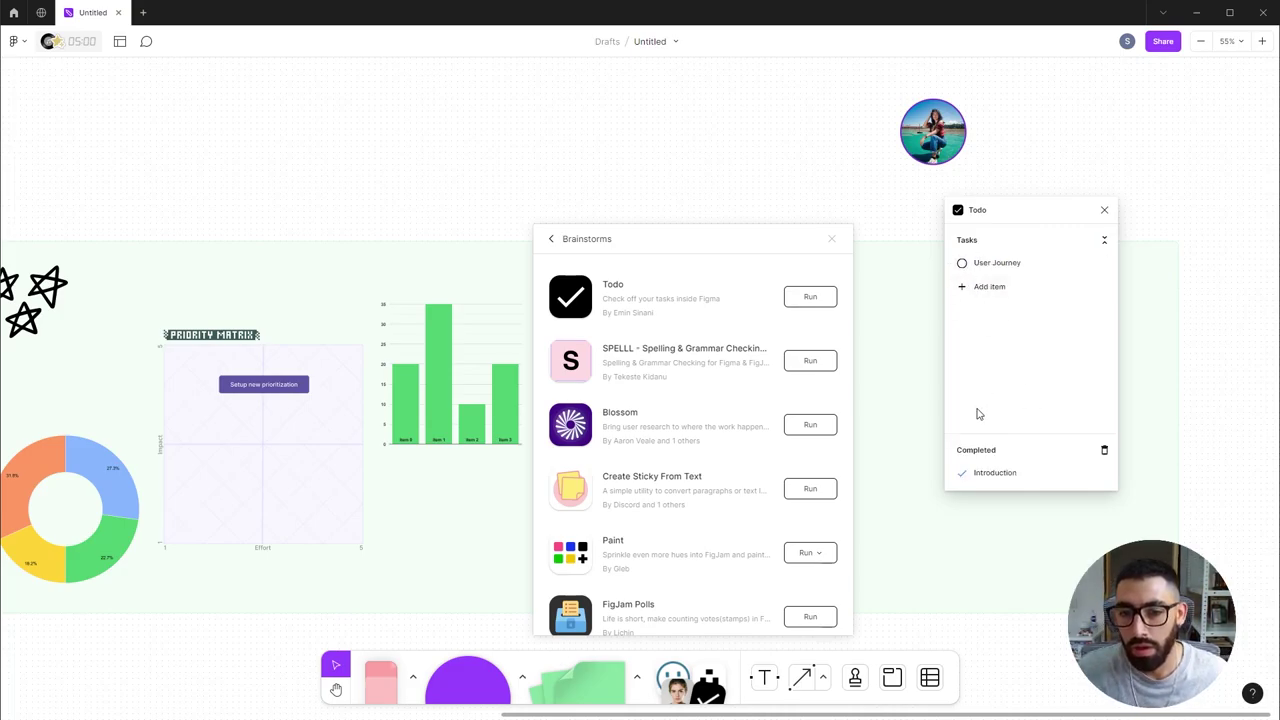